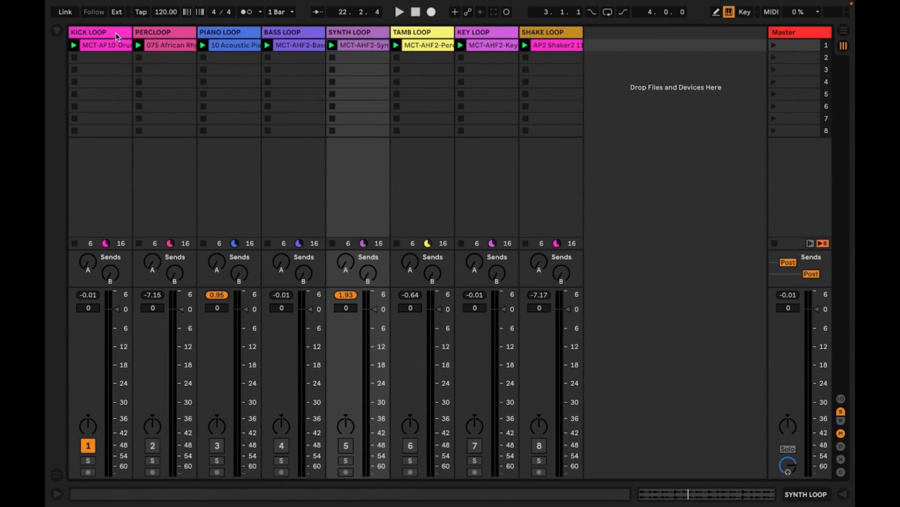
Review the clip settings of the kick, percussion, piano, bass and synth loops, keeping the synth clip's warp mode at Complex Pro
click(115, 33)
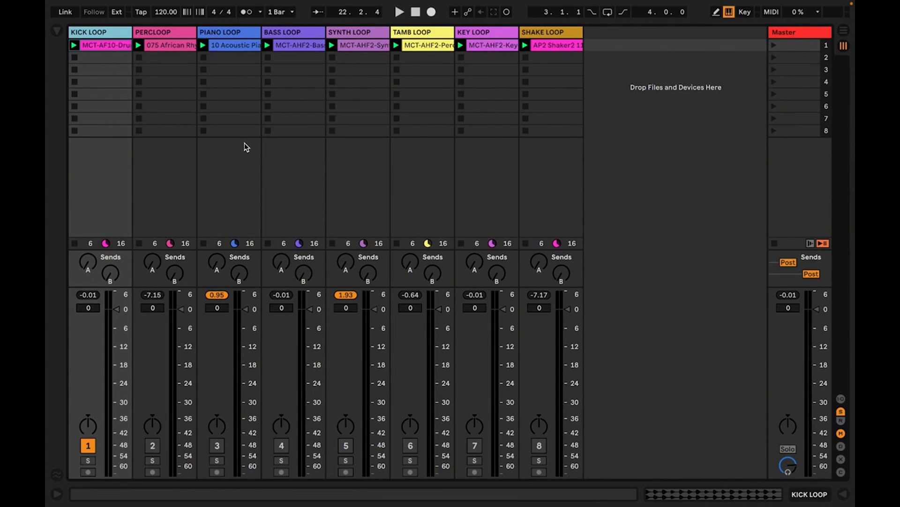
double_click(113, 47)
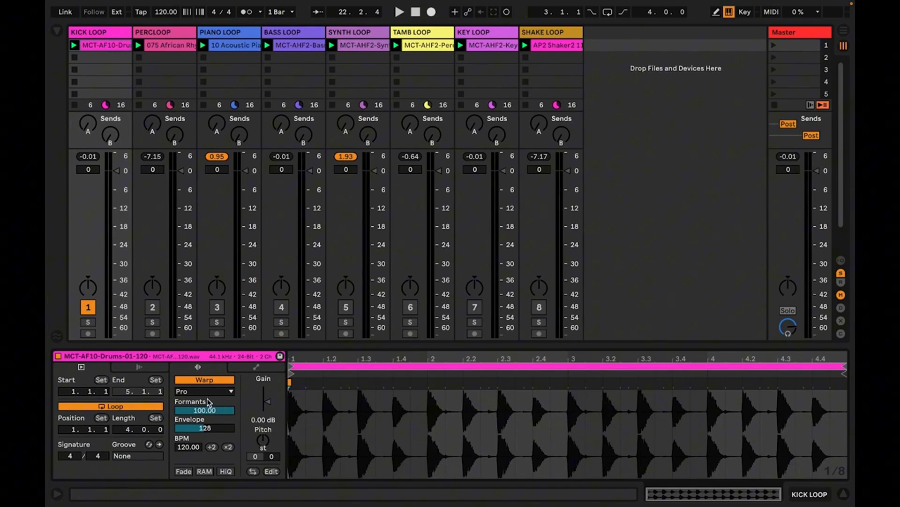
click(157, 47)
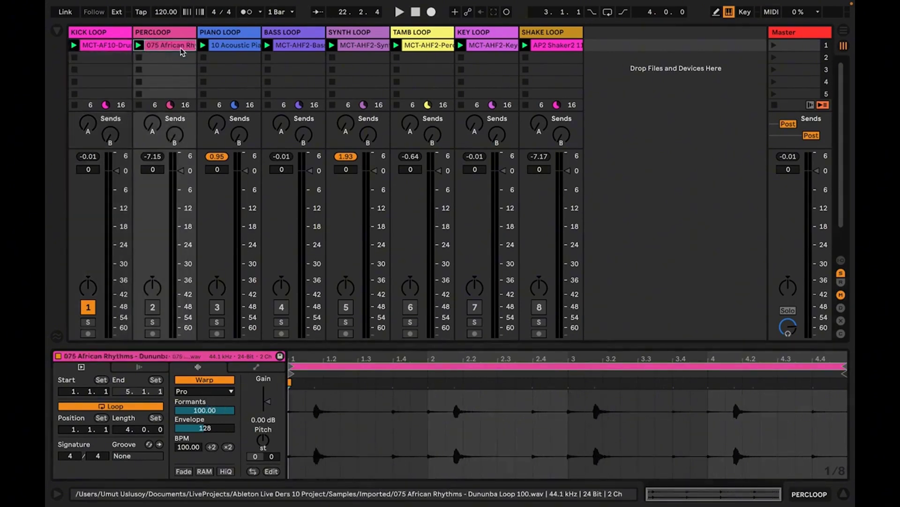
click(231, 49)
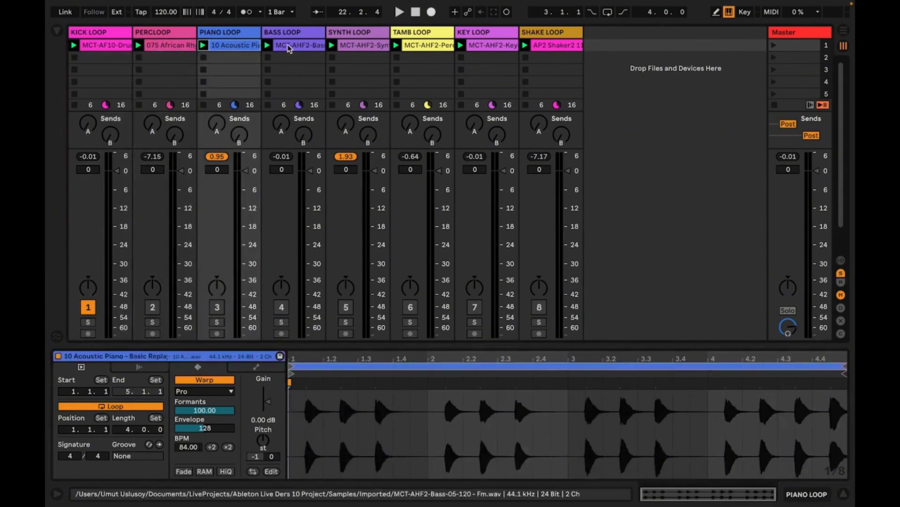
click(288, 47)
click(366, 47)
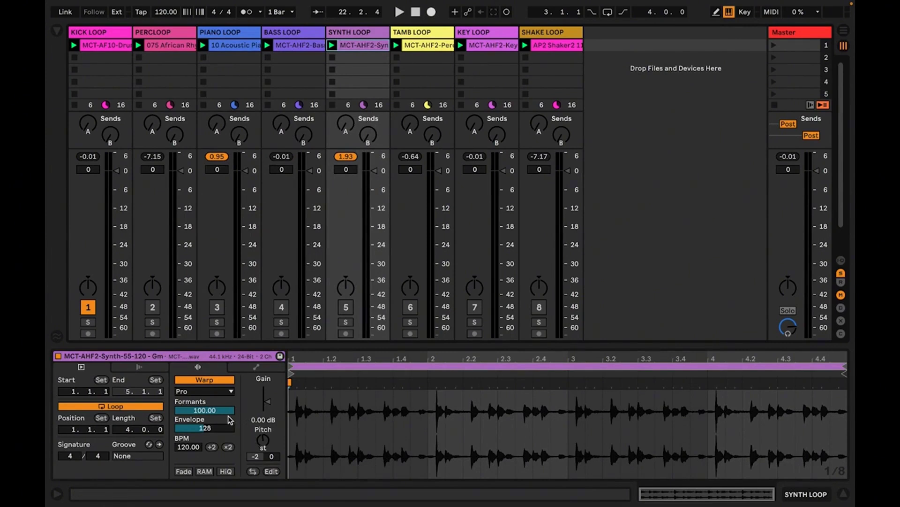
click(210, 392)
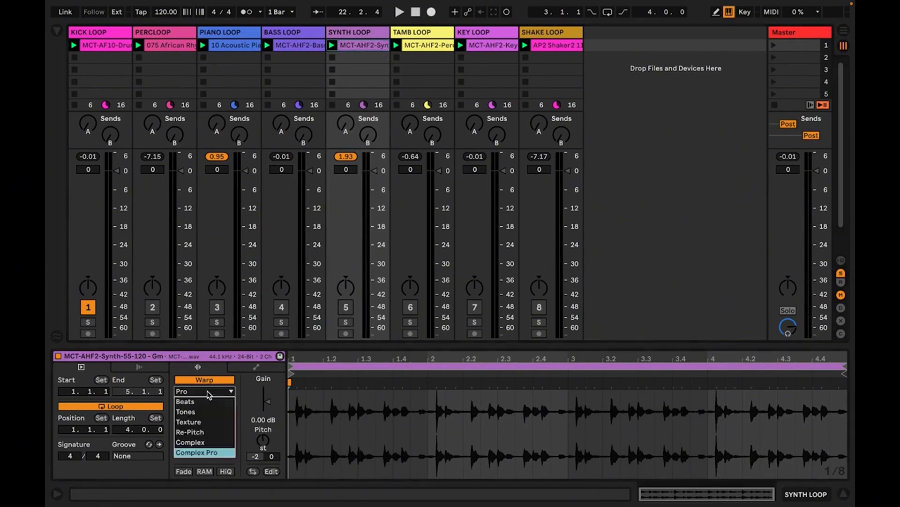
click(197, 452)
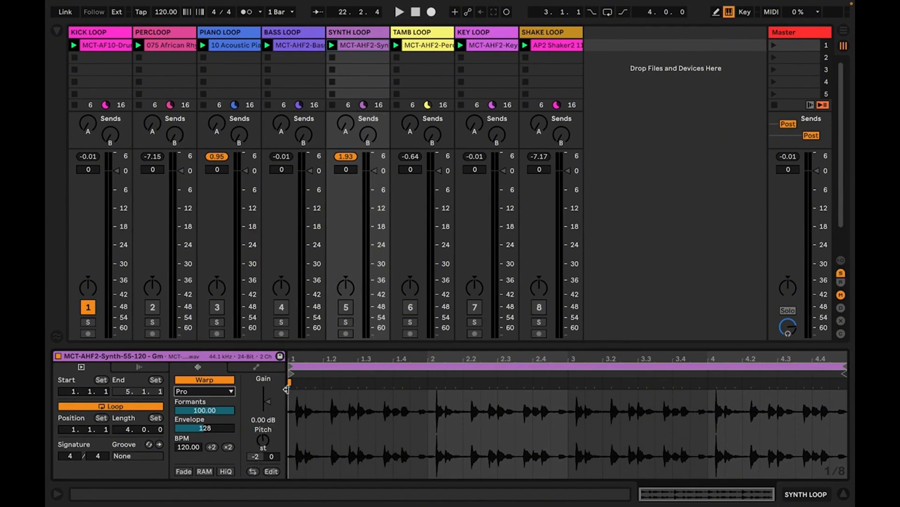
Review the clip settings of the tambourine, key, shaker and kick loops, and select the first scene
click(424, 45)
click(497, 45)
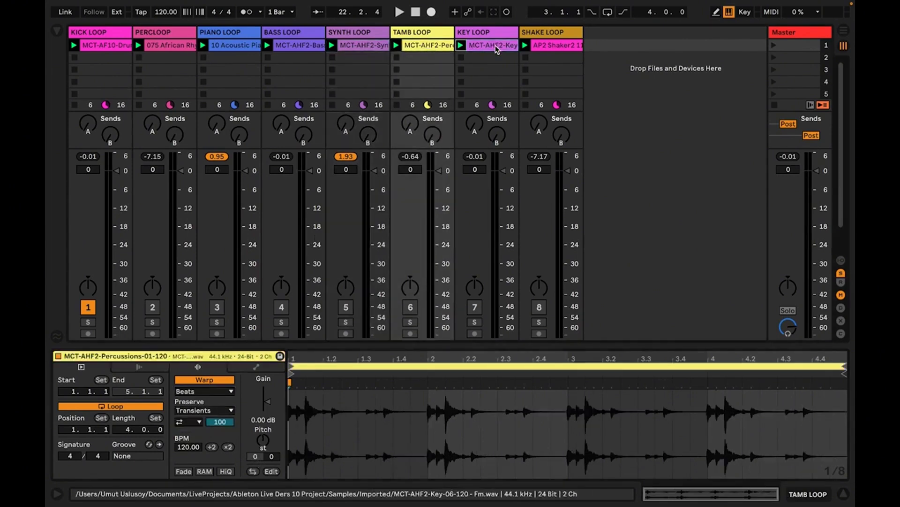
click(567, 45)
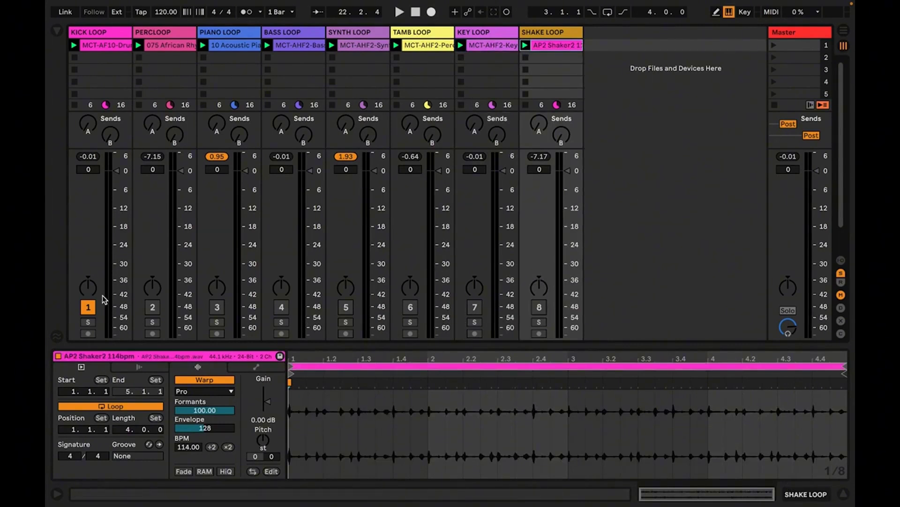
click(99, 45)
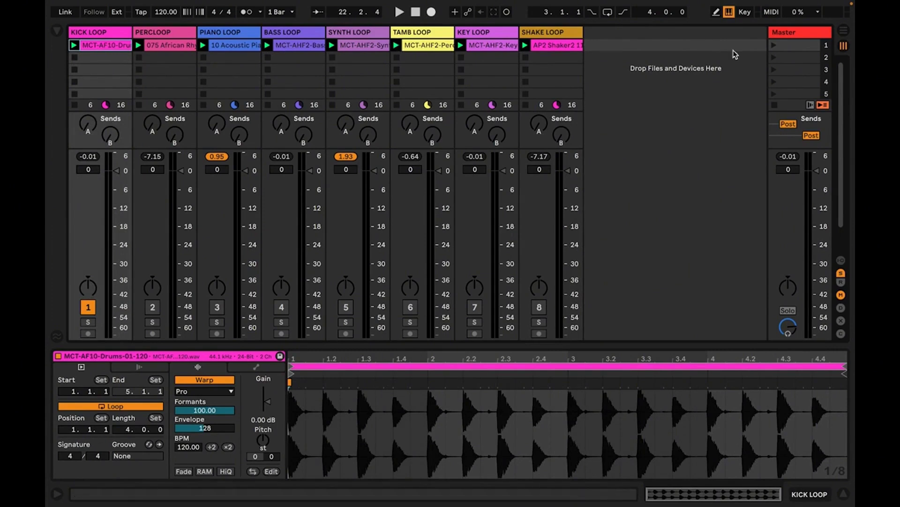
click(798, 51)
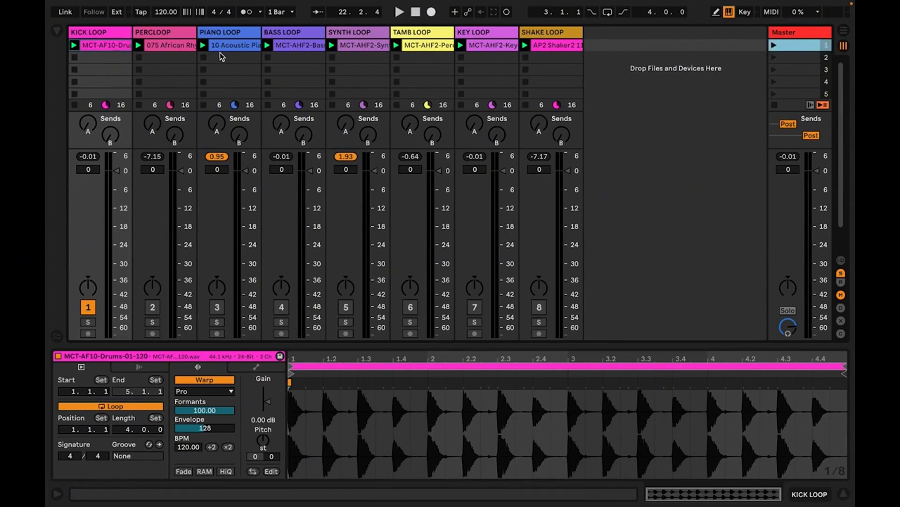
Compare the kick, percussion and piano clips, toggling the piano clip's Loop setting off and back on
click(113, 47)
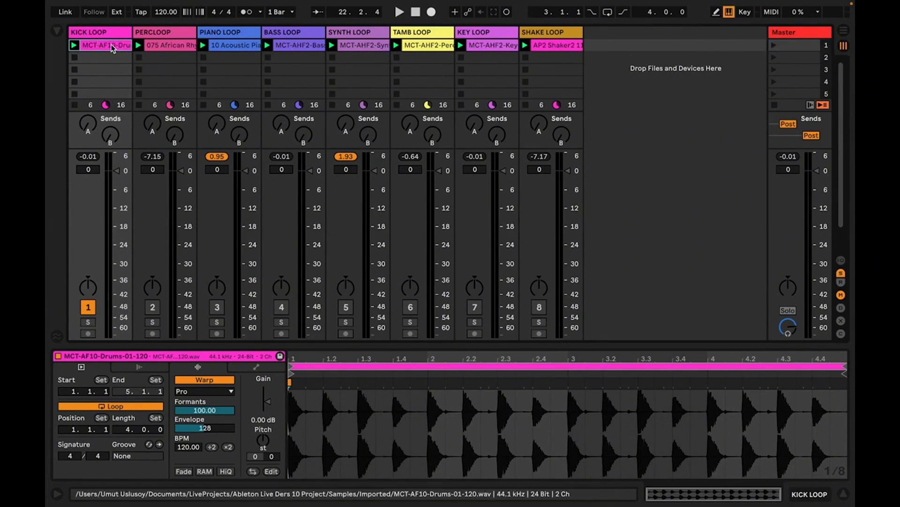
click(168, 48)
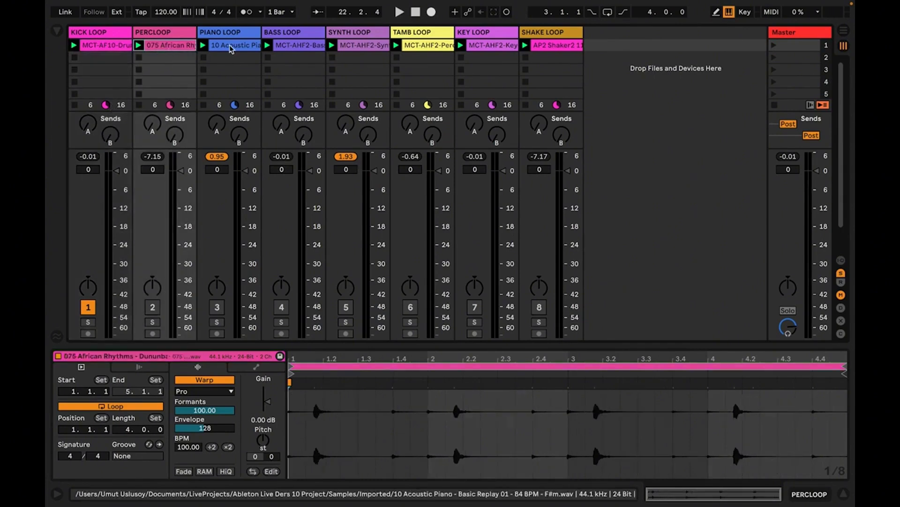
click(111, 47)
click(164, 46)
click(244, 46)
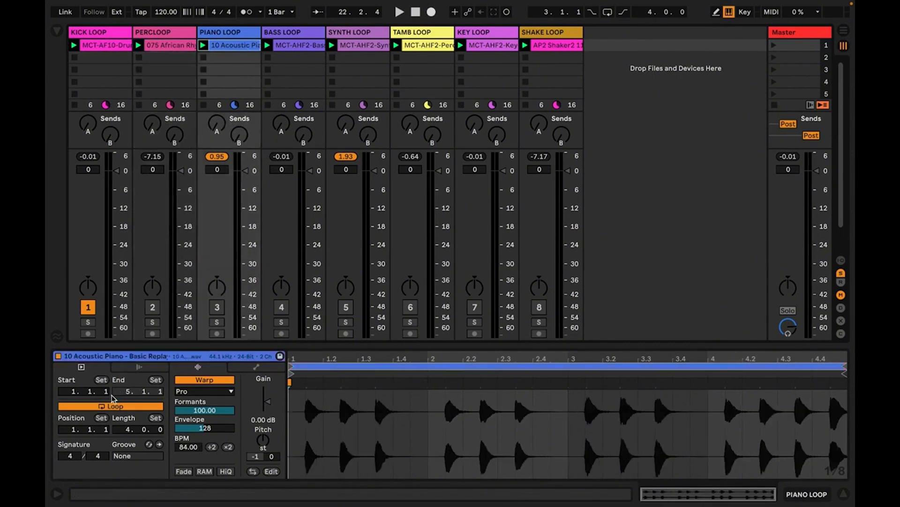
click(116, 408)
click(117, 407)
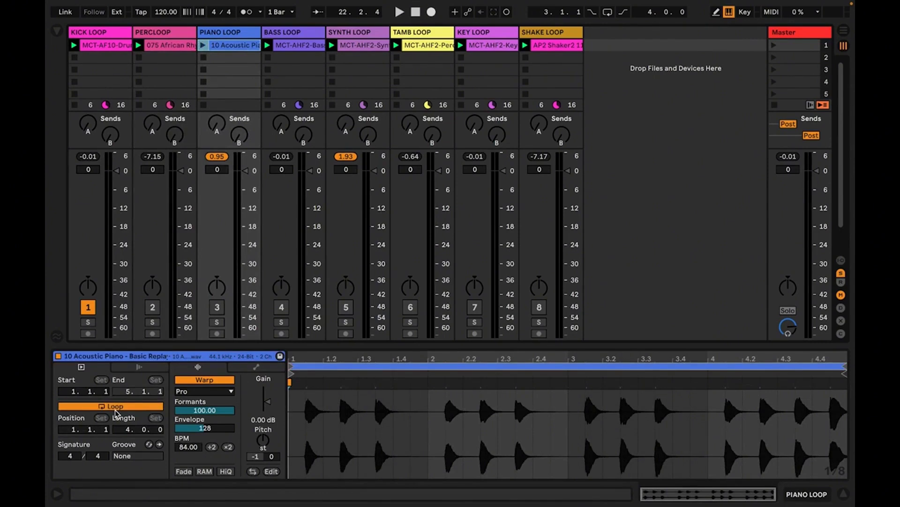
Audition the first scene, activate the PERCLOOP track, and play the scene again with the kick and percussion together
click(774, 48)
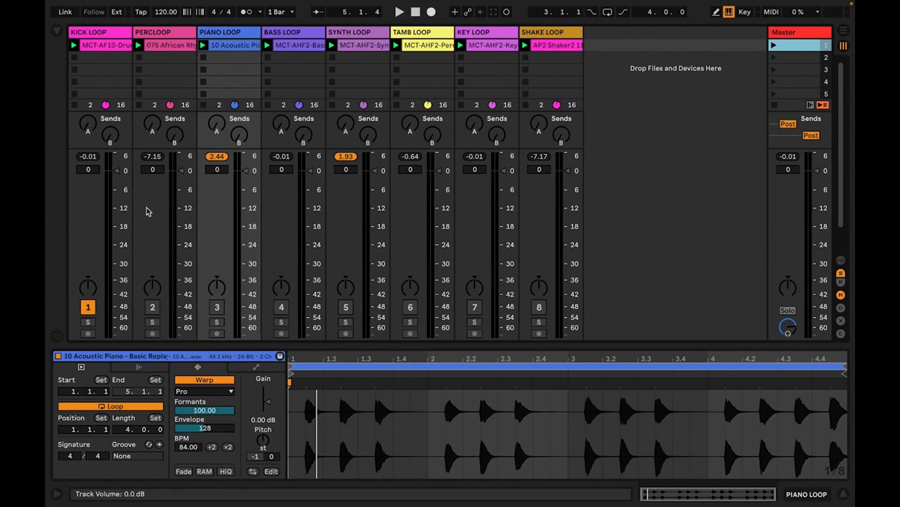
click(156, 312)
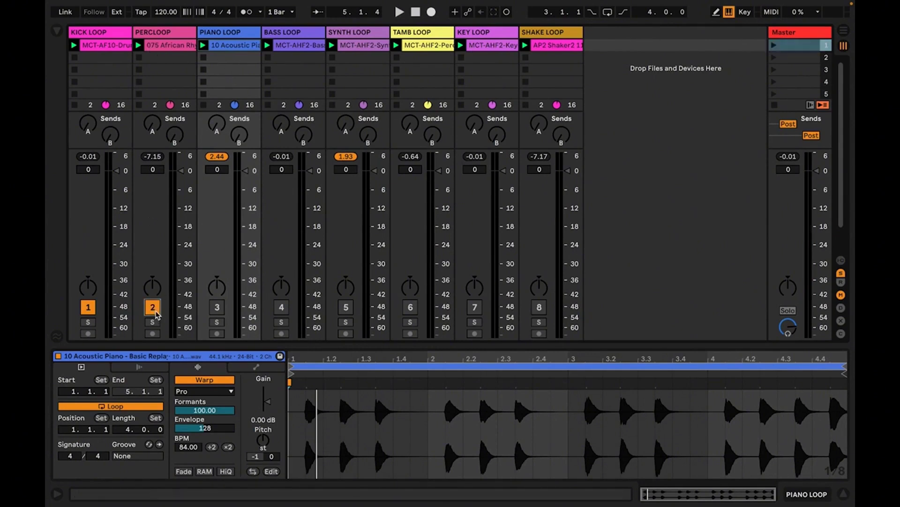
click(159, 34)
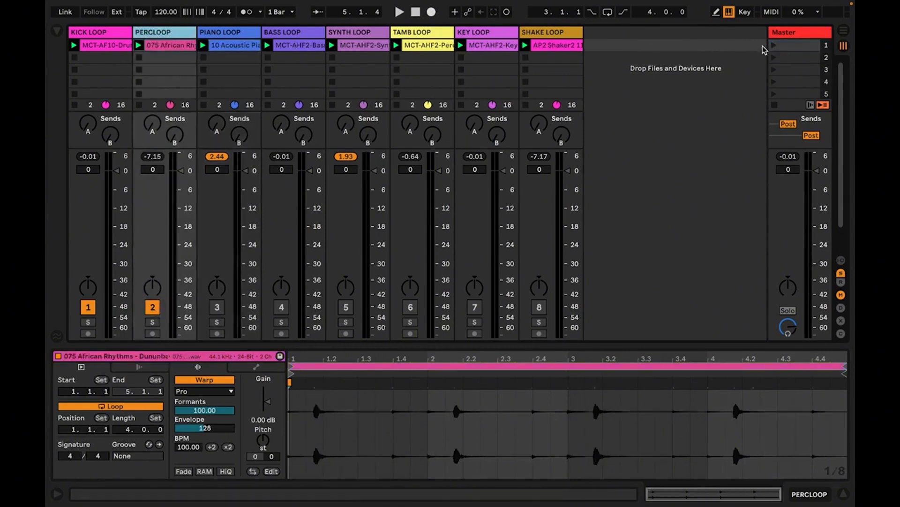
click(775, 46)
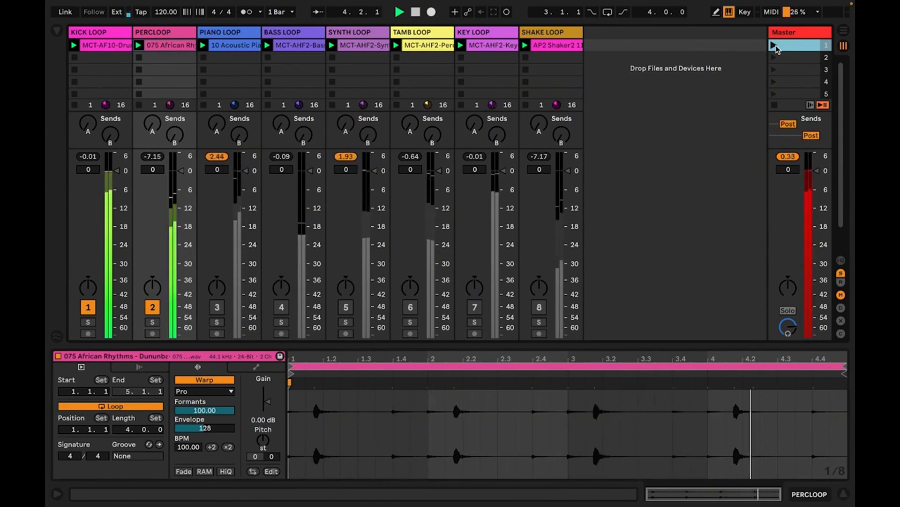
key(space)
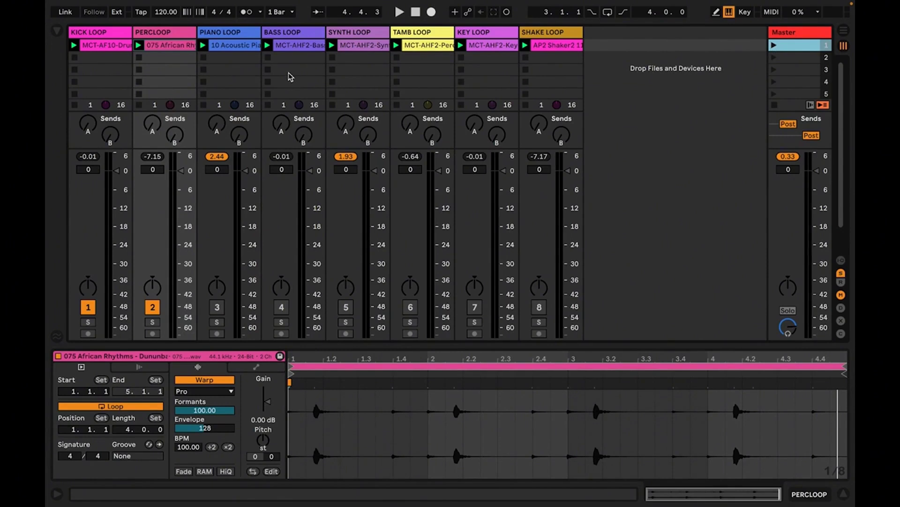
Activate the PIANO LOOP track and play the first scene to hear it with the kick and percussion
click(222, 34)
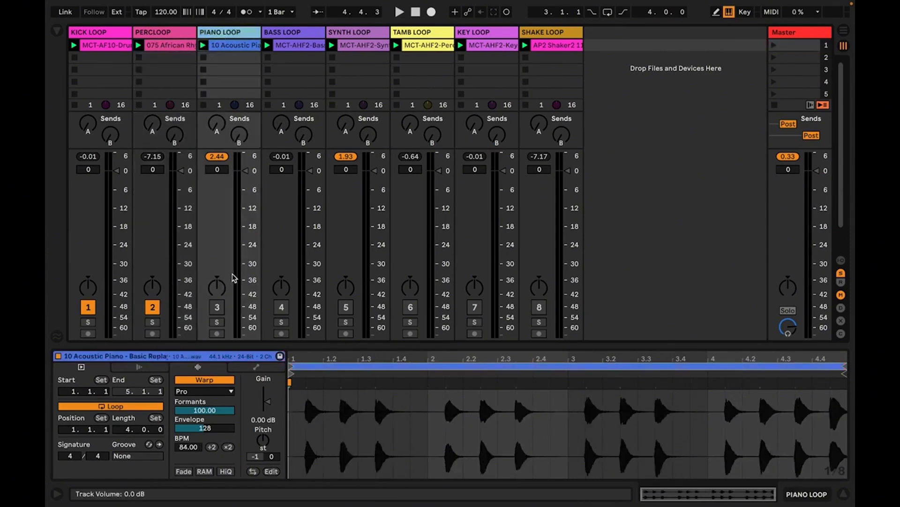
click(217, 307)
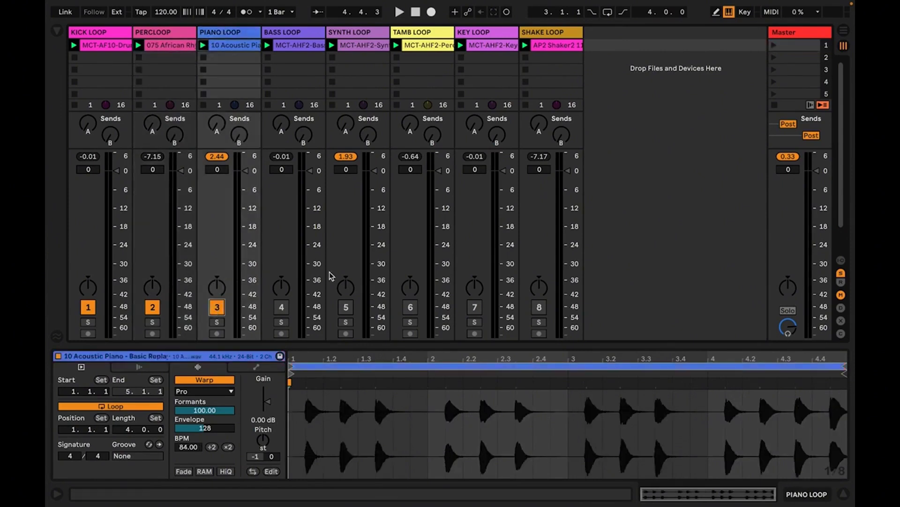
click(774, 45)
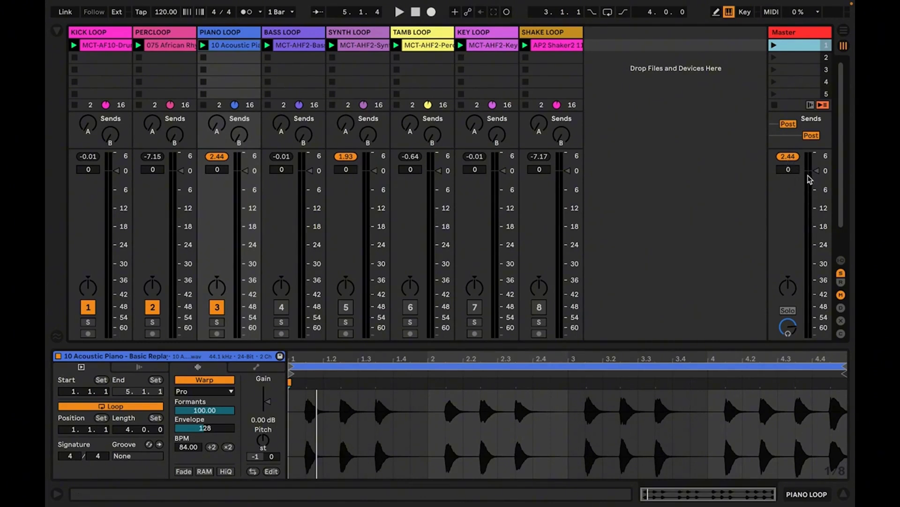
key(space)
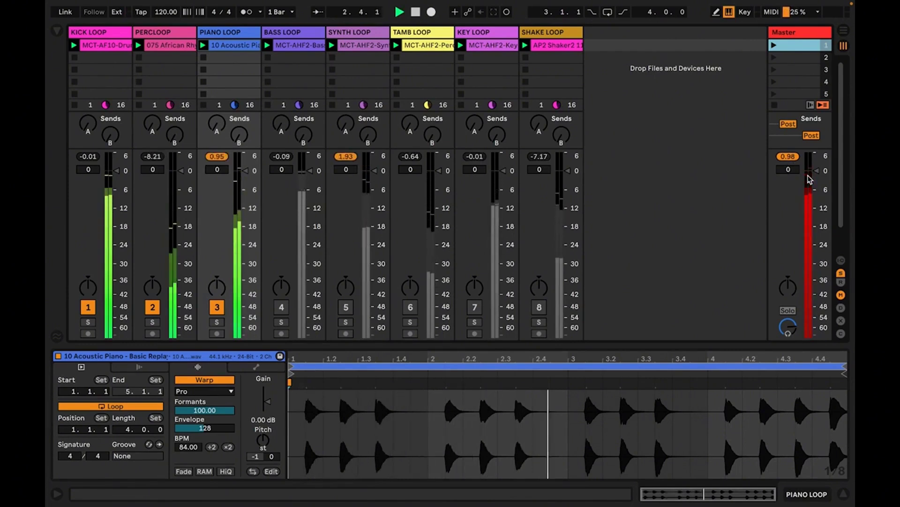
key(space)
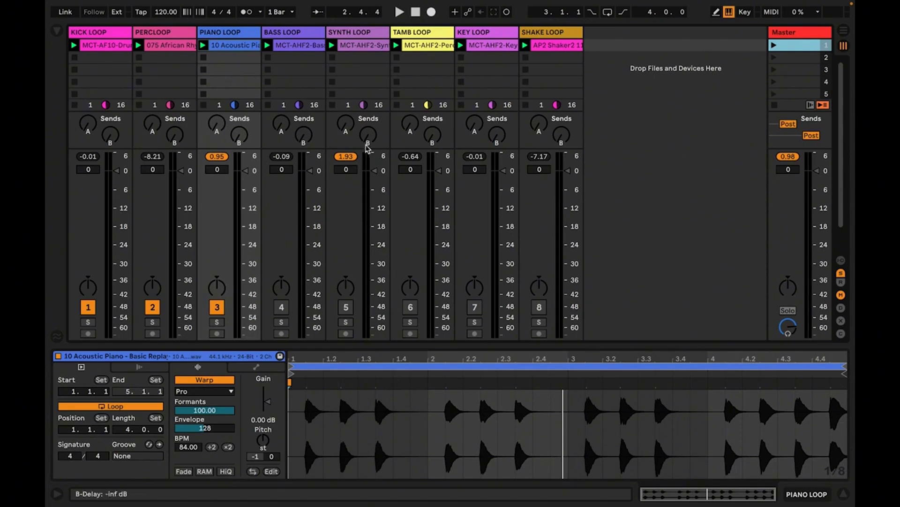
Lower the volume of all eight tracks from KICK LOOP to SHAKE LOOP together to -9.0 dB
click(104, 32)
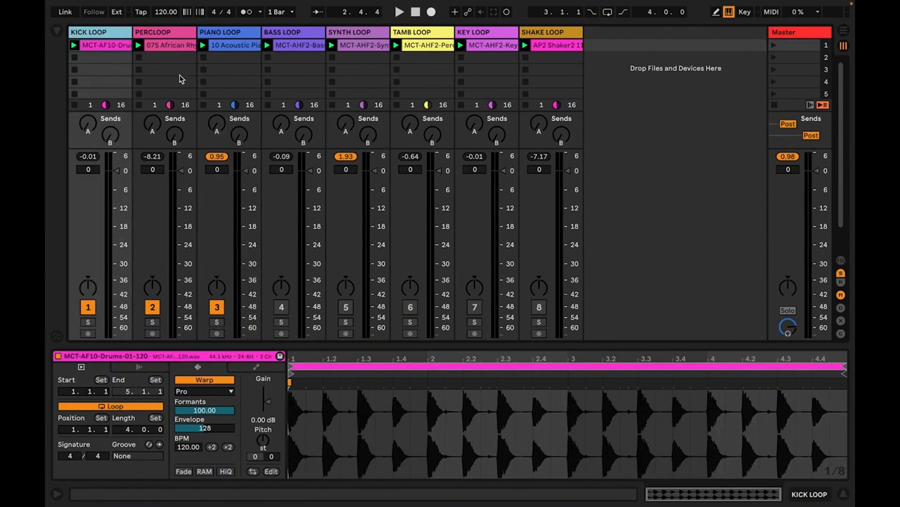
shift+click(569, 35)
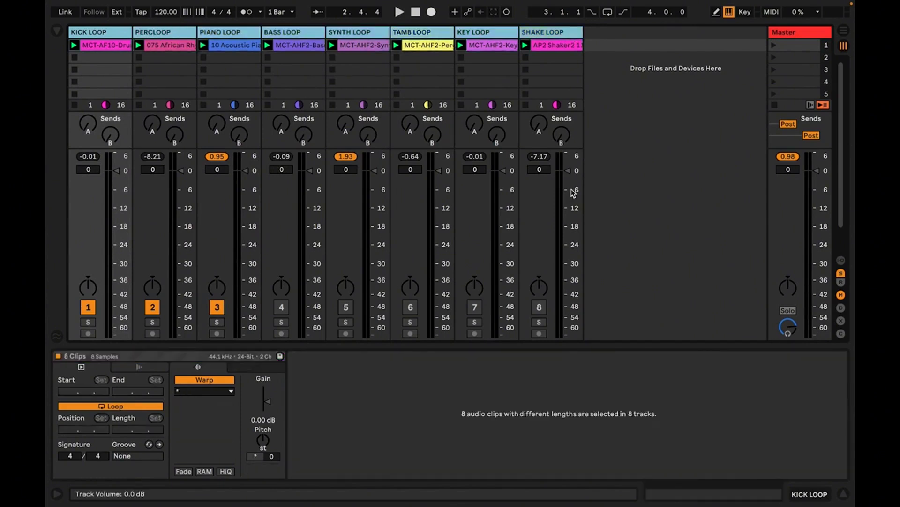
drag(570, 175, 571, 199)
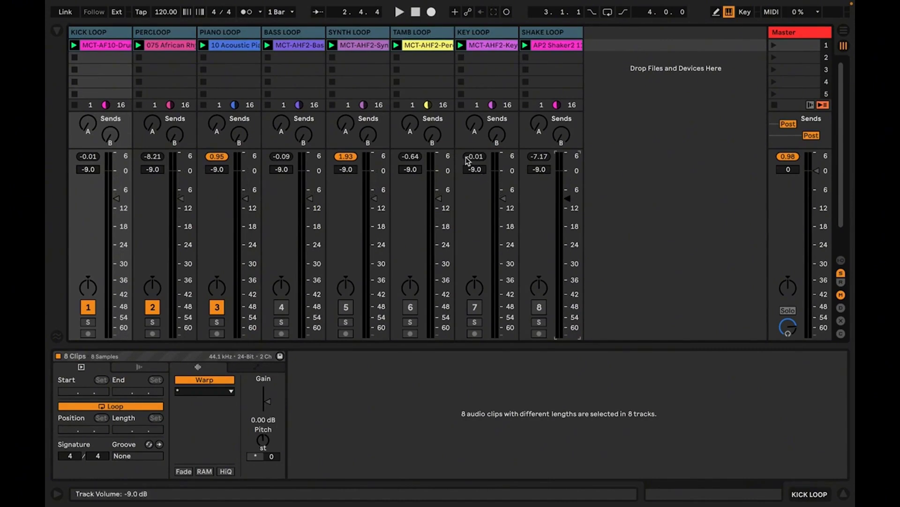
click(97, 33)
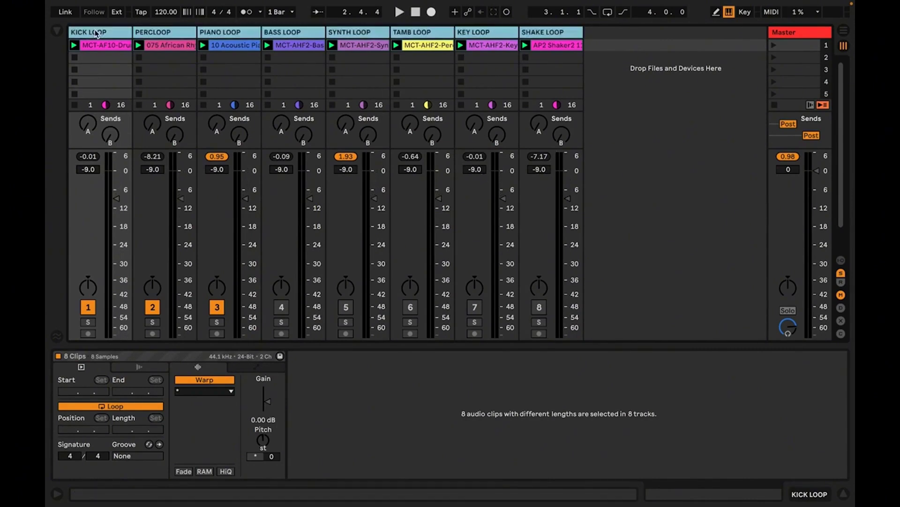
click(96, 33)
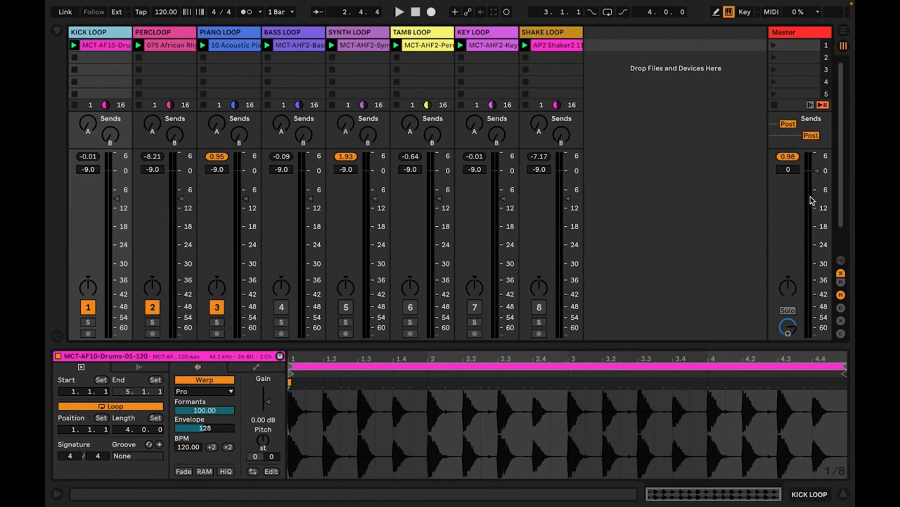
Play the first scene and check the peak levels on the Master, kick, percussion and piano tracks
click(773, 46)
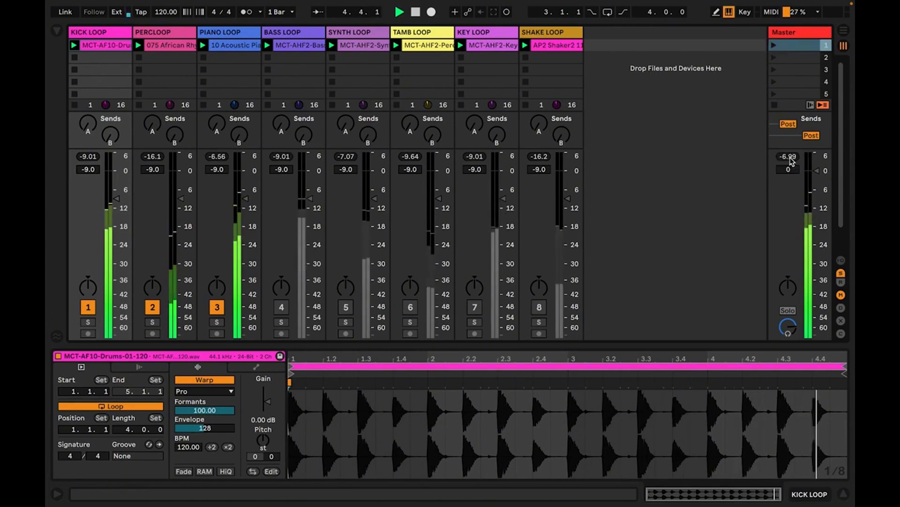
click(790, 158)
click(87, 156)
click(154, 156)
click(217, 156)
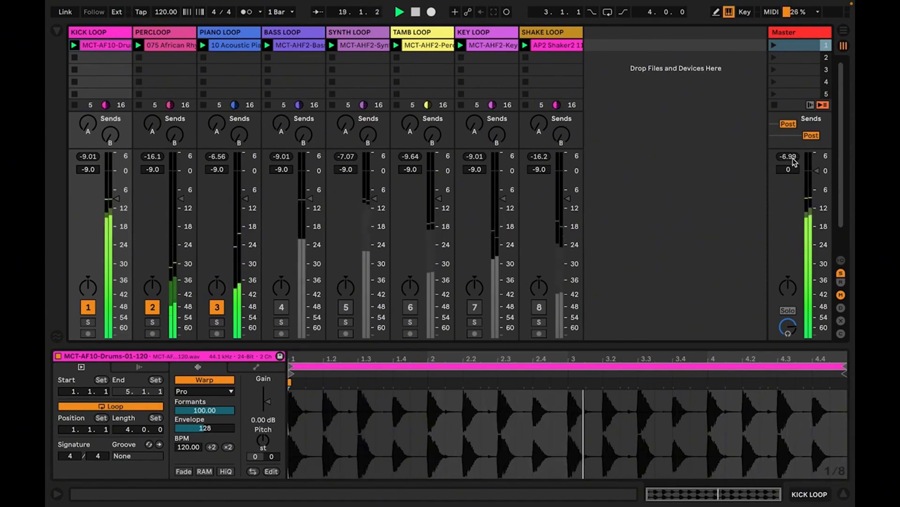
scroll(794, 162, down, 4)
scroll(794, 162, up, 4)
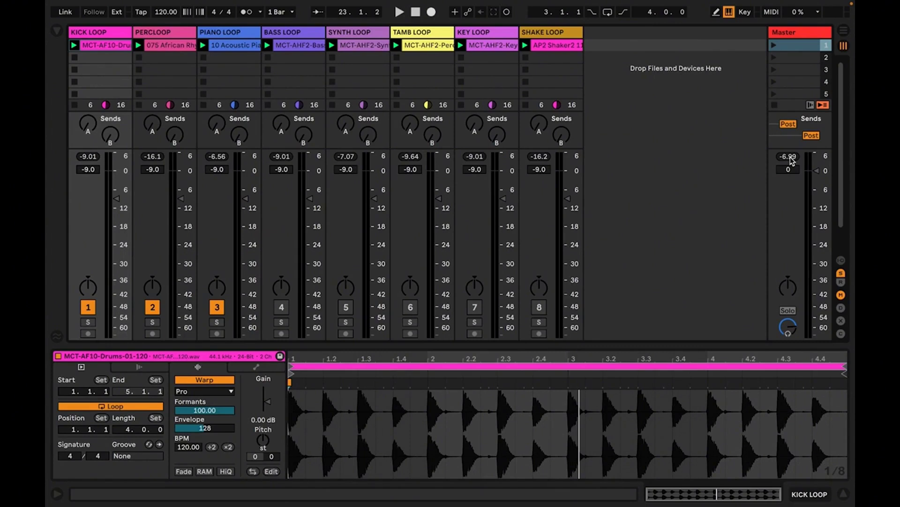
Select the BASS LOOP track and activate it
click(281, 164)
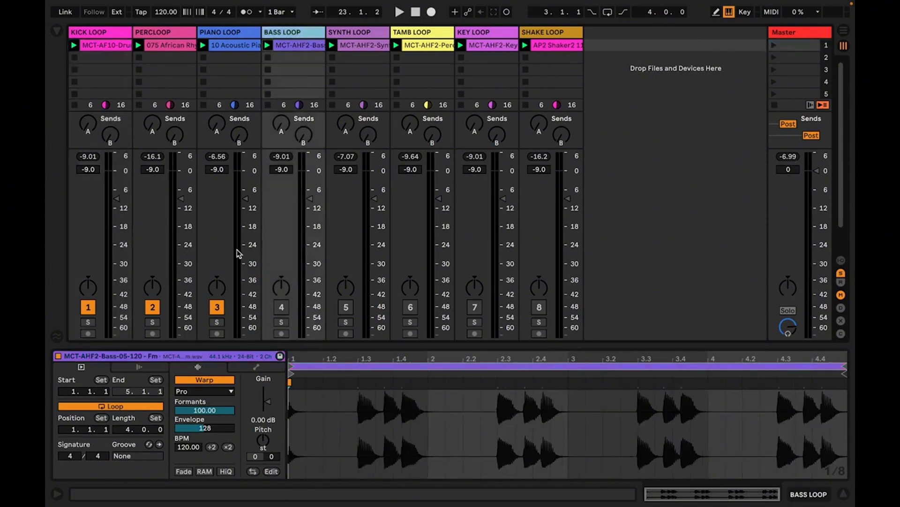
click(282, 308)
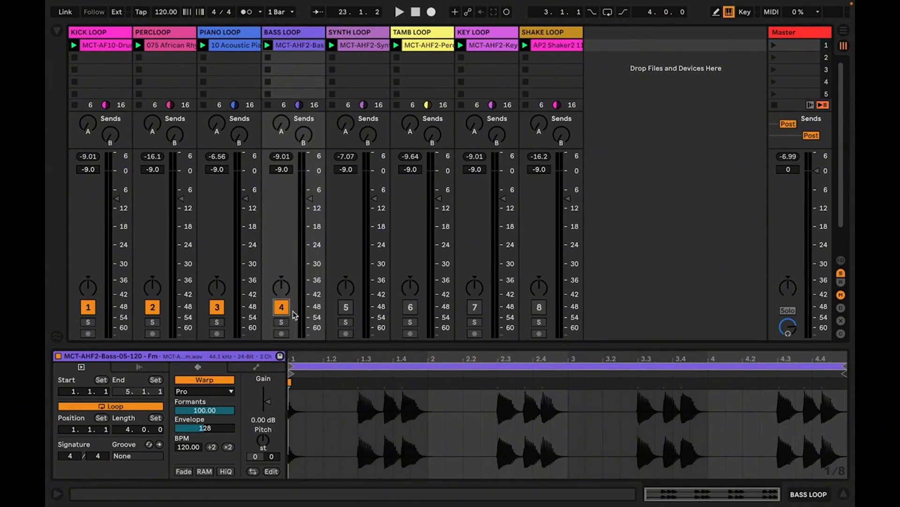
Play the first scene with the bass included, activate the SYNTH LOOP track and play the scene again
click(774, 45)
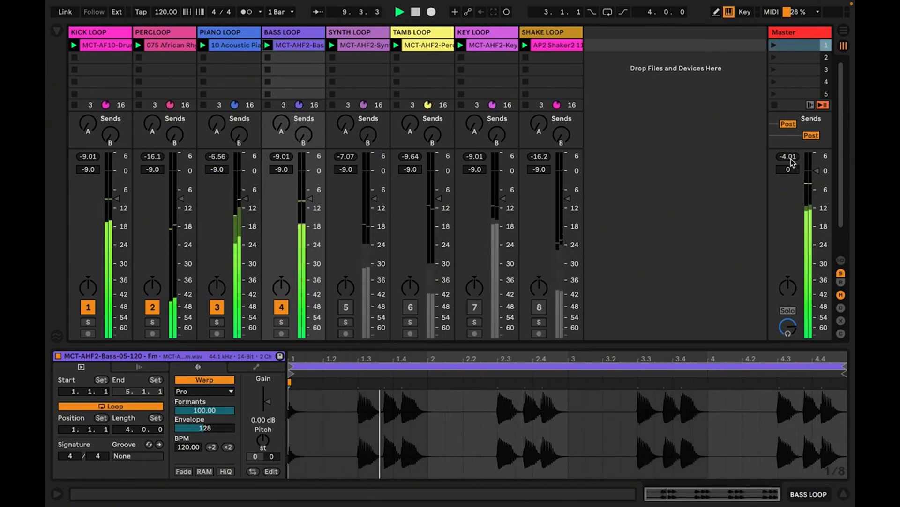
key(space)
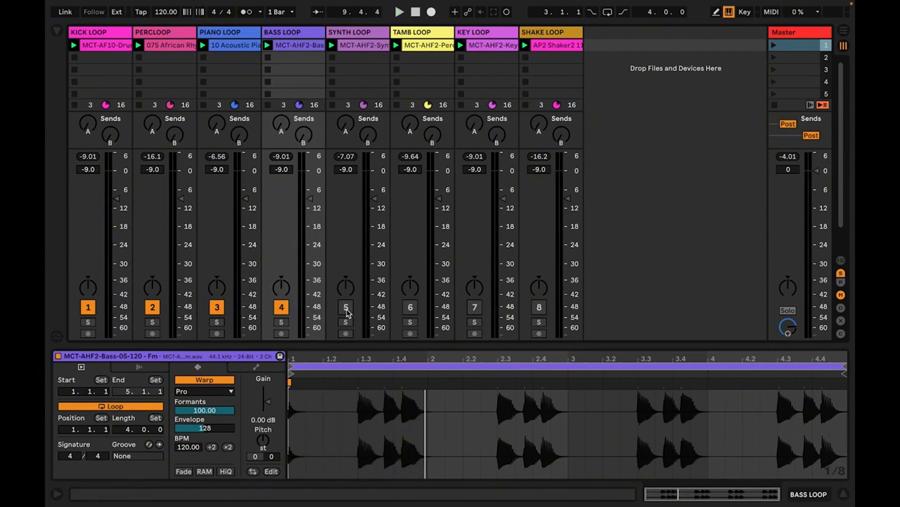
click(773, 46)
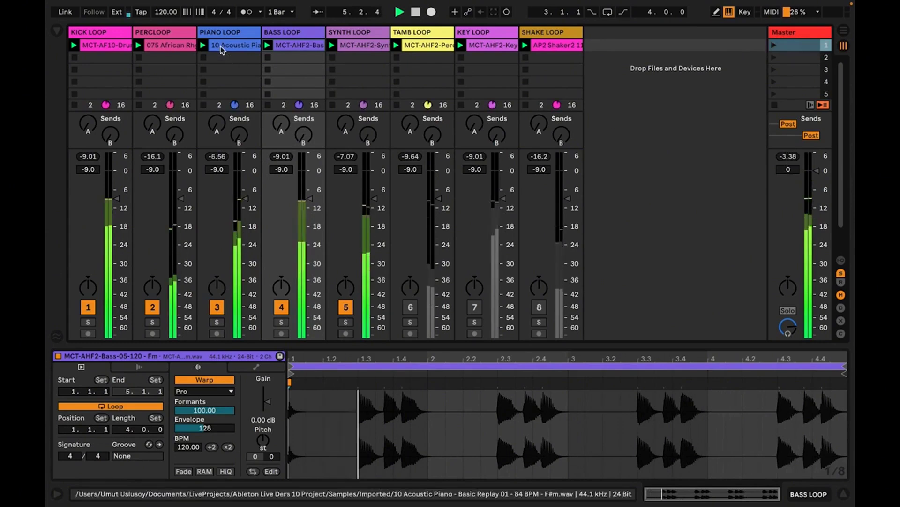
key(space)
Lower the volume of all eight tracks together to -12.0 dB and play the mix to check the Master level
click(113, 33)
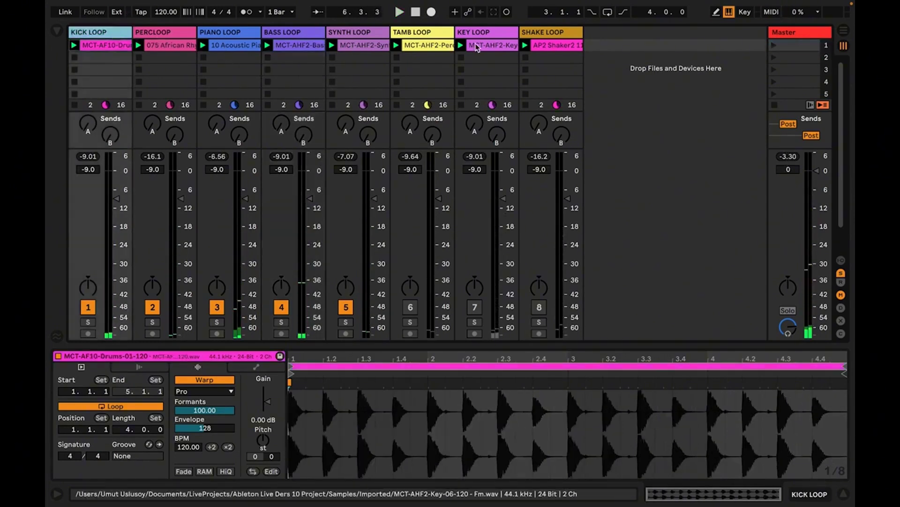
shift+click(543, 33)
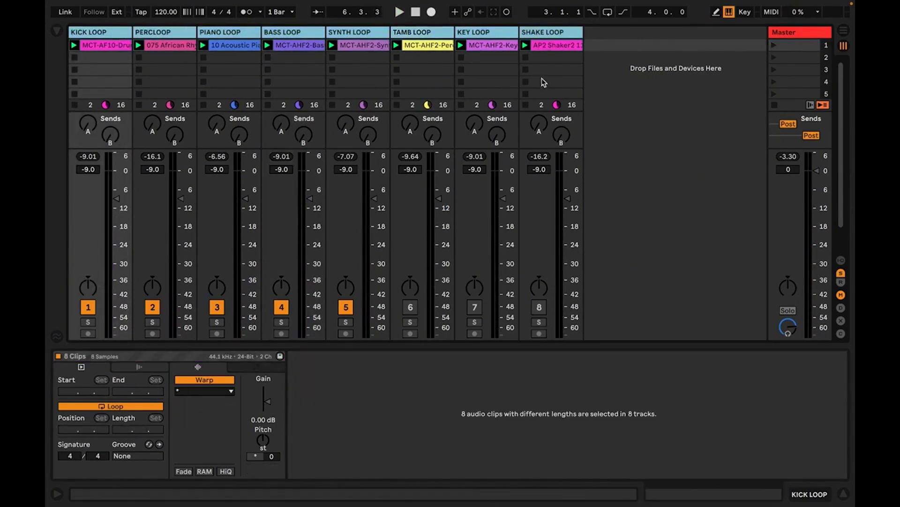
drag(568, 203, 568, 207)
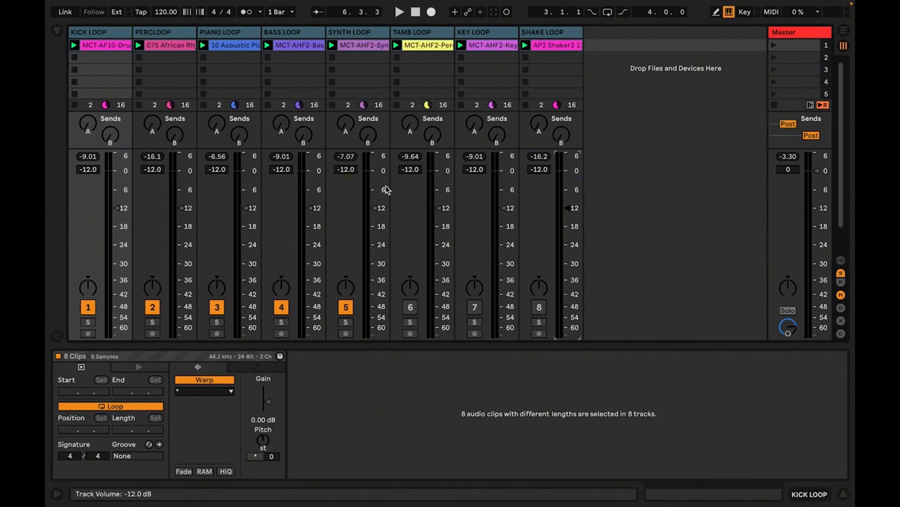
key(space)
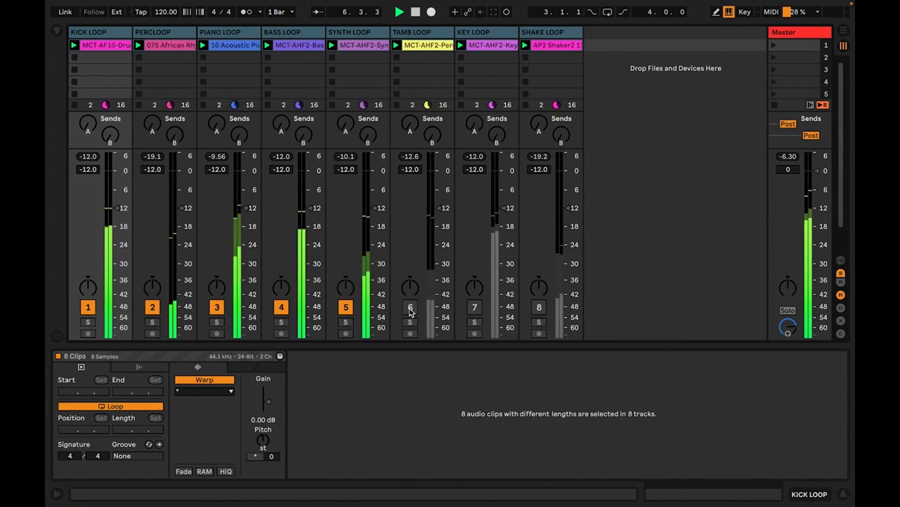
key(space)
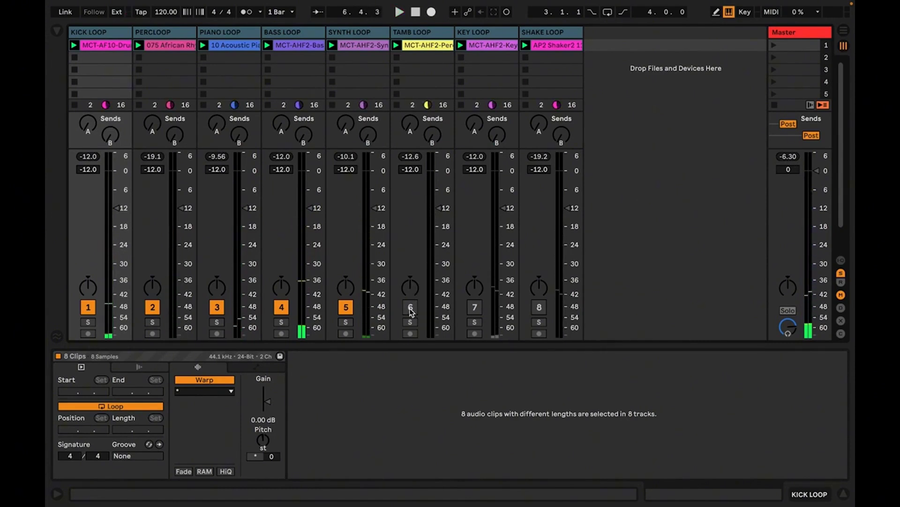
Activate the TAMB LOOP track and play the first scene with it in the mix
click(412, 70)
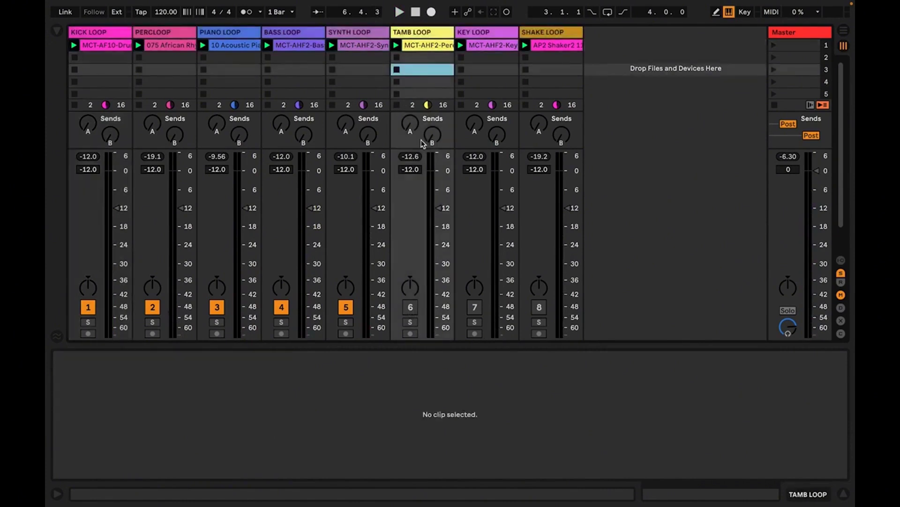
click(412, 310)
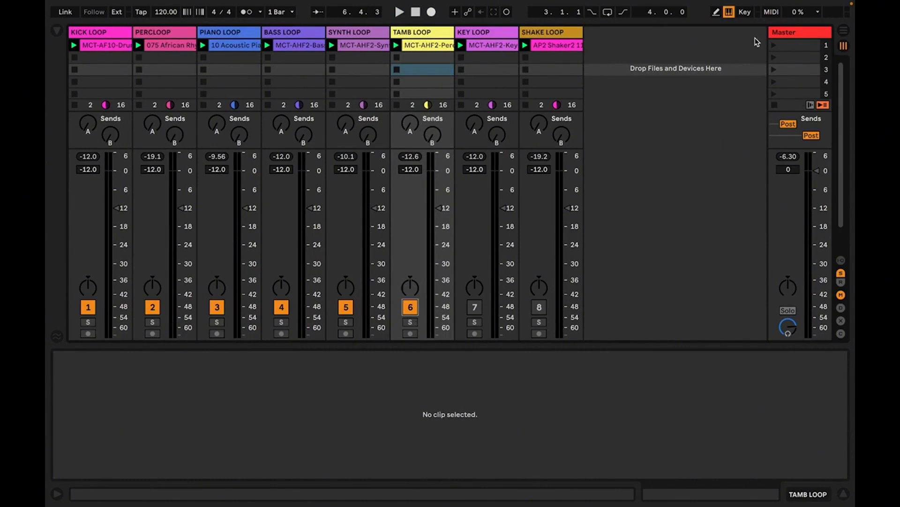
click(776, 49)
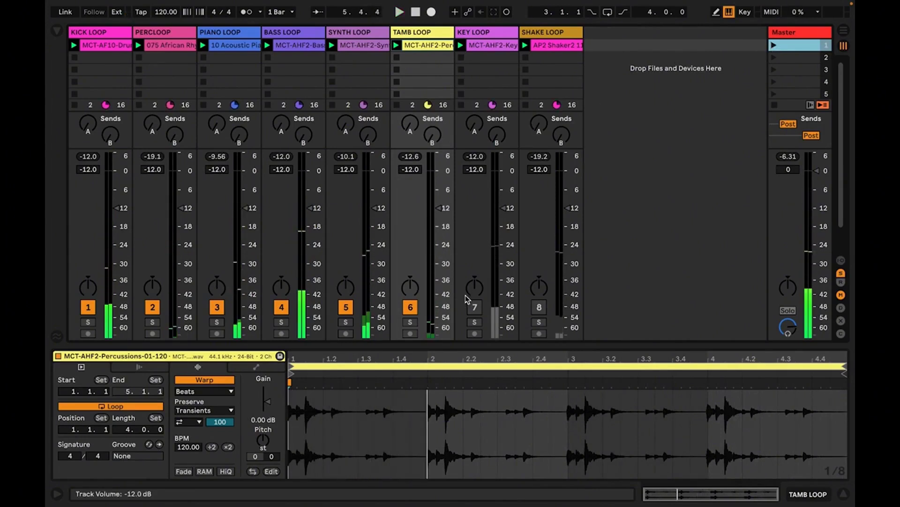
Activate the KEY LOOP and SHAKE LOOP tracks one at a time, playing the first scene after each
click(475, 307)
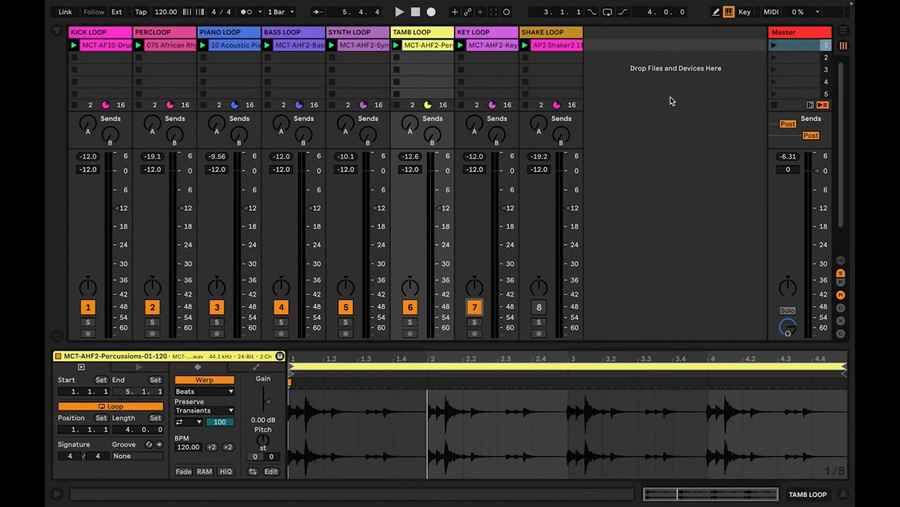
click(774, 46)
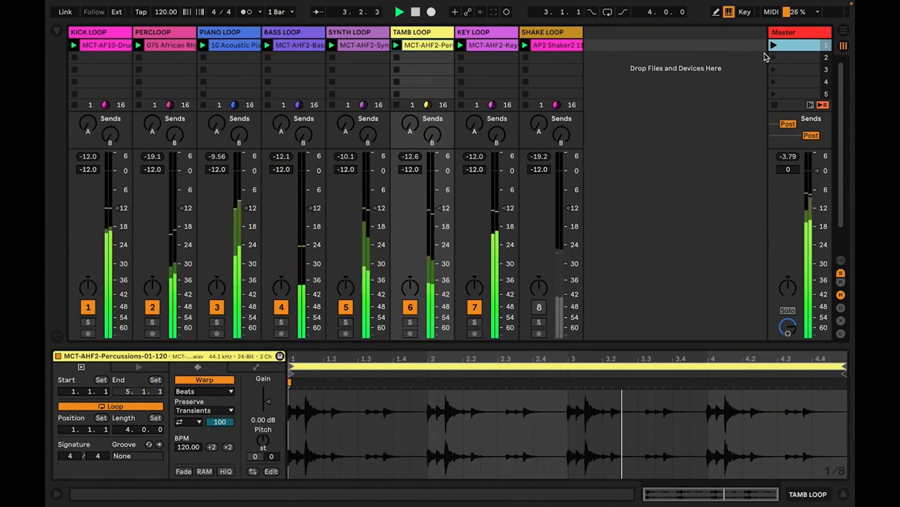
click(540, 307)
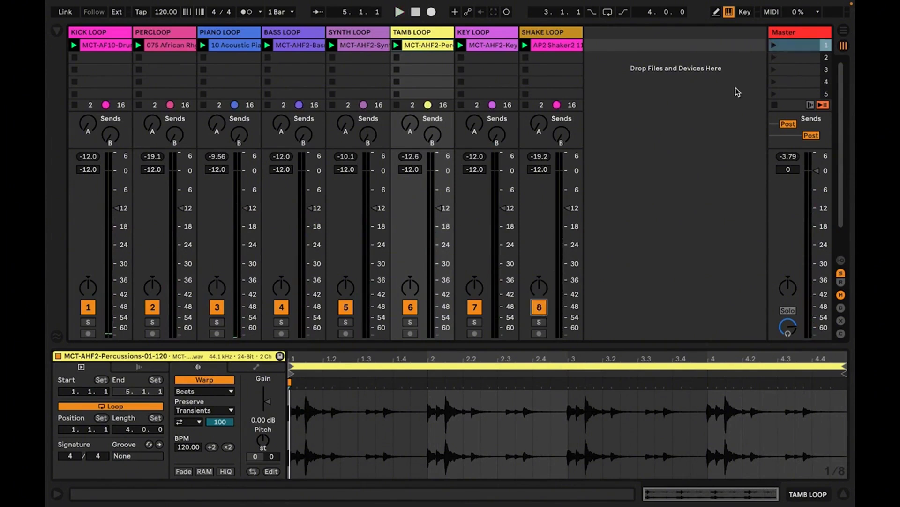
click(773, 49)
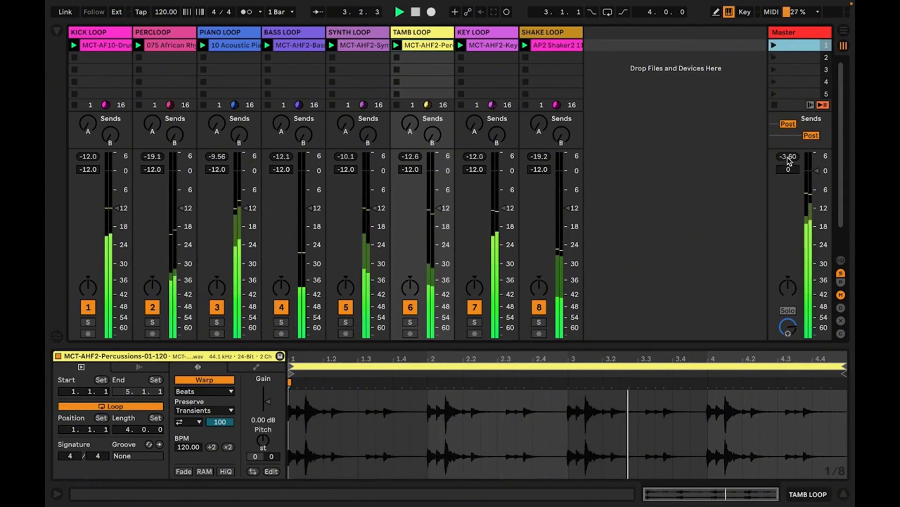
Lower the volume of all eight tracks together to -15.0 dB and play the full mix to check the Master peak
click(551, 33)
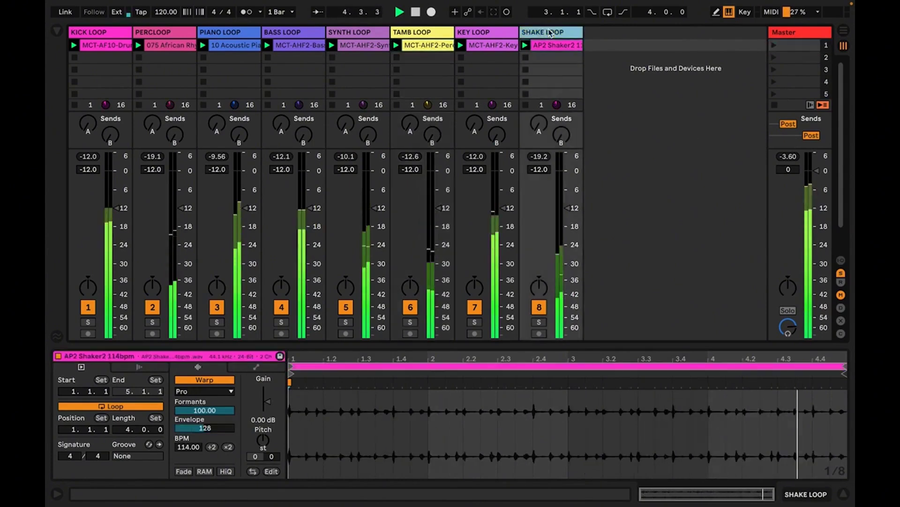
shift+click(120, 33)
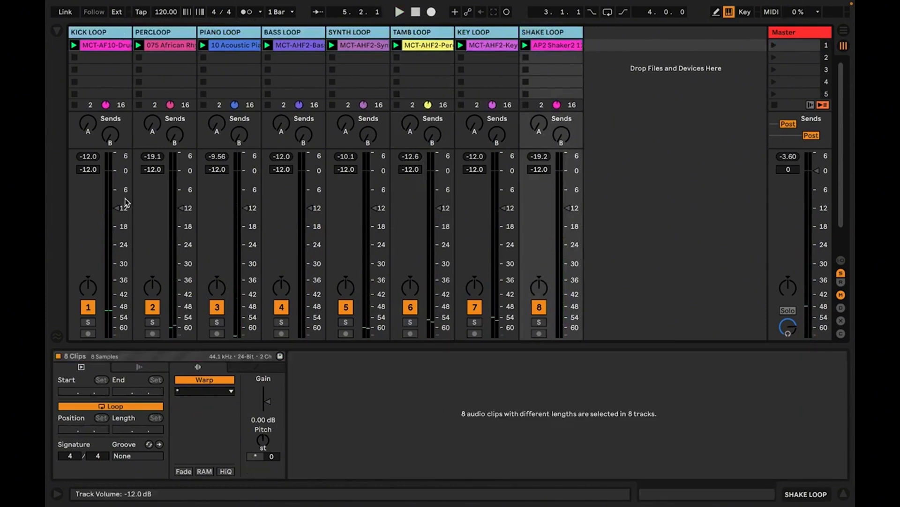
click(117, 210)
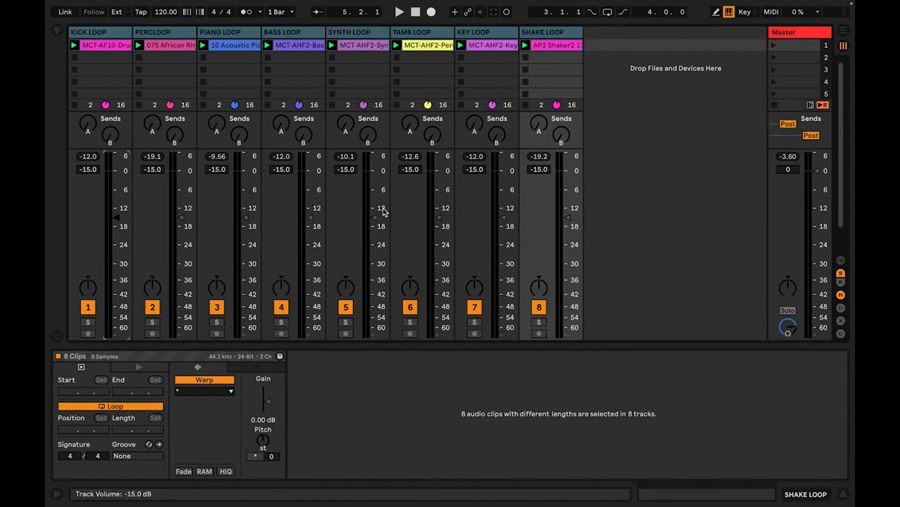
key(space)
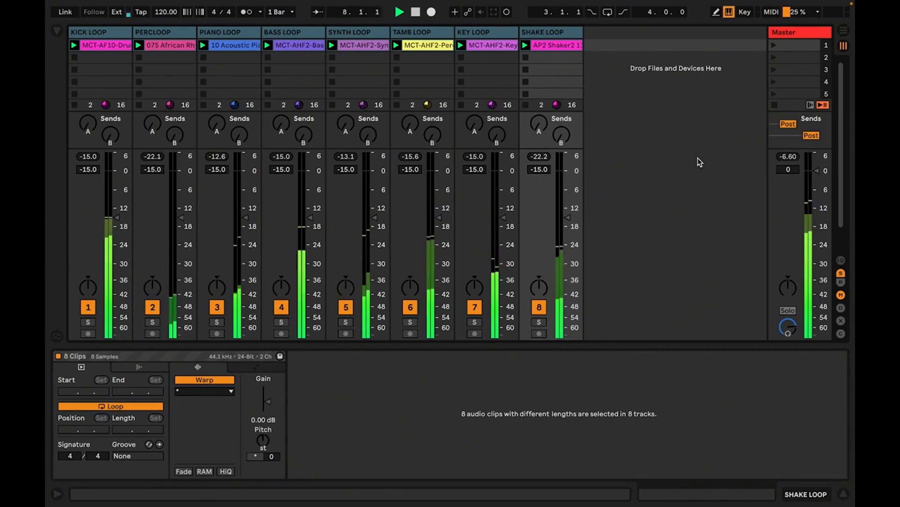
key(space)
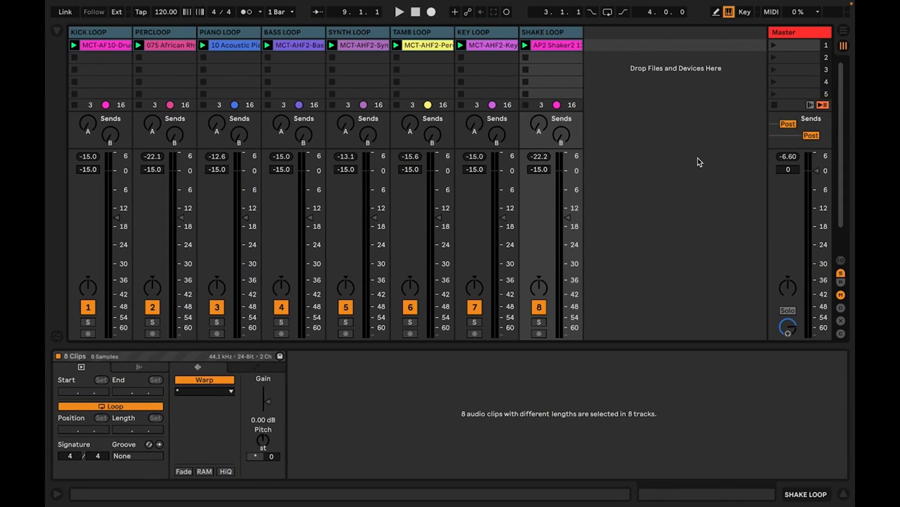
Copy the eight first-scene clips, from KICK LOOP to SHAKE LOOP, and return playback to the arrangement in Arrangement View
click(106, 48)
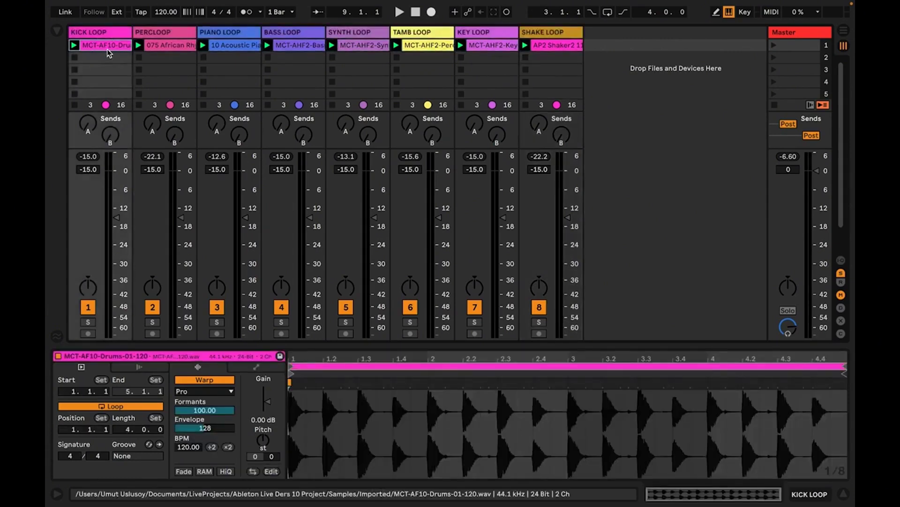
shift+click(566, 50)
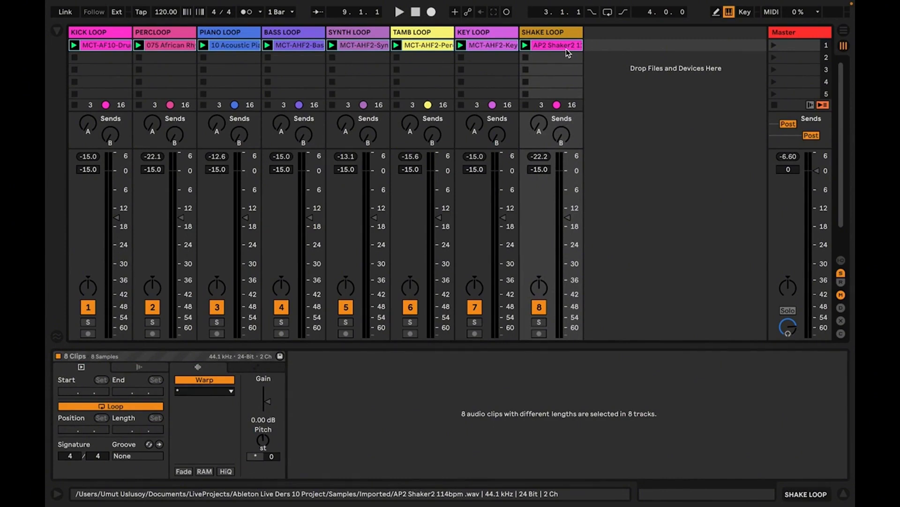
key(Tab)
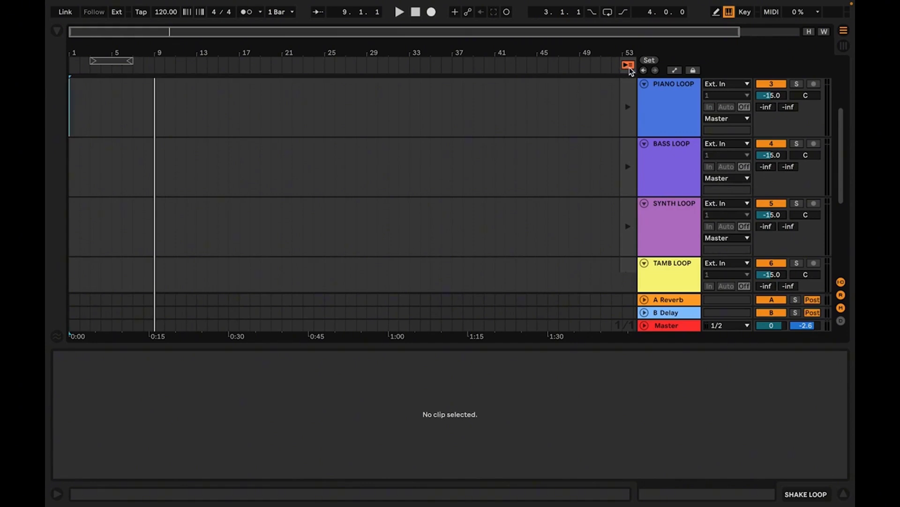
key(Tab)
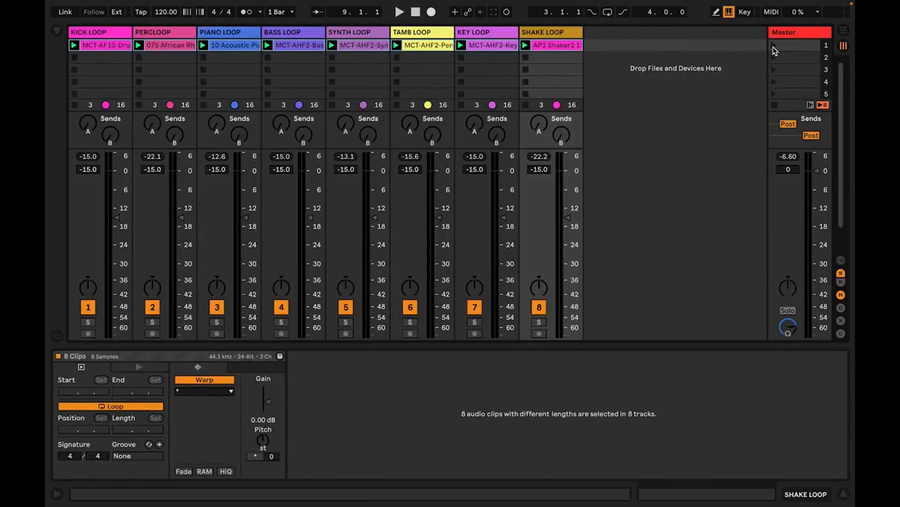
key(Tab)
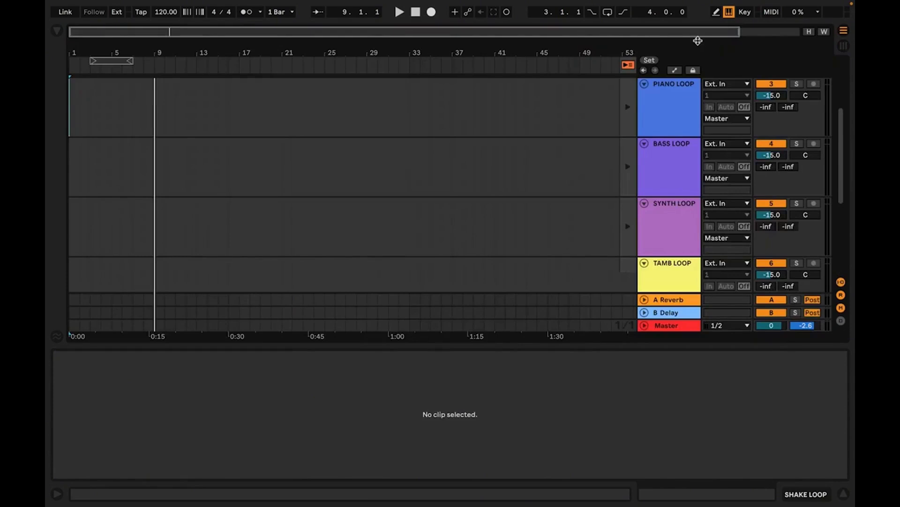
click(631, 65)
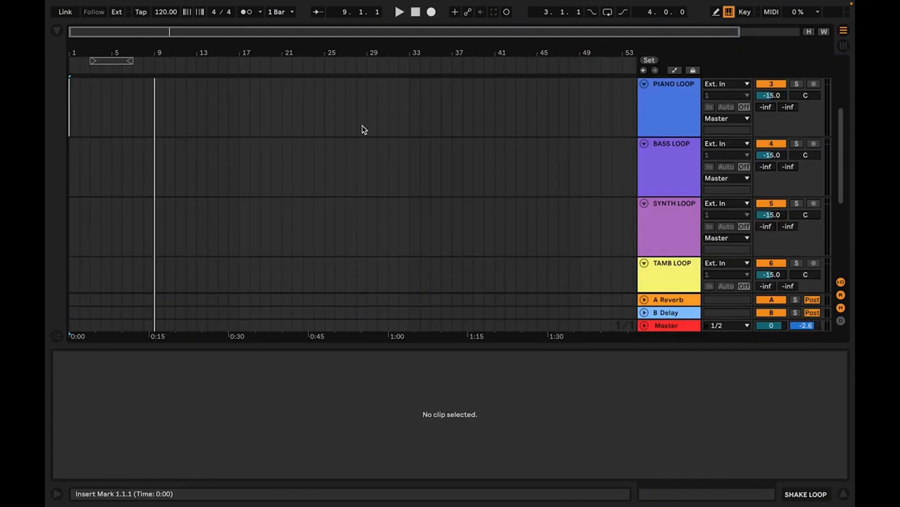
Paste the copied loop clips into the arrangement at bar 9, starting on the KICK LOOP track
drag(160, 55, 161, 77)
click(163, 98)
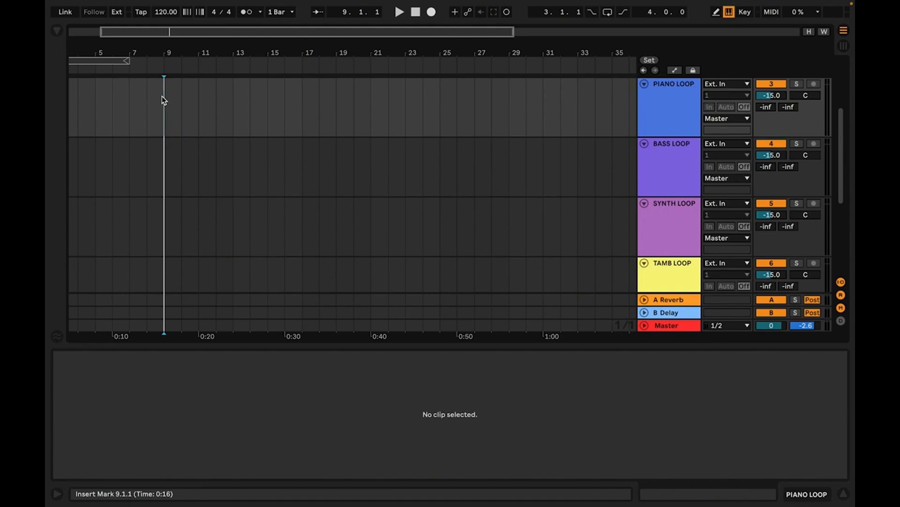
scroll(413, 114, up, 3)
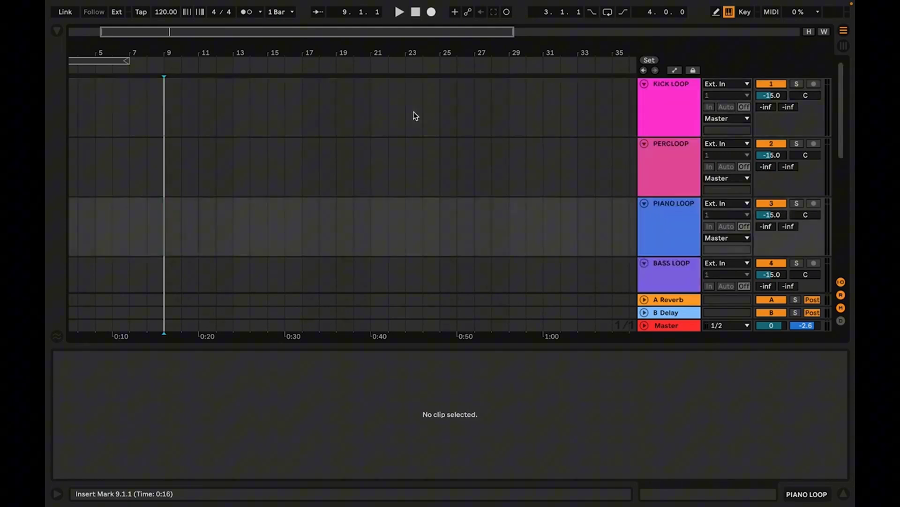
click(163, 97)
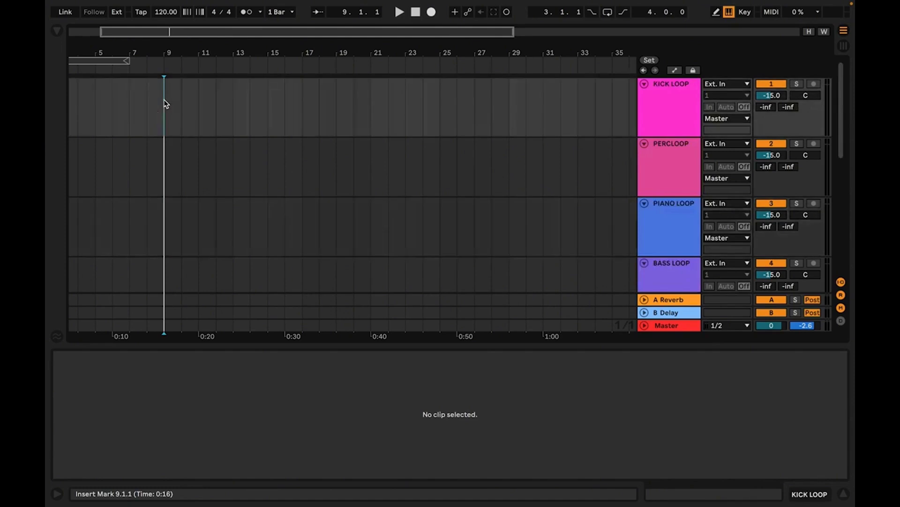
key(ctrl+v)
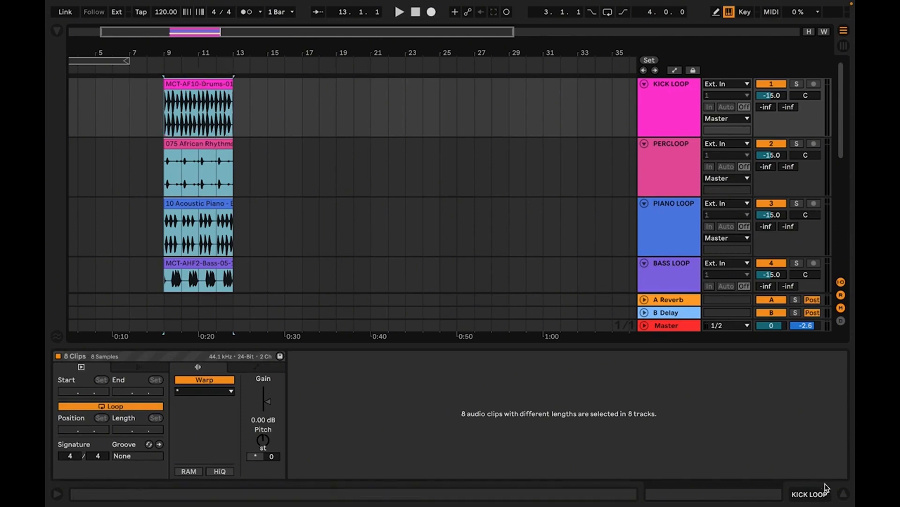
Hide the clip detail view and fold all tracks so the eight loop tracks fit in the arrangement
click(845, 495)
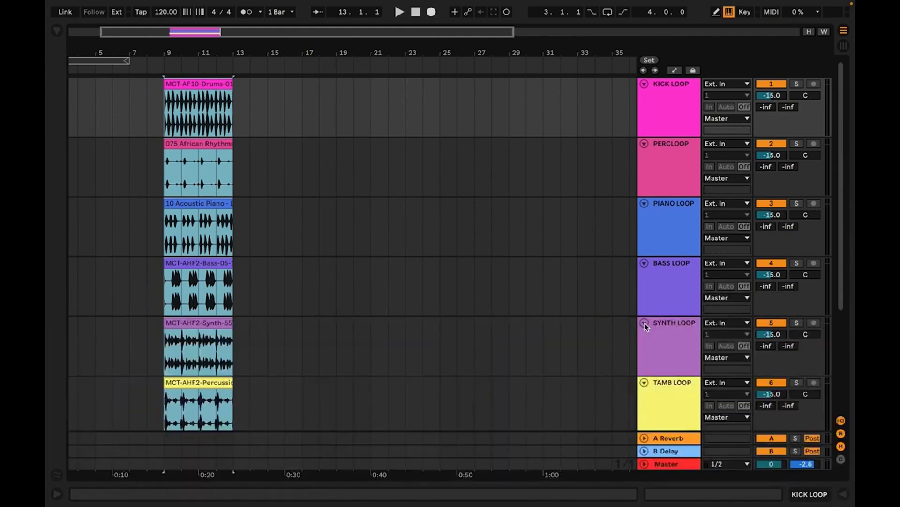
alt+click(645, 265)
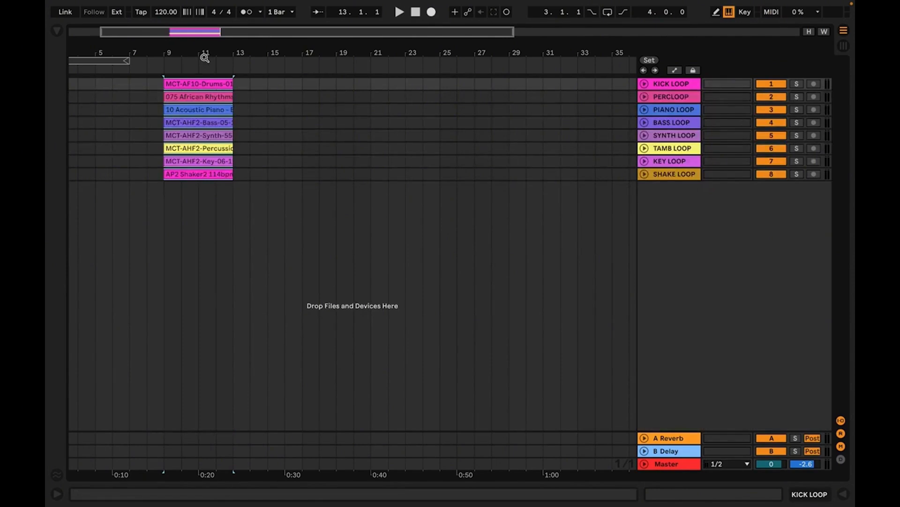
Move the eight pasted clips together along the timeline so they start at bar 31
drag(210, 56, 393, 86)
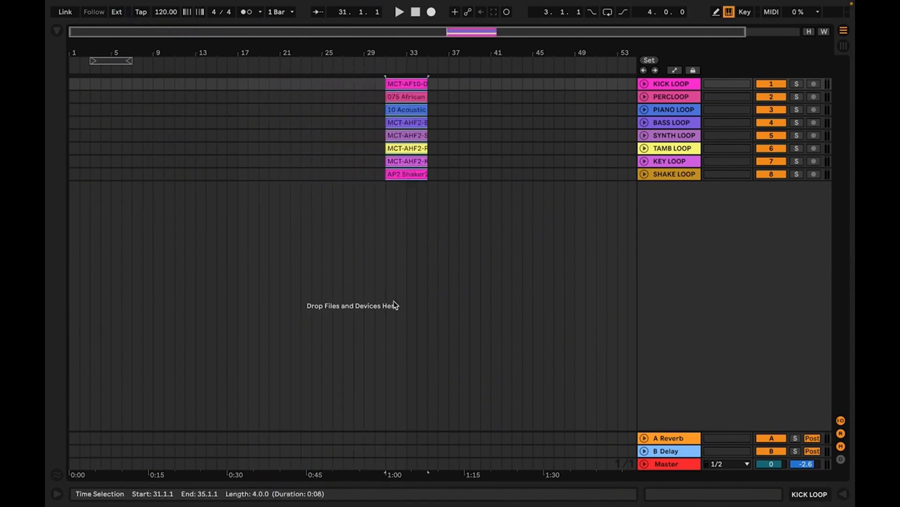
click(392, 474)
click(393, 174)
scroll(393, 174, up, 2)
drag(393, 53, 373, 14)
click(361, 51)
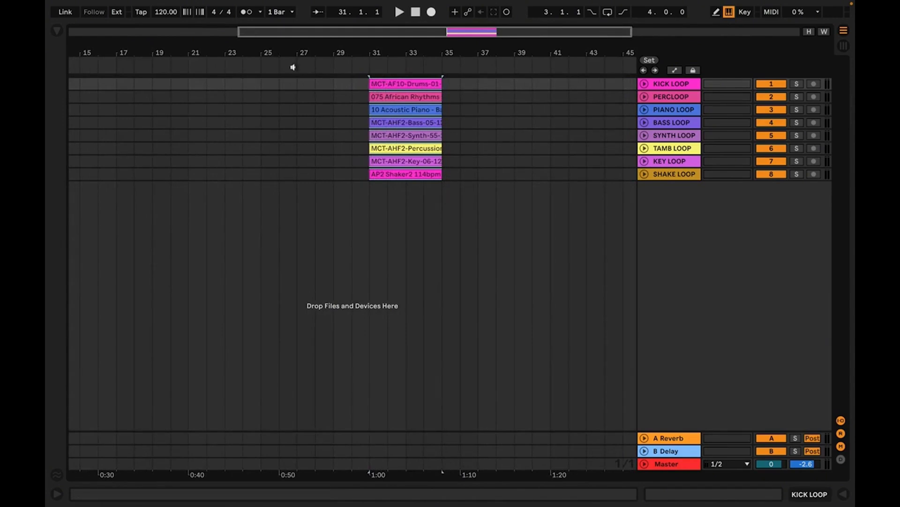
drag(291, 55, 290, 28)
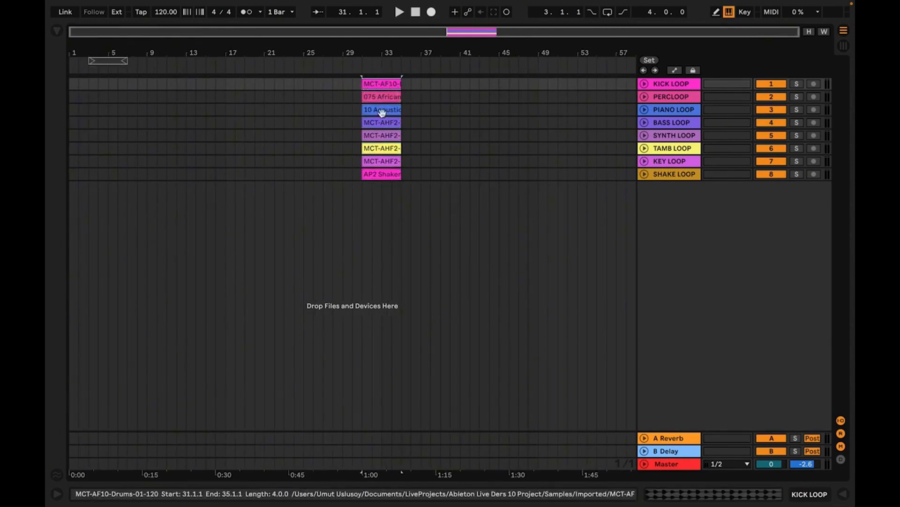
Duplicate the eight selected loop clips back to back after bar 35 until the block of clips reaches bar 123
click(394, 178)
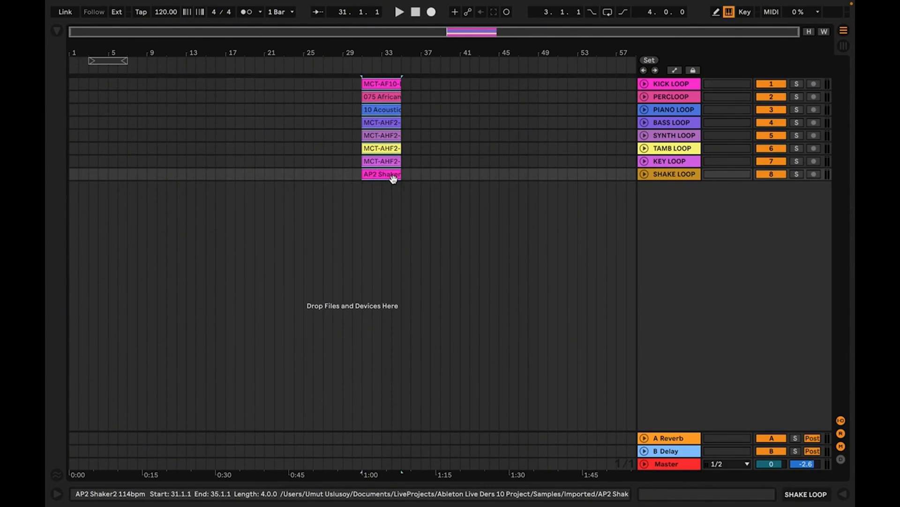
key(super+d)
key(super+d)
key(super+d)
key(super+d)
key(super+d)
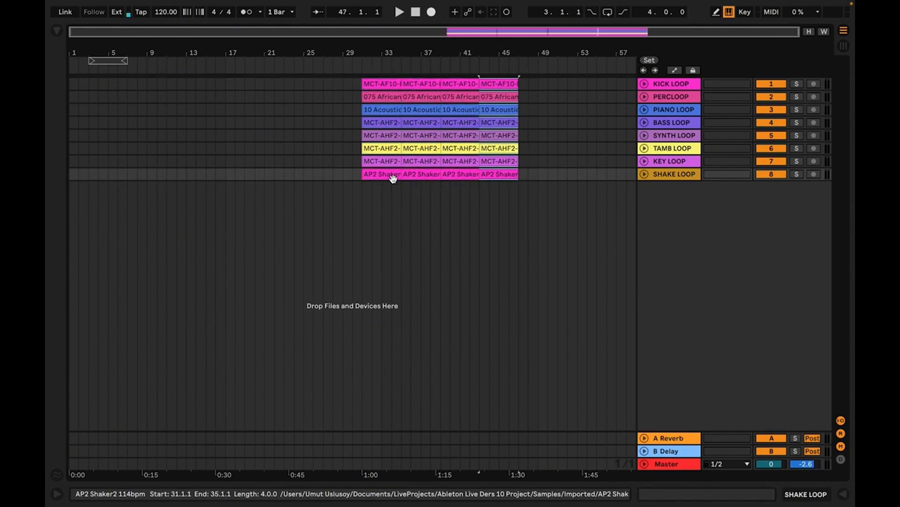
key(super+d)
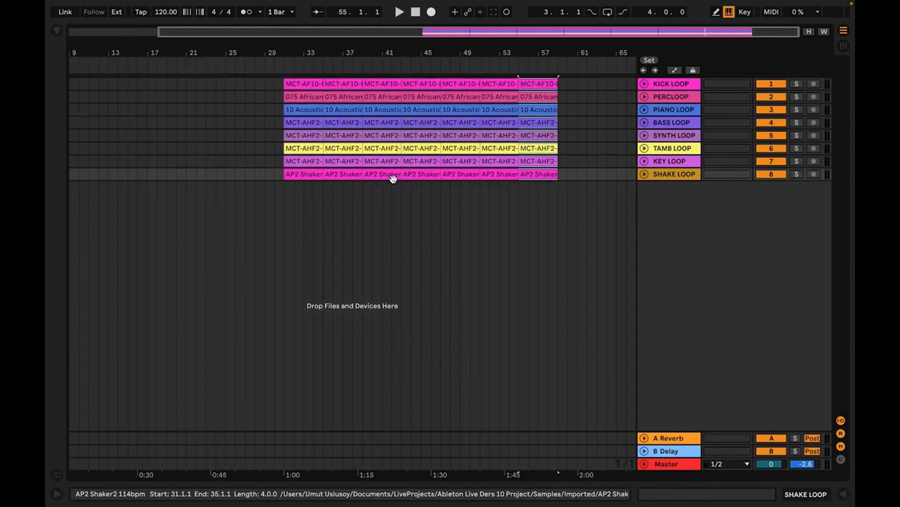
key(super+d)
key(super+d)
key(super+d)
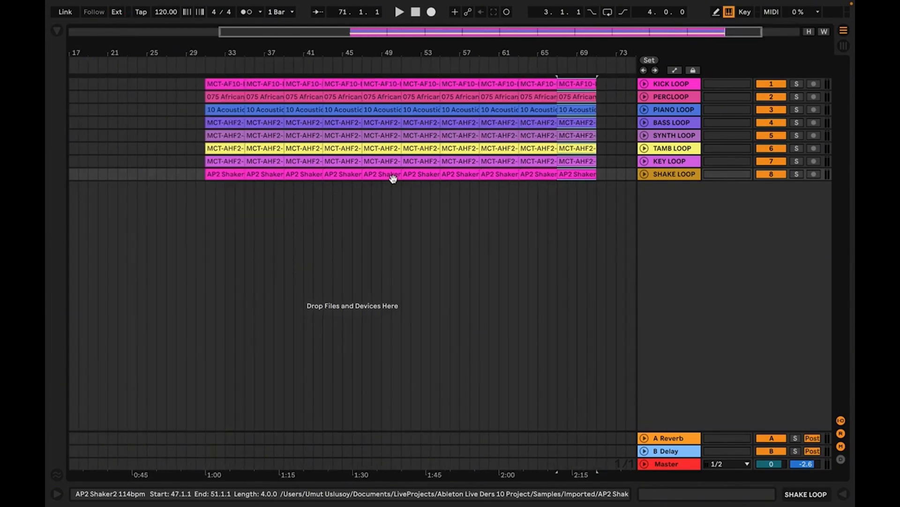
key(super+d)
key(super+d)
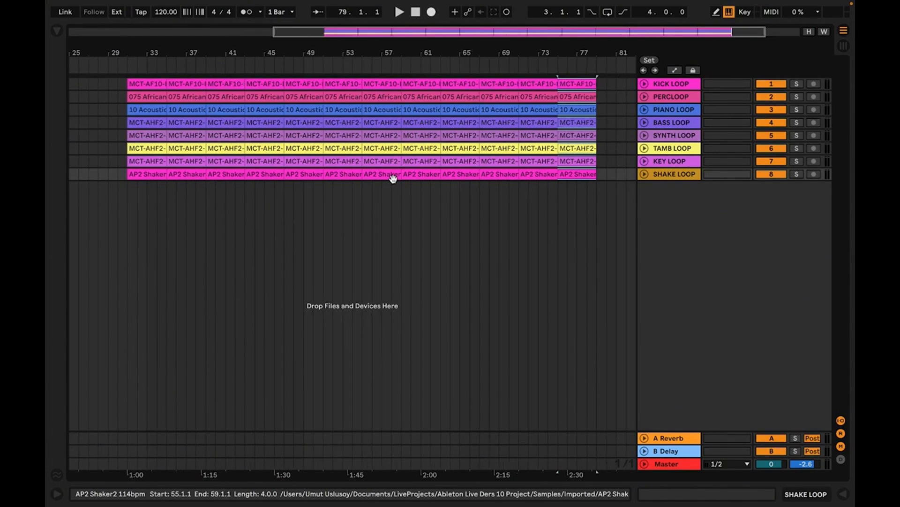
key(super+d)
key(super+d)
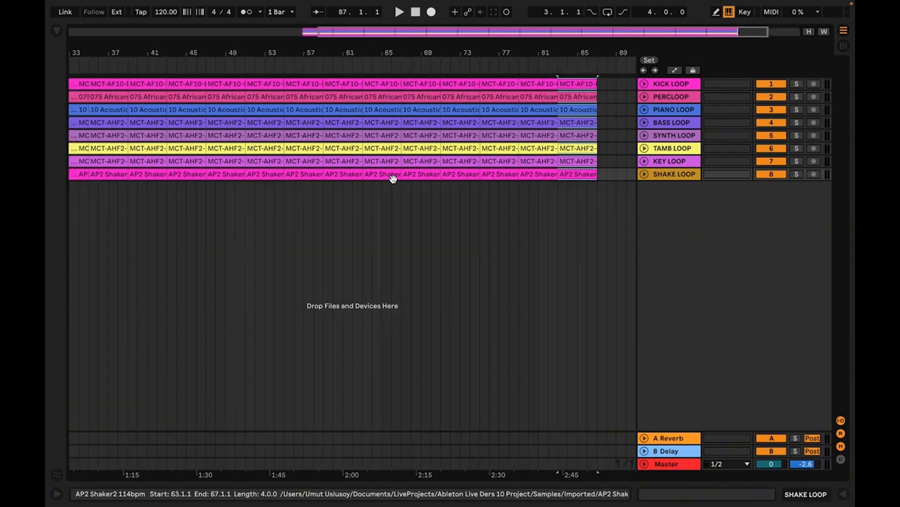
key(super+d)
key(super+d)
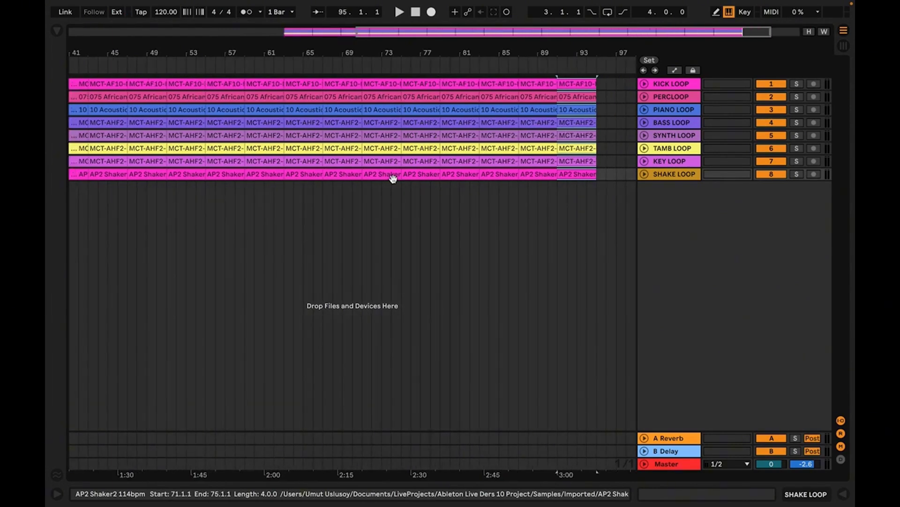
key(super+d)
key(super+d)
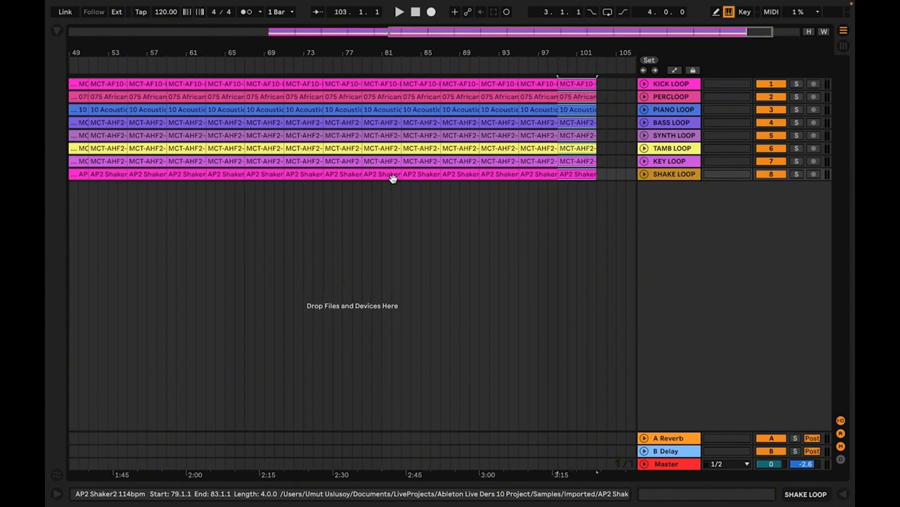
key(super+d)
key(super+d)
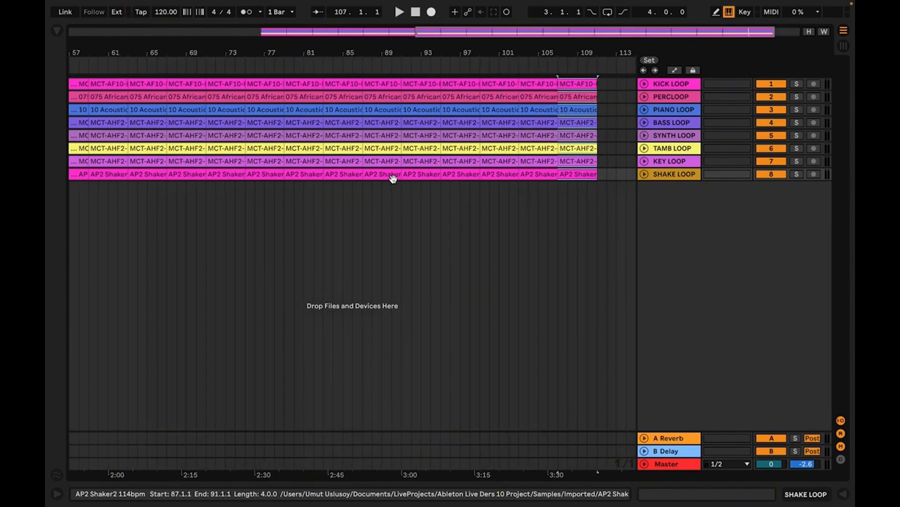
key(super+d)
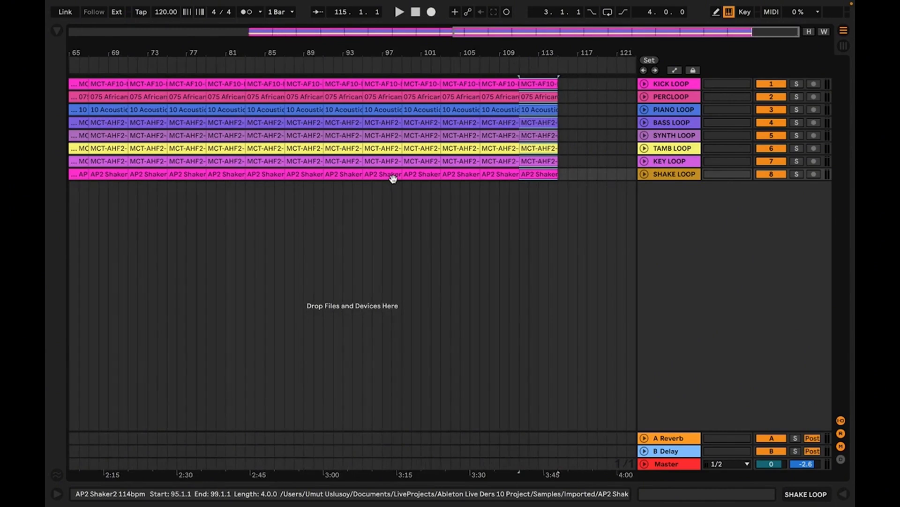
key(super+d)
key(super+d)
key(w)
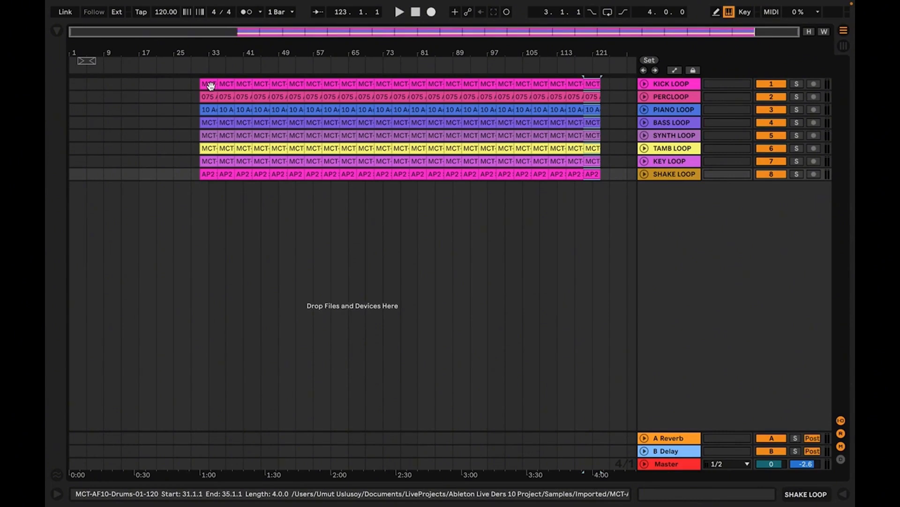
Unfold the KICK LOOP track to show the waveforms of its clips
click(211, 53)
drag(211, 53, 210, 57)
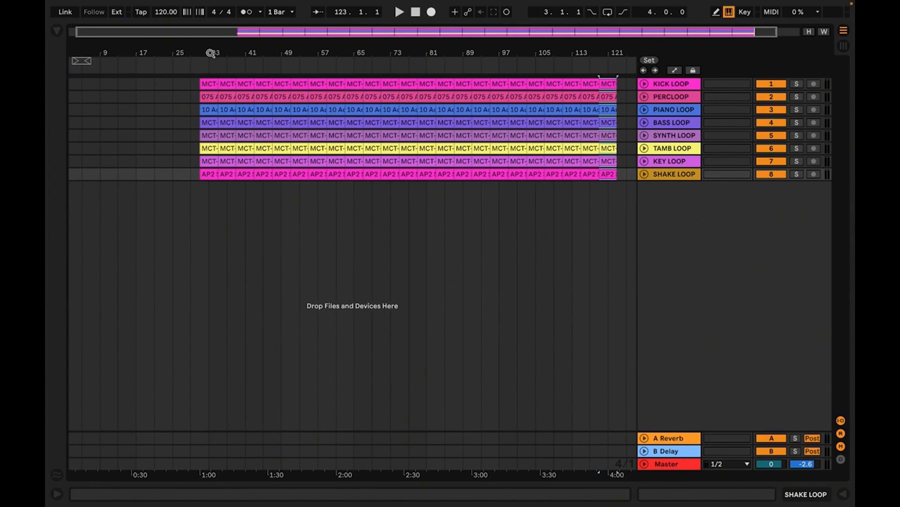
drag(237, 54, 238, 54)
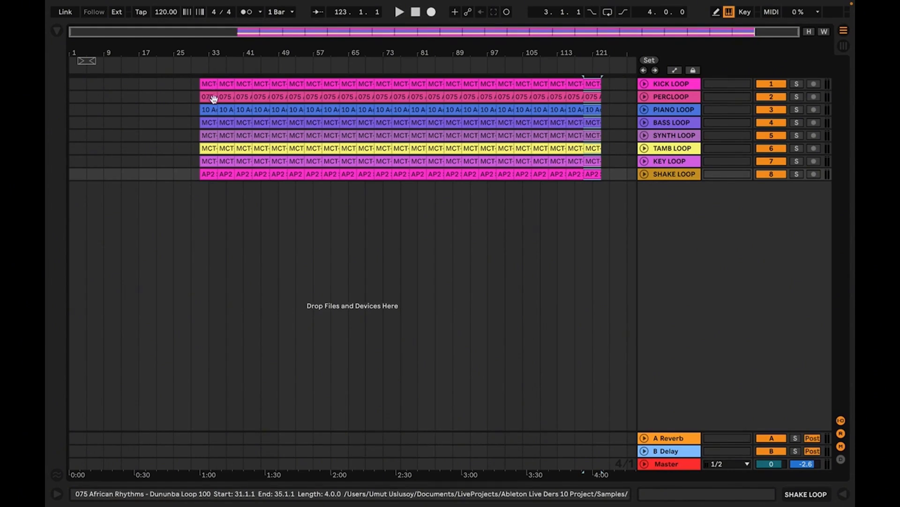
click(214, 99)
drag(204, 49, 212, 73)
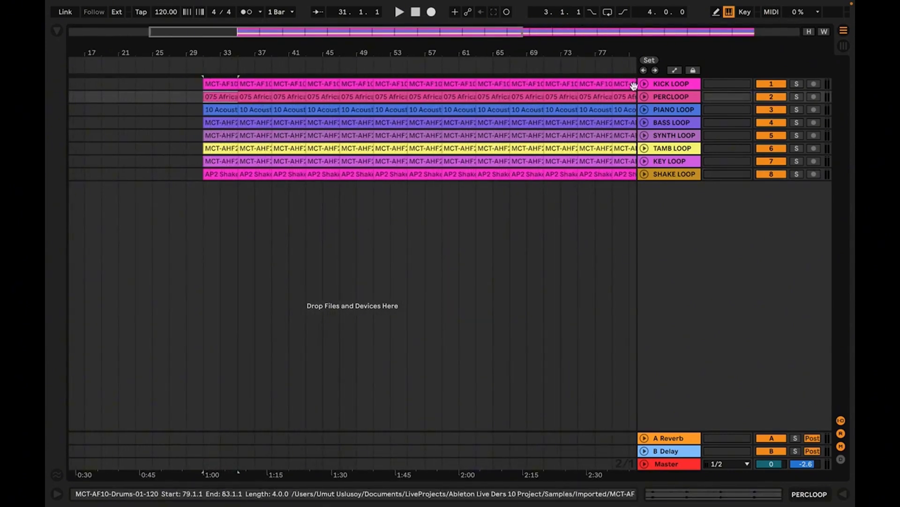
click(669, 88)
click(644, 83)
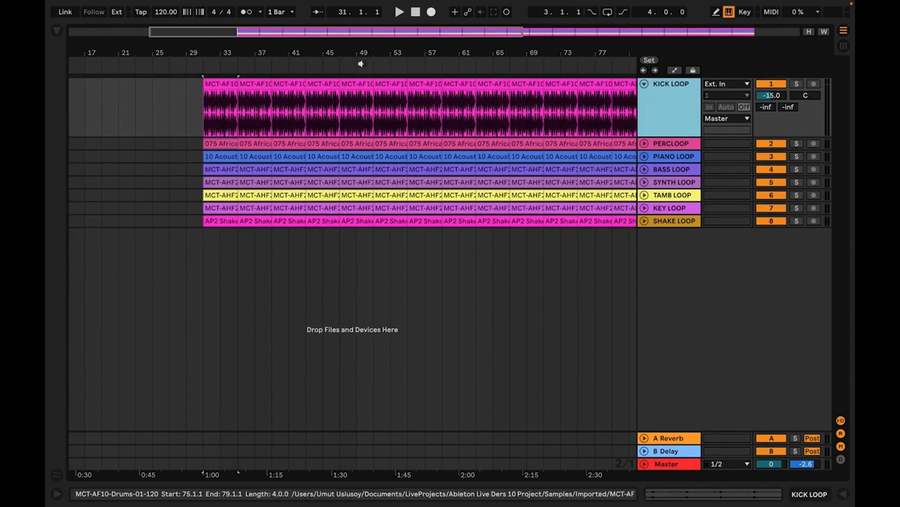
Delete the clips between bars 31 and 39 on the seven tracks from PERCLOOP to SHAKE LOOP
click(226, 148)
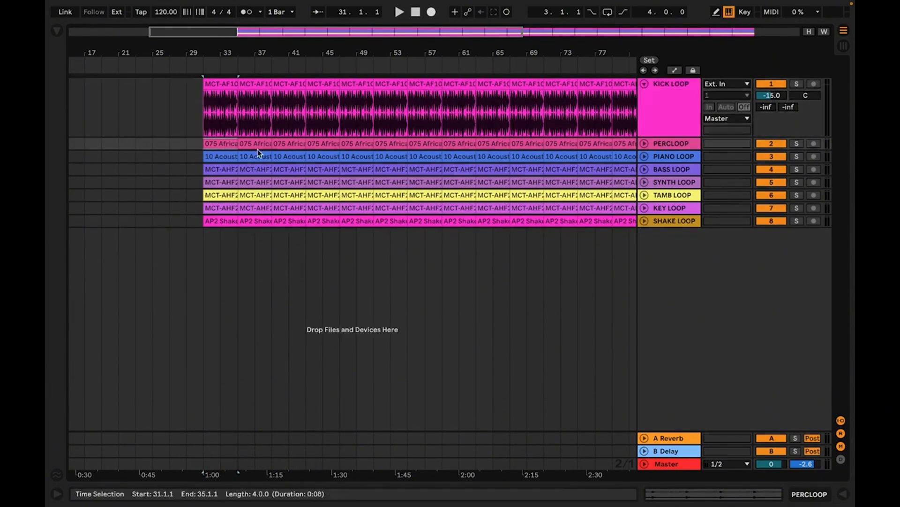
shift+click(265, 222)
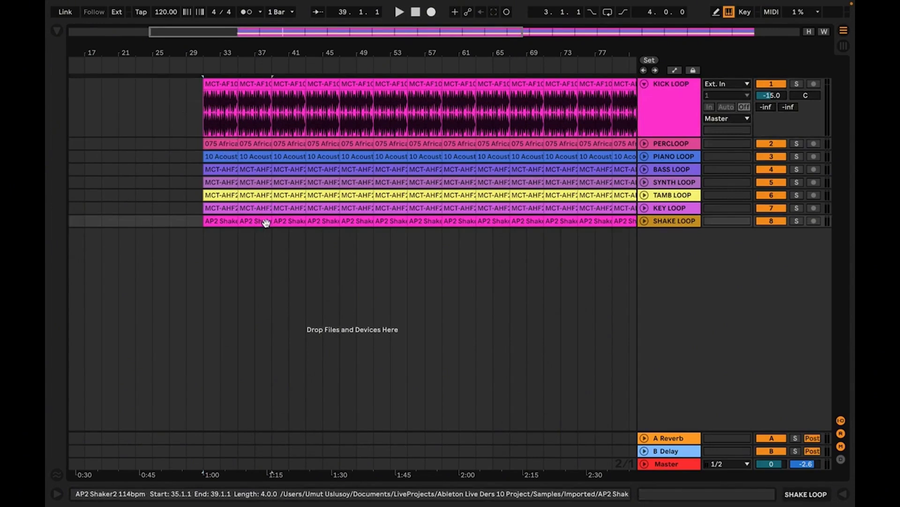
drag(205, 53, 260, 91)
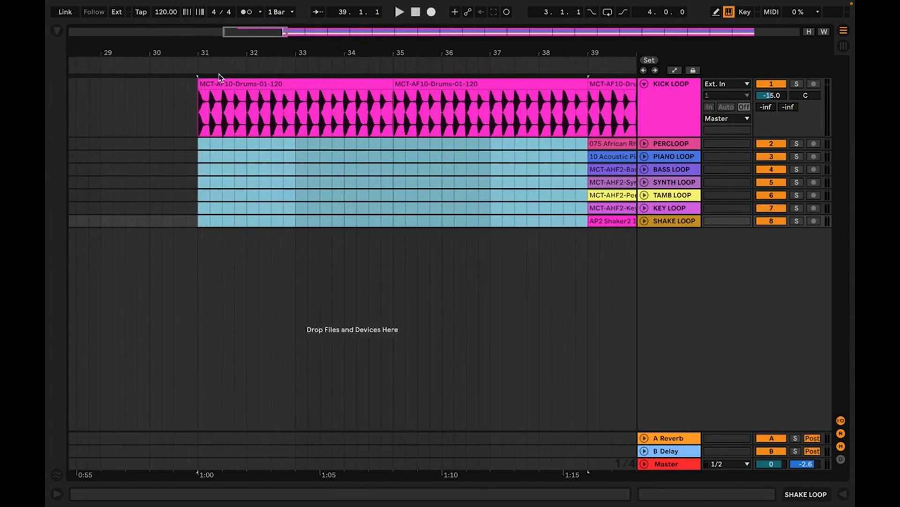
Play the arrangement from the first KICK LOOP clip at bar 31 to hear the kick-only intro
drag(503, 53, 447, 55)
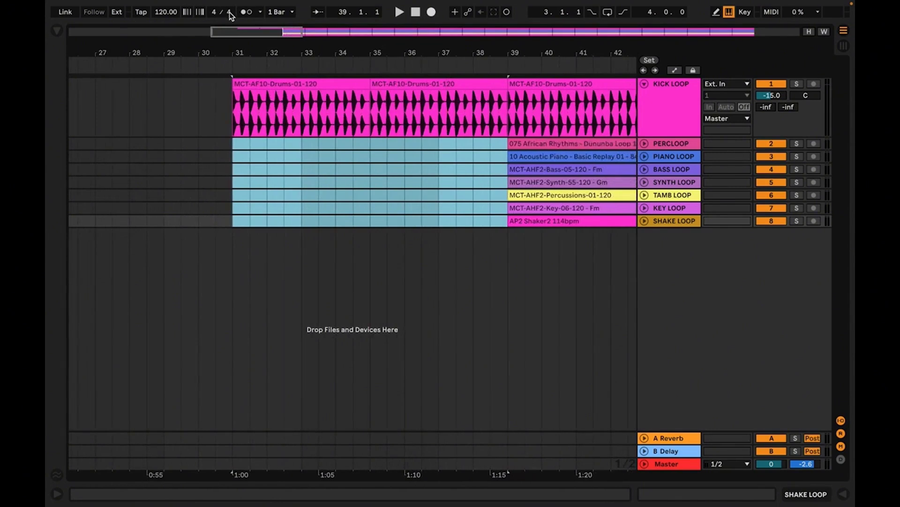
drag(272, 53, 273, 48)
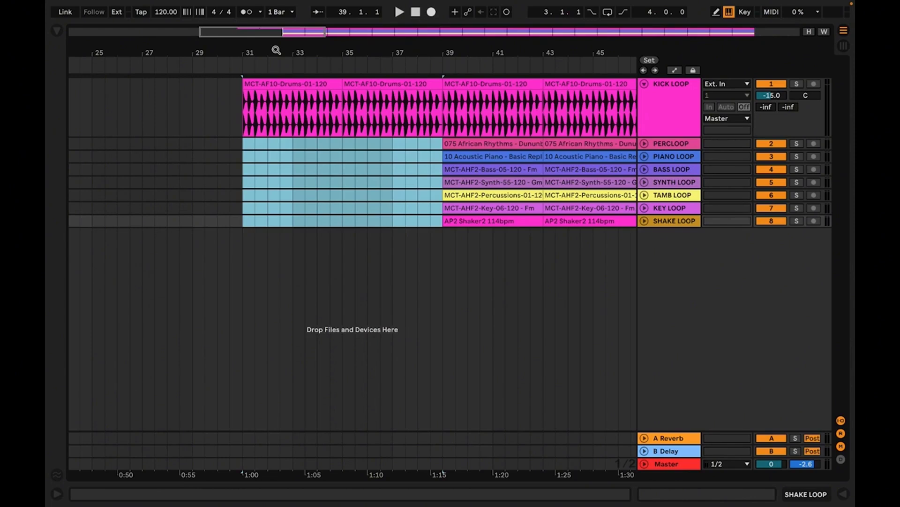
drag(277, 50, 277, 31)
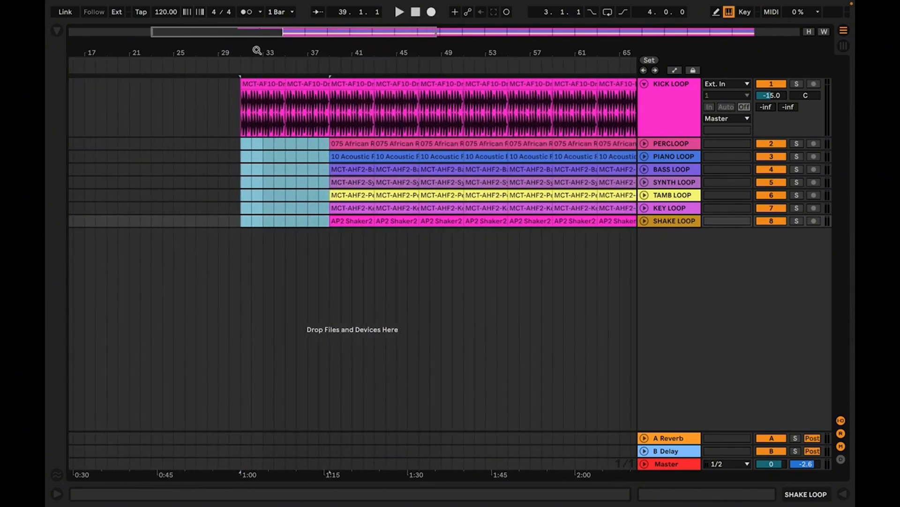
drag(257, 50, 257, 41)
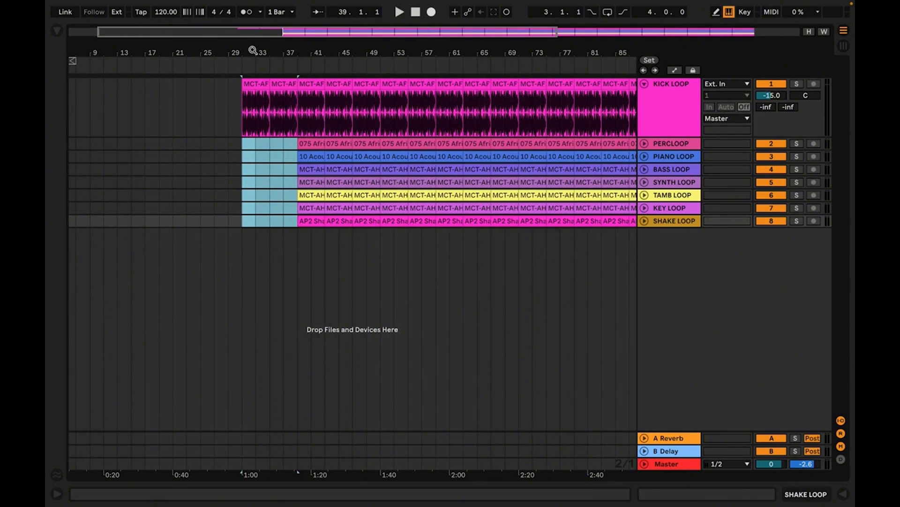
drag(253, 50, 252, 50)
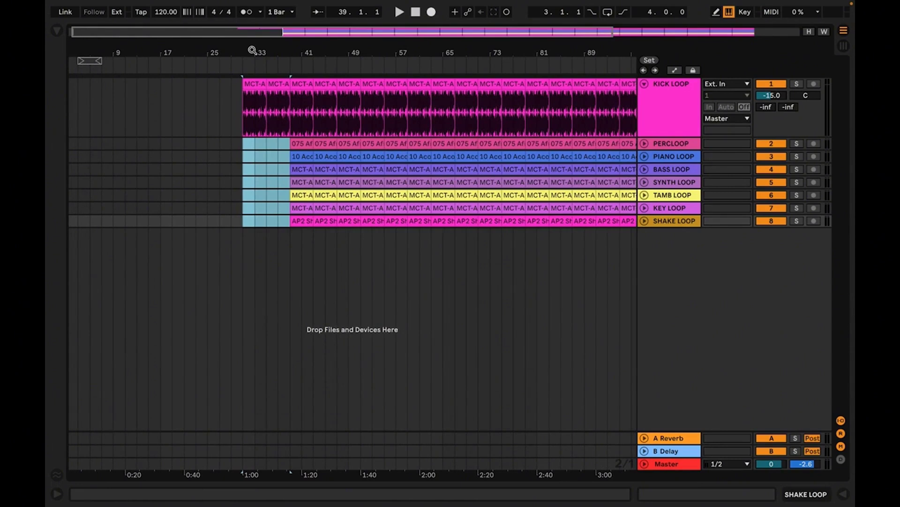
drag(252, 50, 253, 68)
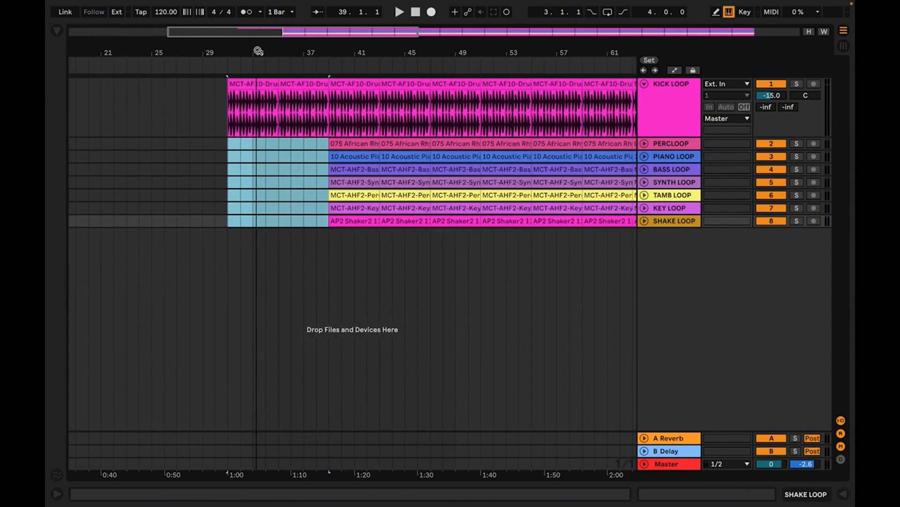
click(261, 83)
key(space)
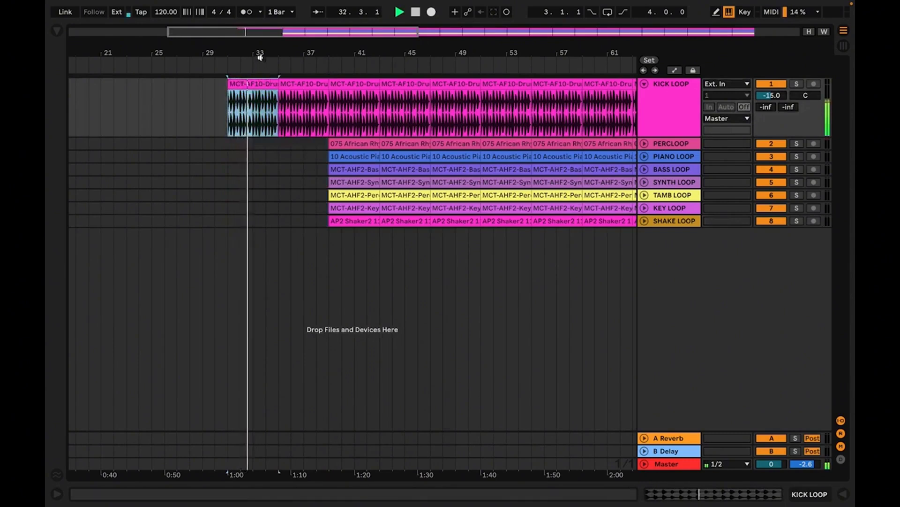
scroll(261, 57, up, 5)
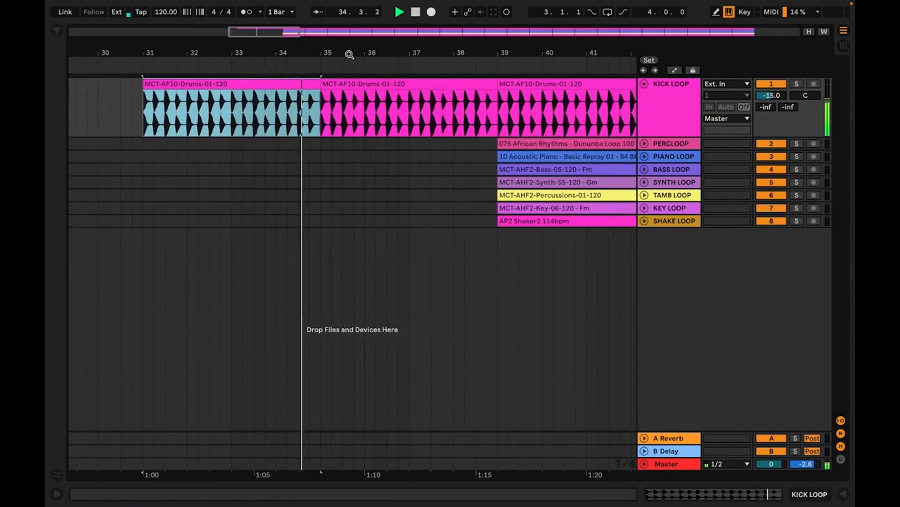
Stop playback and copy the PERCLOOP clip at bar 39 to bar 35 on the same track
click(539, 147)
key(space)
drag(545, 149, 366, 140)
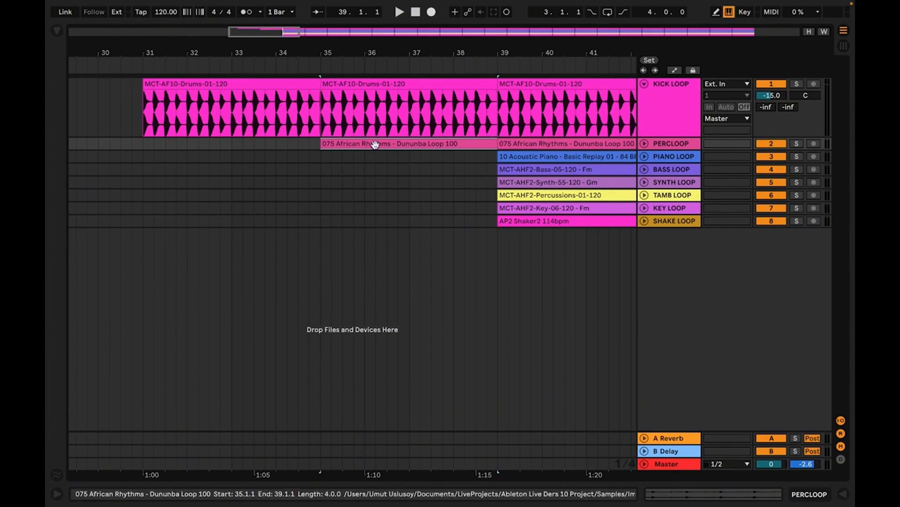
click(376, 144)
Play from bar 31 to hear the percussion enter, unfolding the PERCLOOP track, and stop before bar 39
click(249, 86)
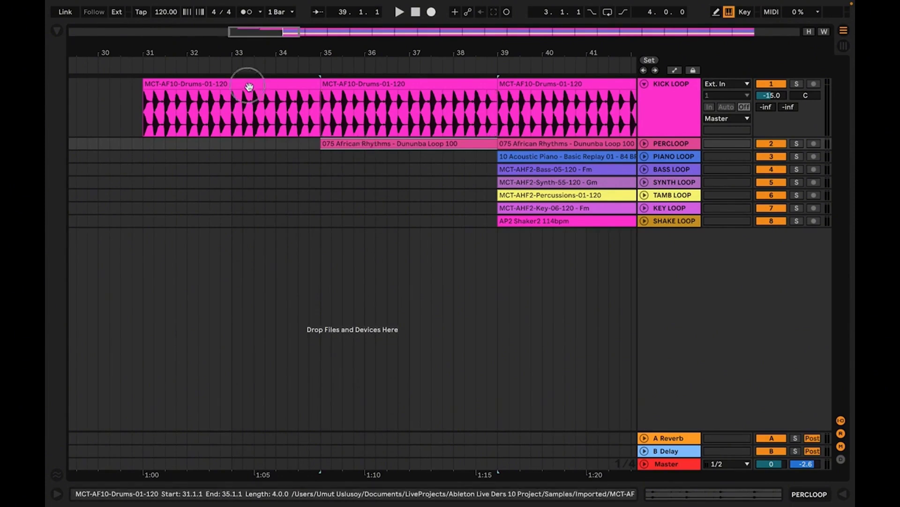
key(space)
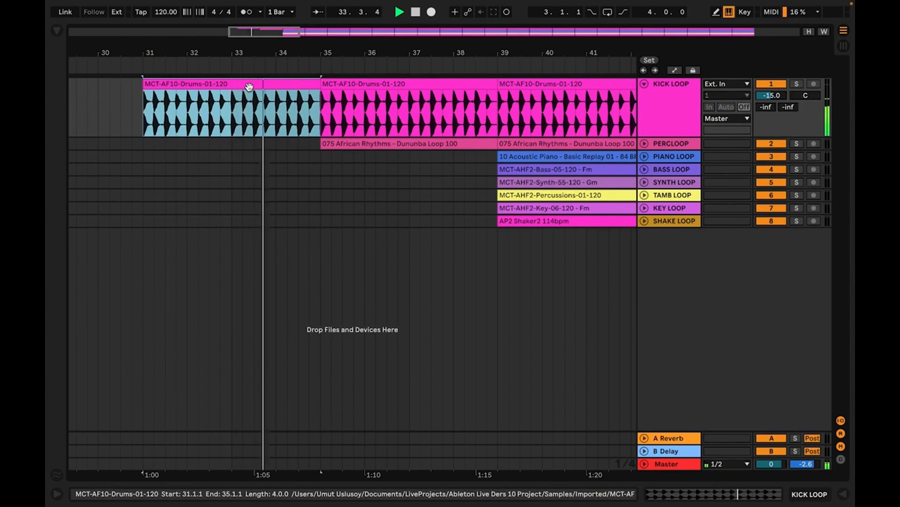
click(644, 144)
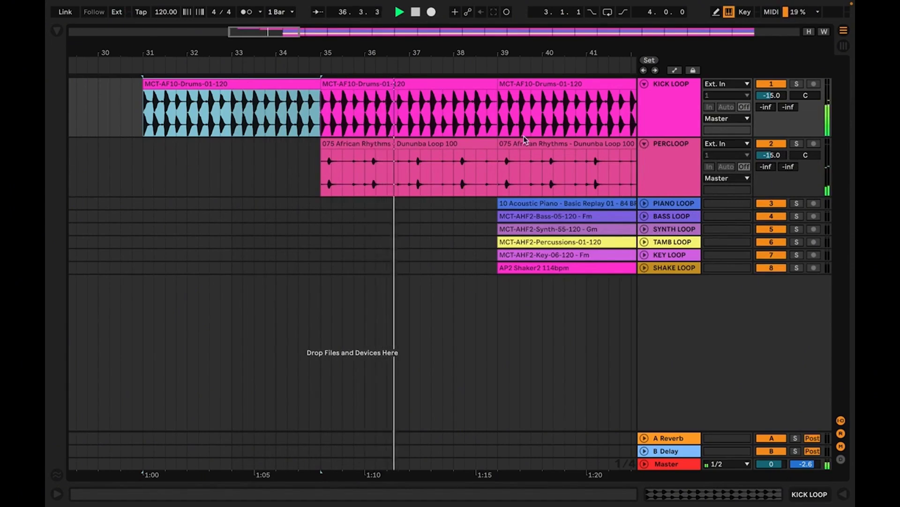
drag(478, 60, 379, 61)
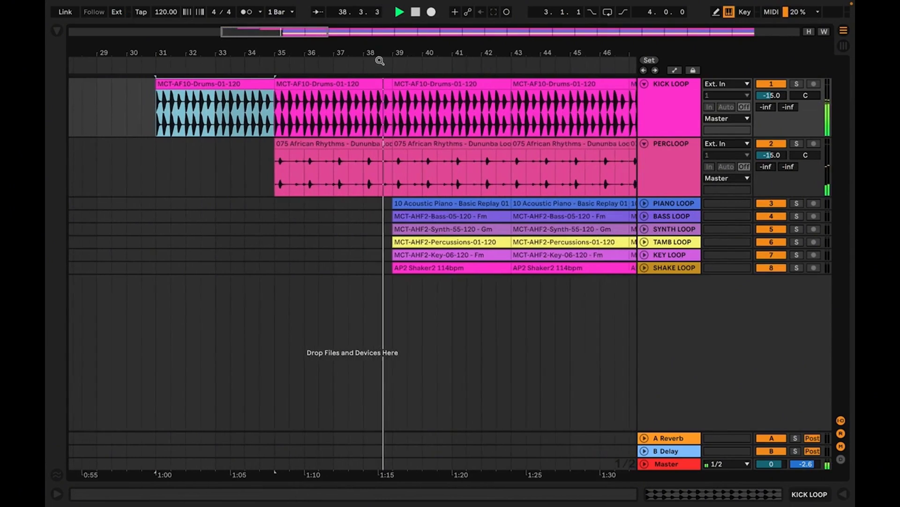
key(space)
Move the BASS LOOP track above PIANO LOOP and delete the clips between bars 39 and 43 from PIANO LOOP to SHAKE LOOP
click(683, 216)
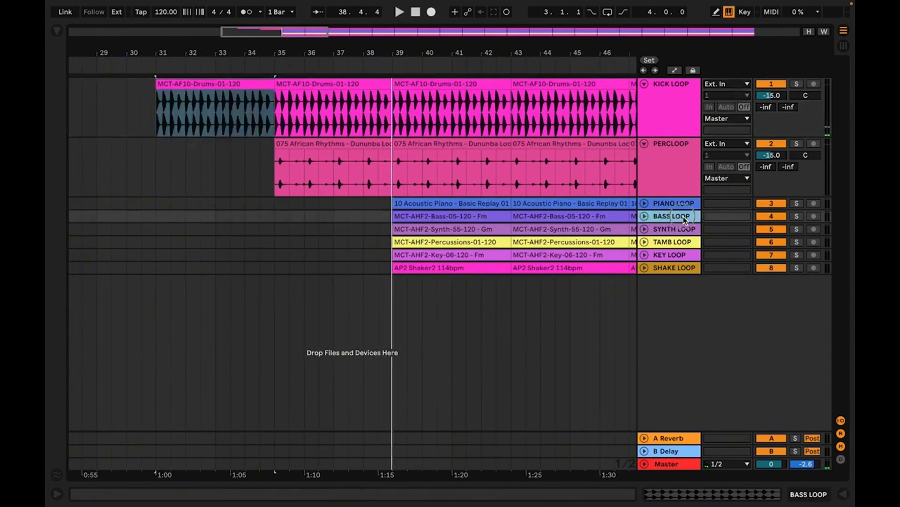
drag(683, 216, 683, 202)
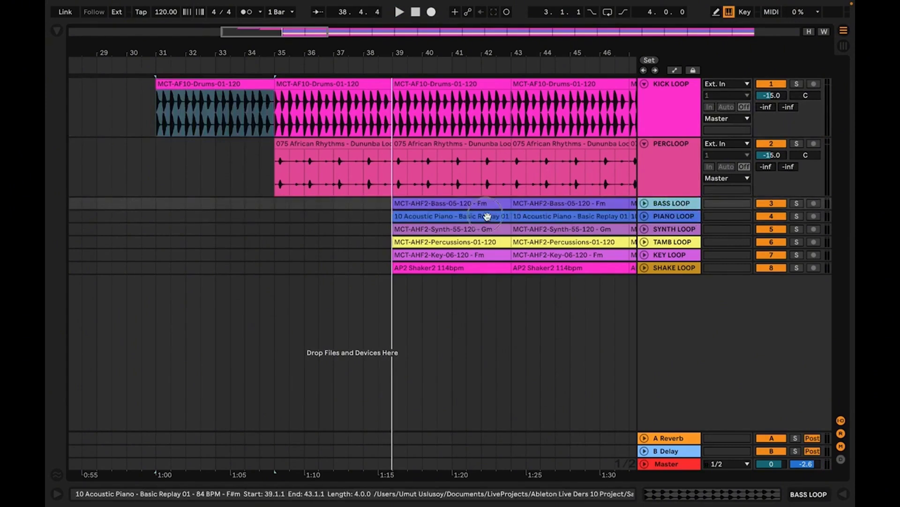
click(488, 216)
click(479, 269)
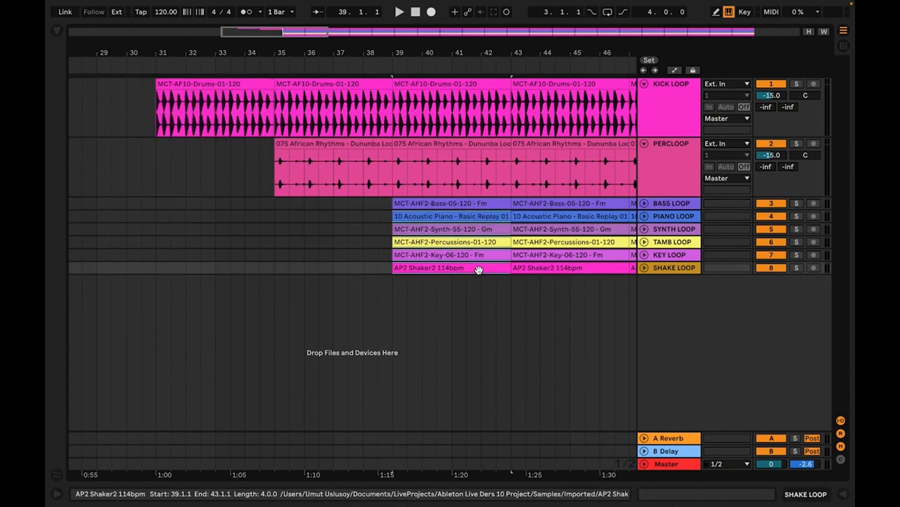
key(Delete)
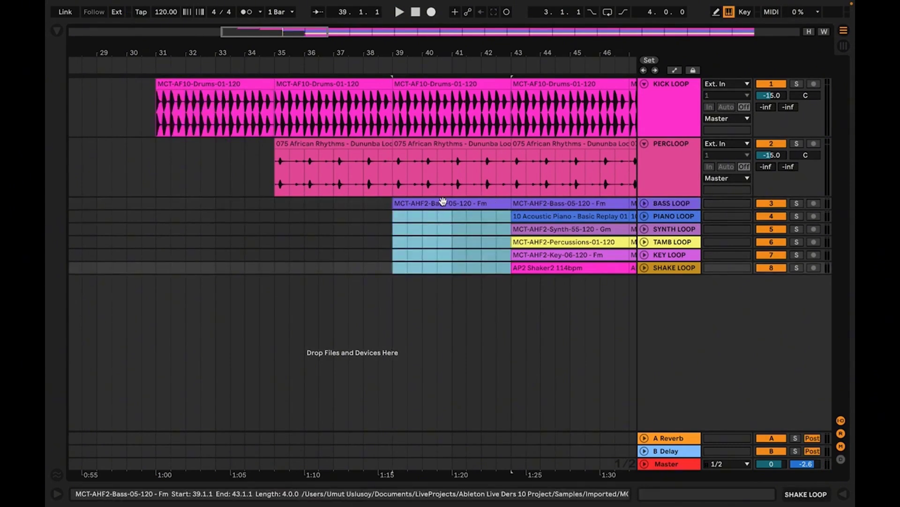
Play from bar 39 to hear the bass enter, unfolding the BASS LOOP track, and stop at bar 43
click(441, 205)
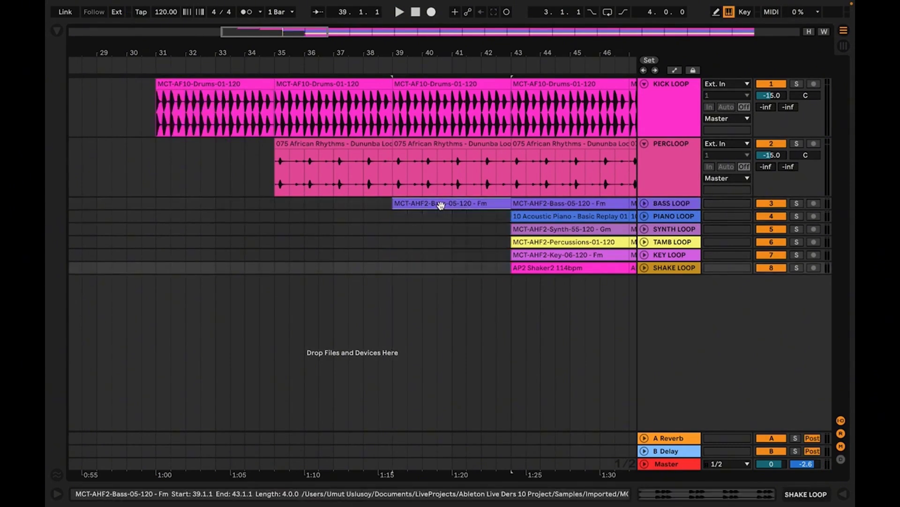
key(space)
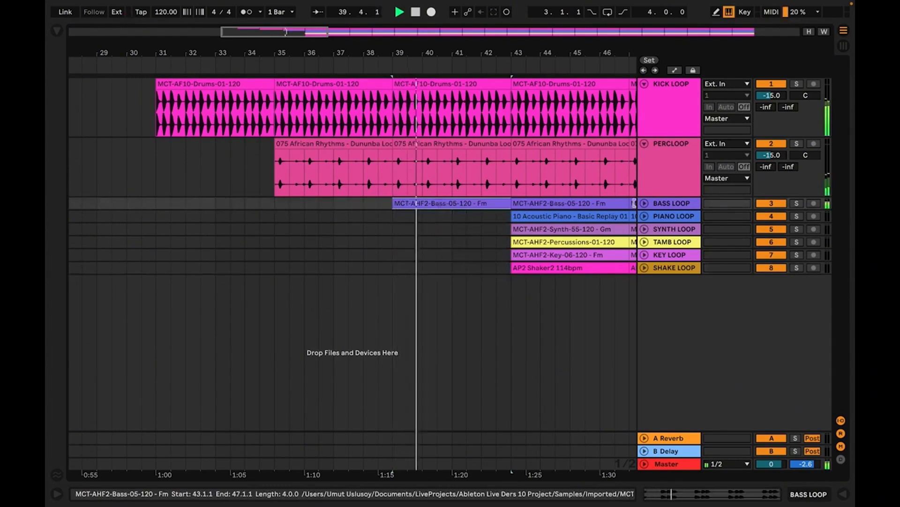
click(645, 204)
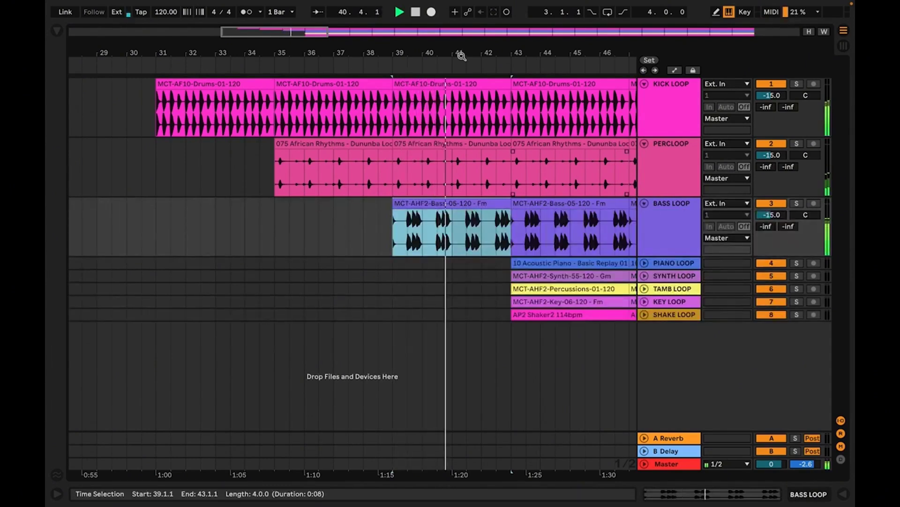
drag(460, 52, 308, 44)
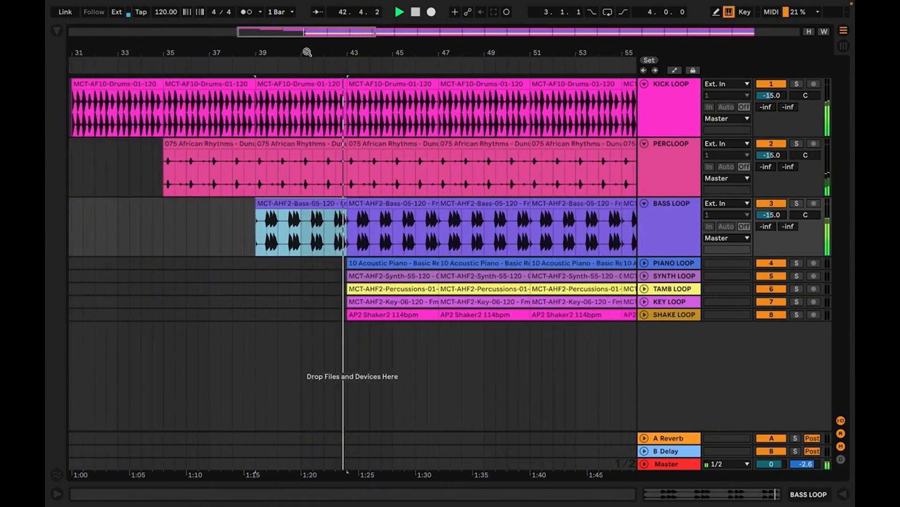
key(space)
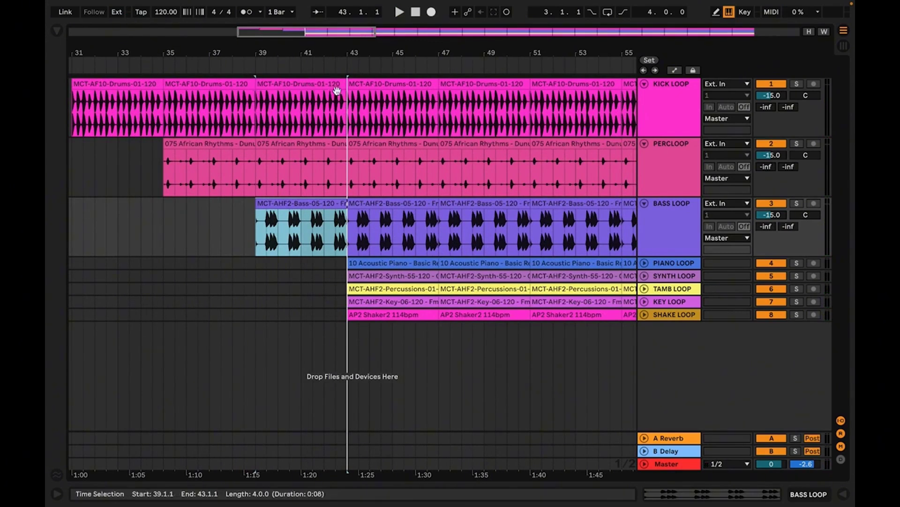
Delete the clips between bars 43 and 47 on the tracks from SYNTH LOOP to SHAKE LOOP
click(395, 264)
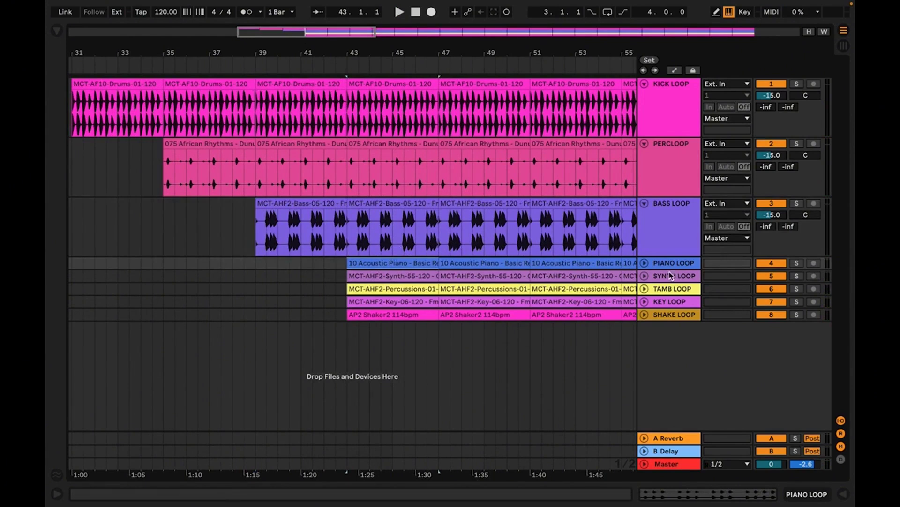
click(403, 278)
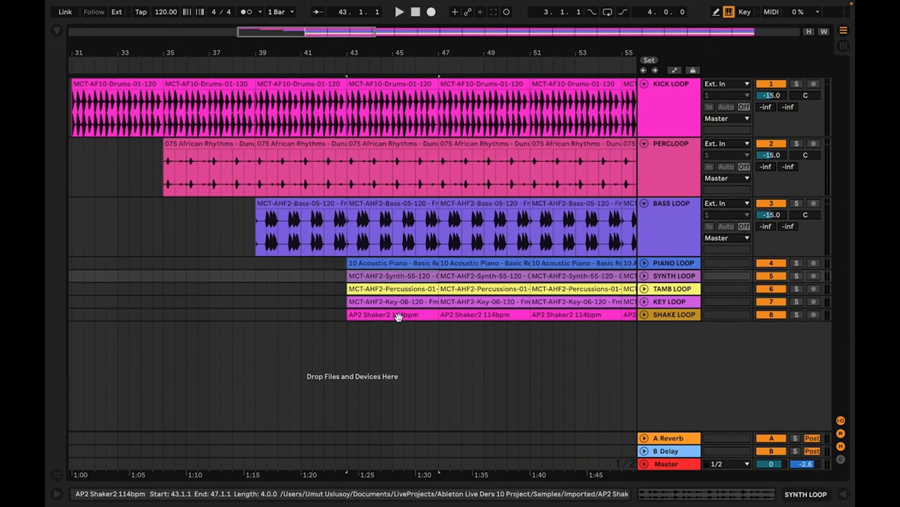
click(398, 315)
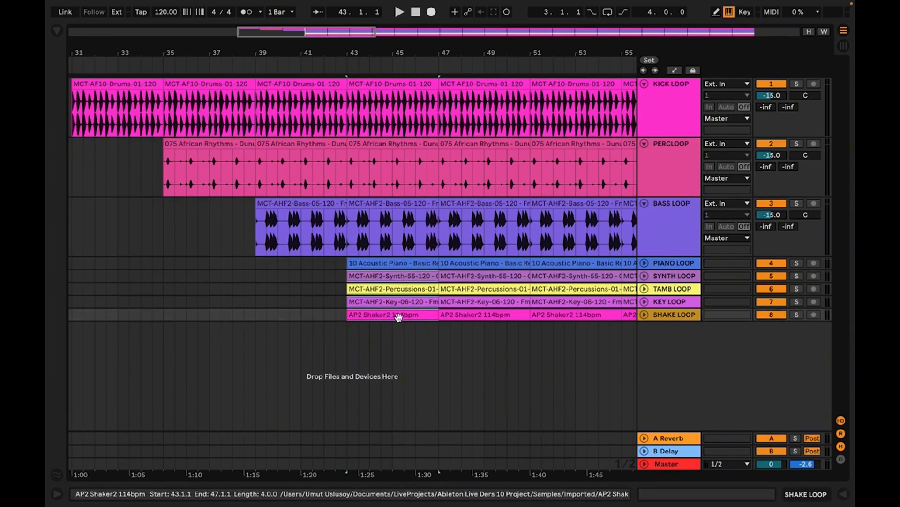
key(Delete)
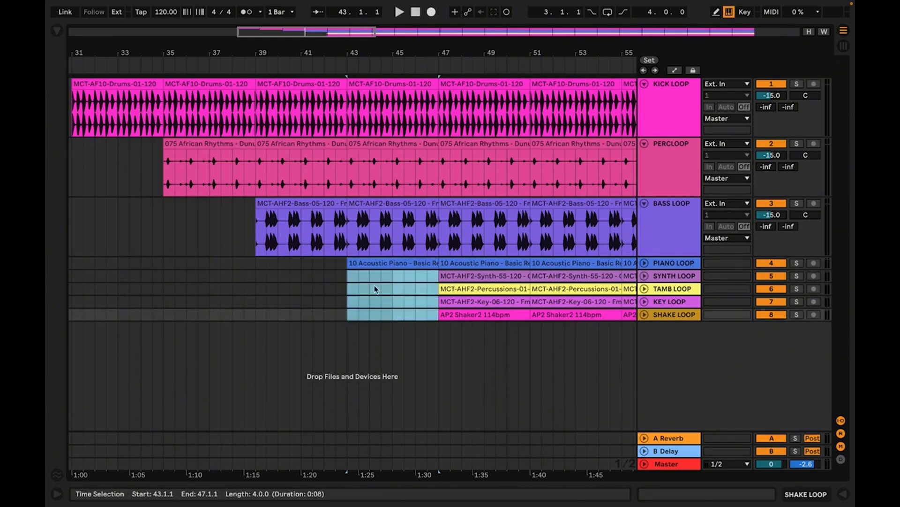
Play from bar 43 to hear the piano enter, stop at bar 47, and fold all the tracks
click(377, 266)
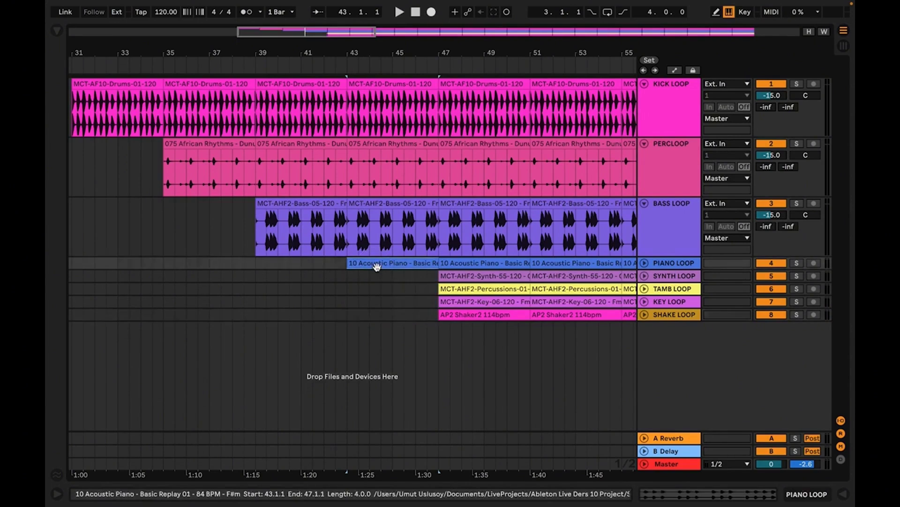
key(space)
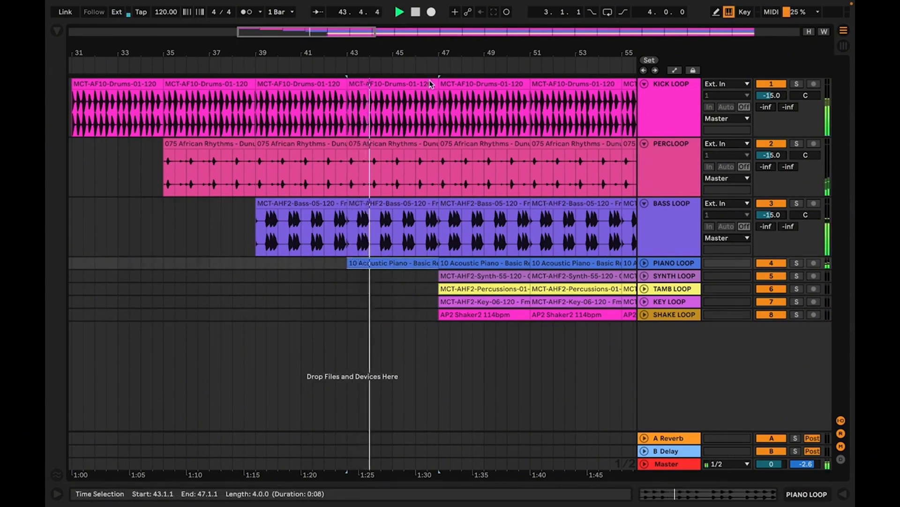
drag(416, 53, 416, 31)
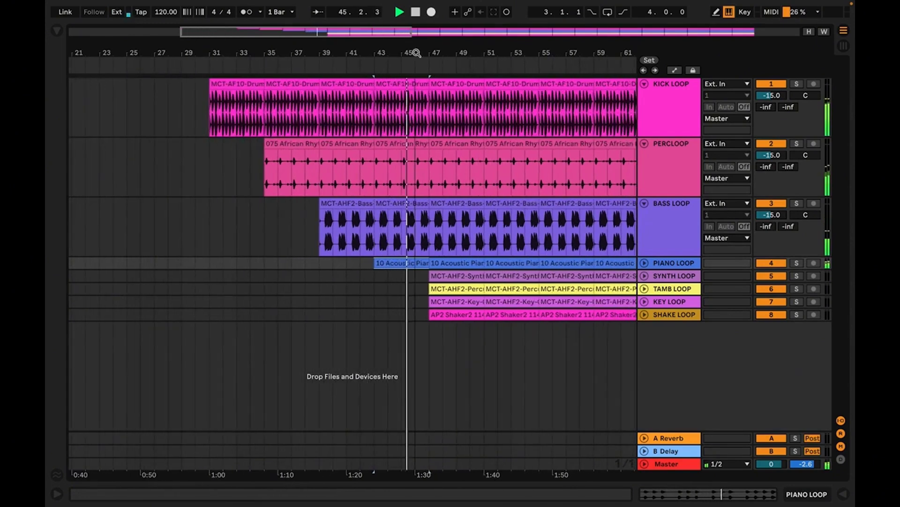
key(space)
alt+click(645, 83)
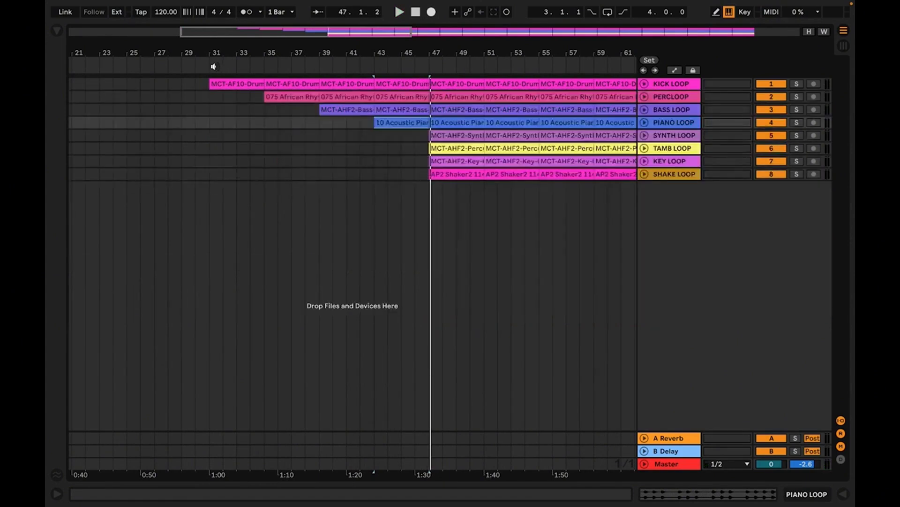
Add a locator named INTRO at bar 31, where the first KICK LOOP clip starts
right_click(210, 64)
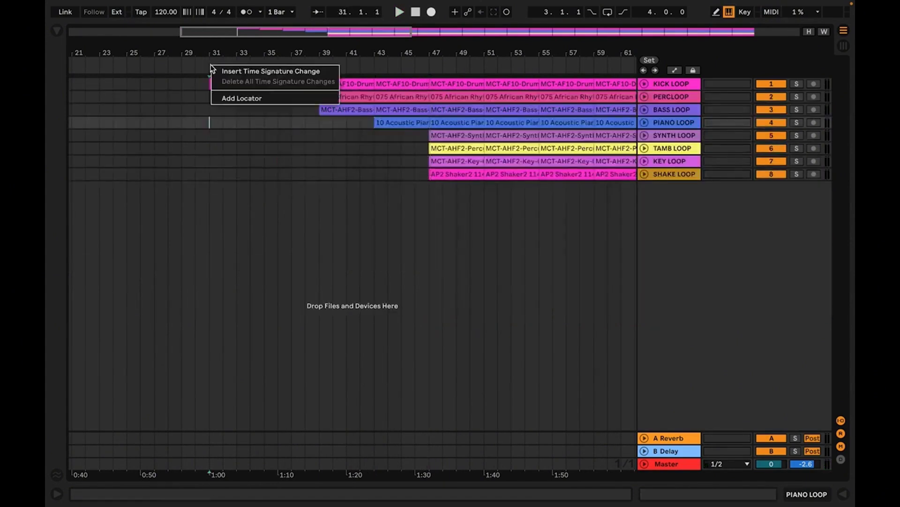
click(235, 100)
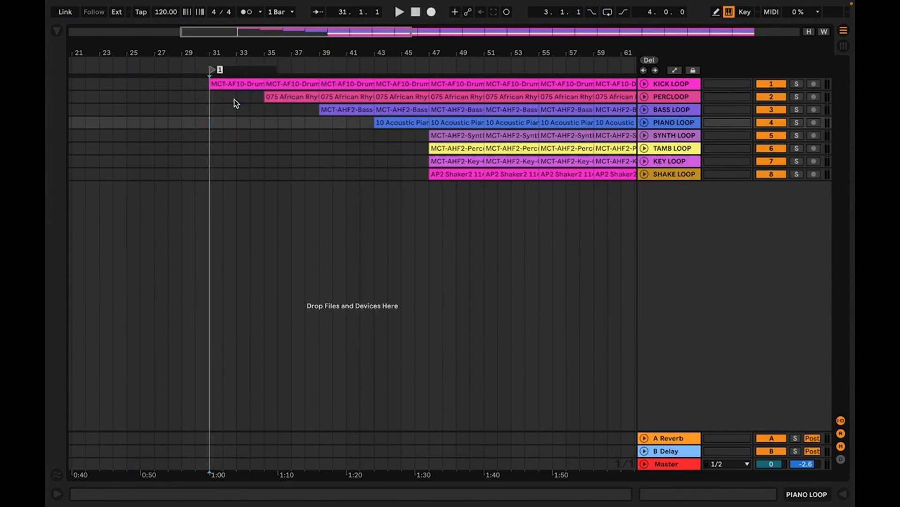
text(INTRO)
key(Return)
Count through the four KICK LOOP clips of the intro and add a locator named A at bar 47
scroll(370, 71, right, 4)
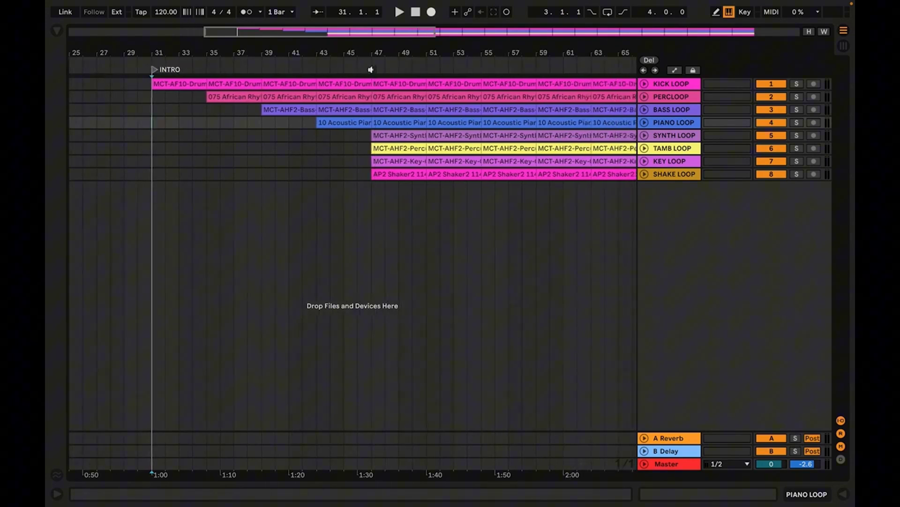
click(180, 86)
click(218, 86)
click(279, 86)
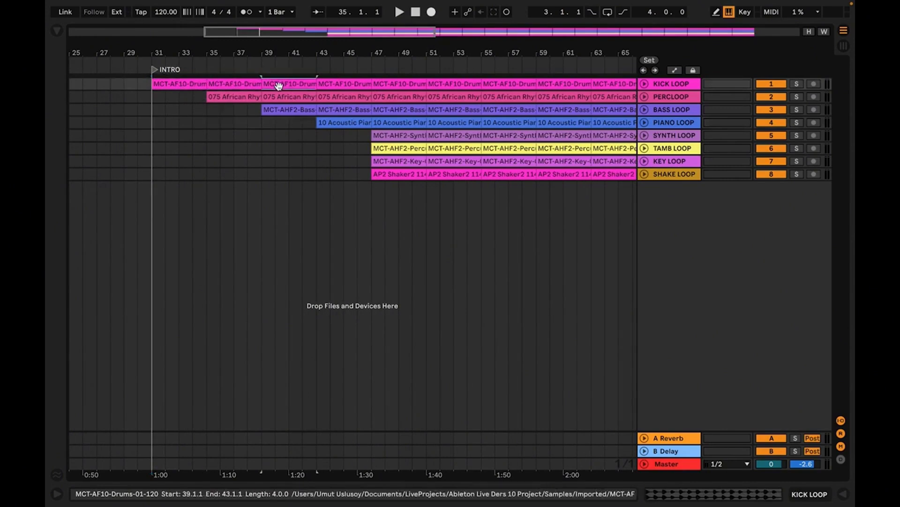
click(329, 86)
right_click(373, 66)
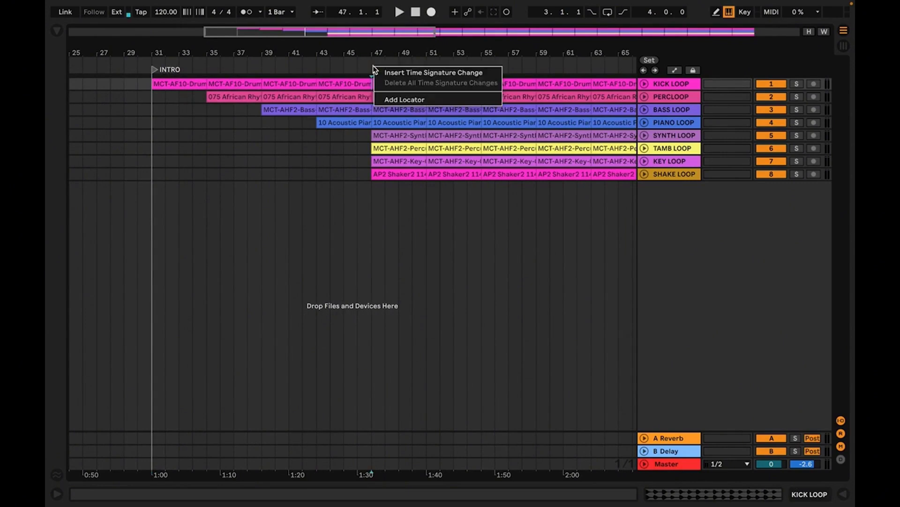
click(399, 100)
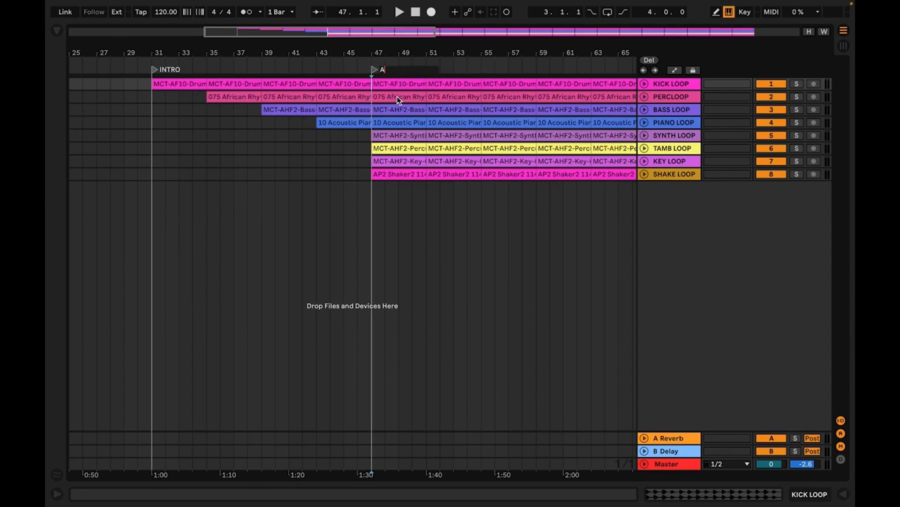
key(Return)
Reorder the tracks by moving SHAKE LOOP above TAMB LOOP and KEY LOOP directly below PIANO LOOP
drag(395, 51, 252, 49)
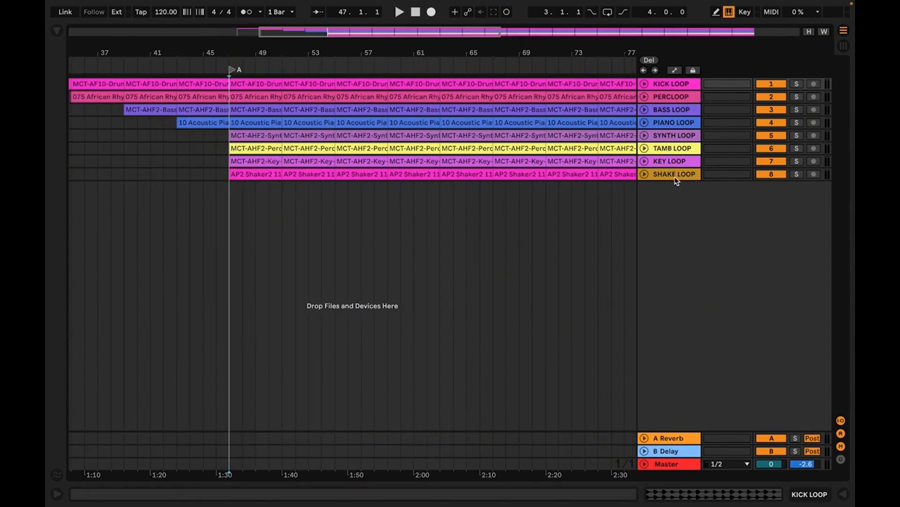
drag(675, 177, 675, 149)
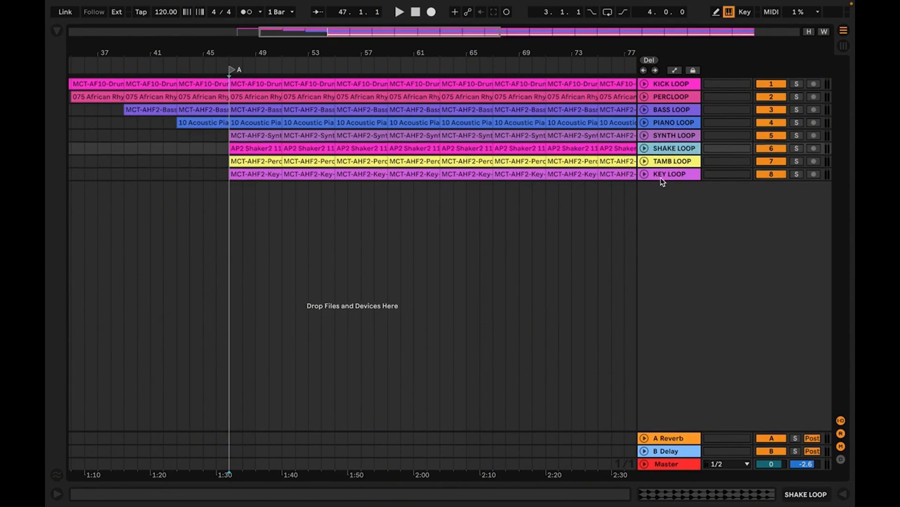
drag(663, 173, 663, 135)
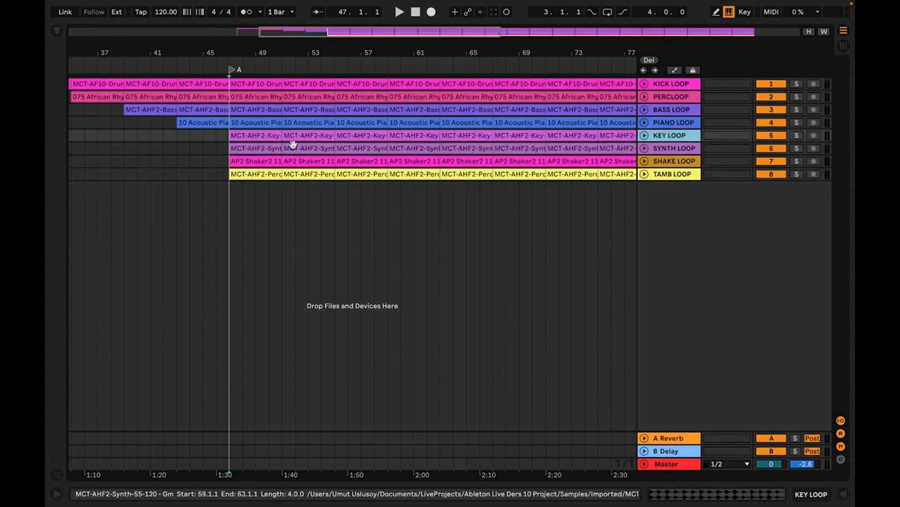
Delete the clips between bars 47 and 51 from SYNTH LOOP to TAMB LOOP, and play from bar 47 to hear the key loop enter
click(258, 149)
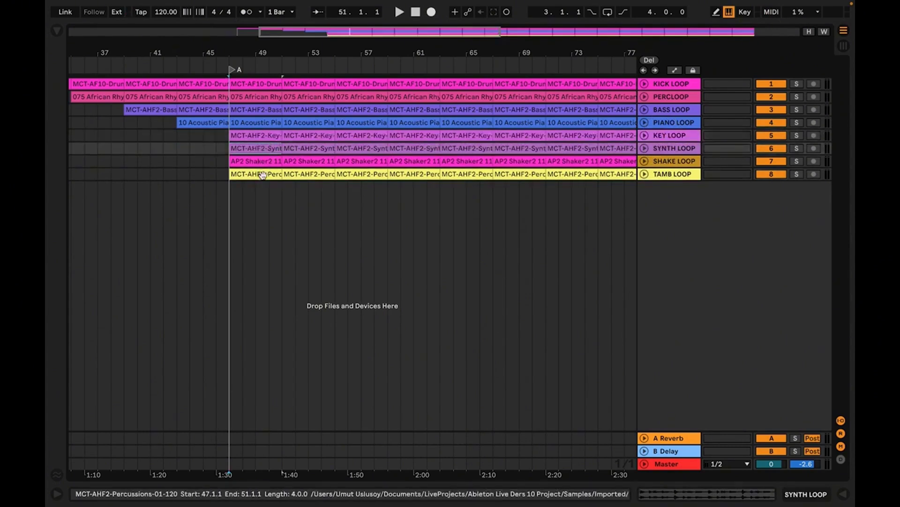
click(263, 175)
key(Delete)
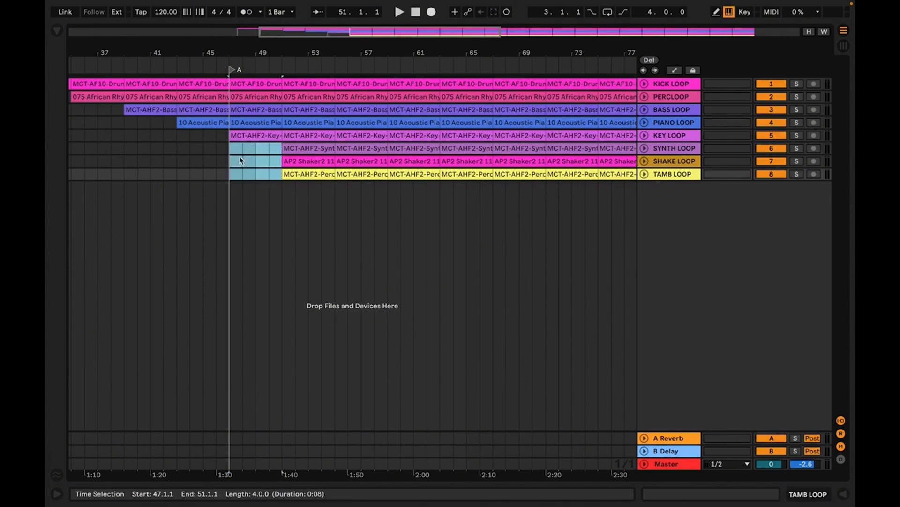
click(233, 151)
key(space)
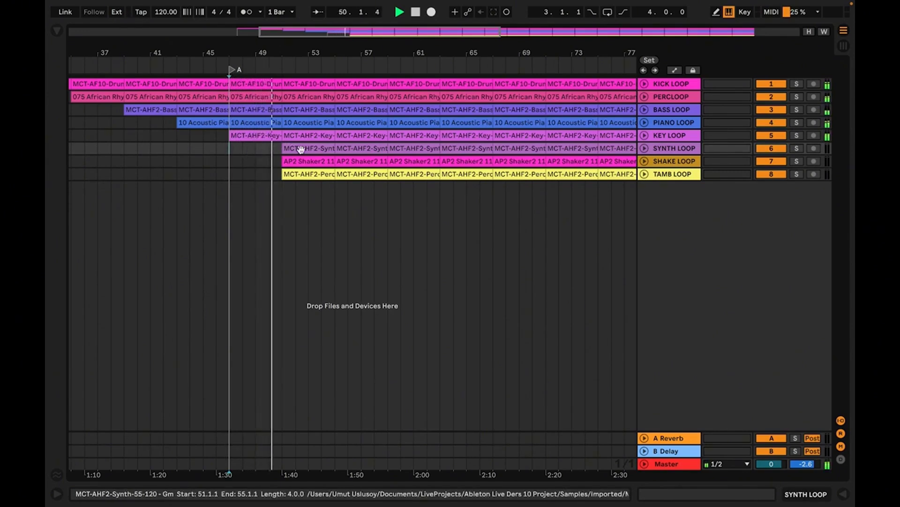
Stop playback and delete the clips between bars 51 and 55 from SYNTH LOOP to TAMB LOOP
key(space)
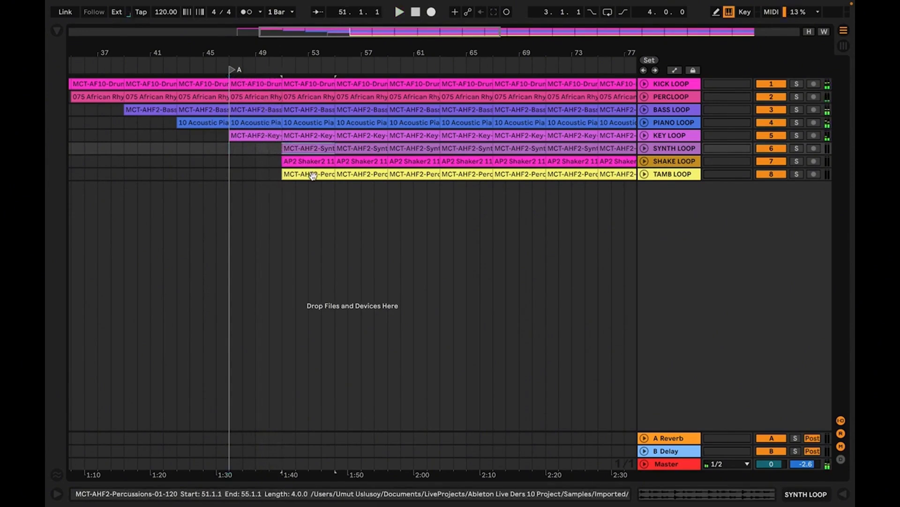
click(311, 175)
drag(309, 177, 280, 146)
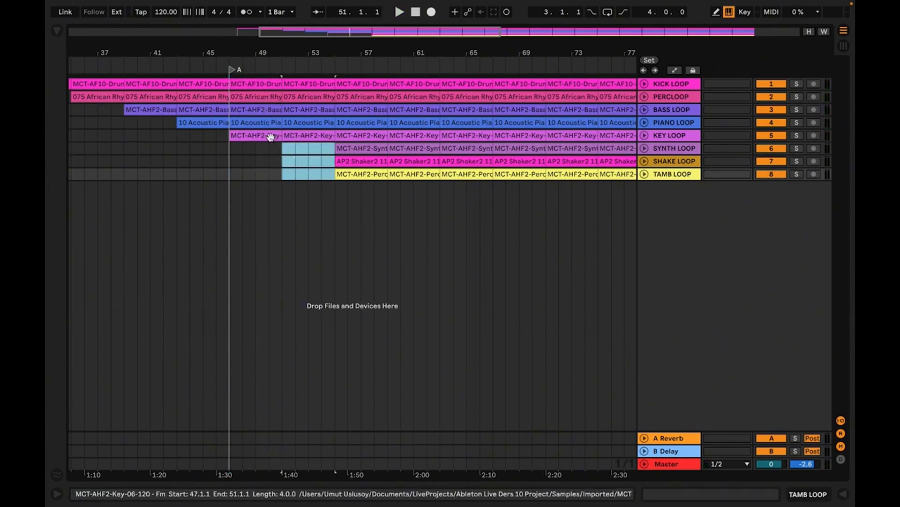
Play section A from bar 47, move the SHAKE LOOP track above SYNTH LOOP while listening, and stop playback
click(271, 137)
key(space)
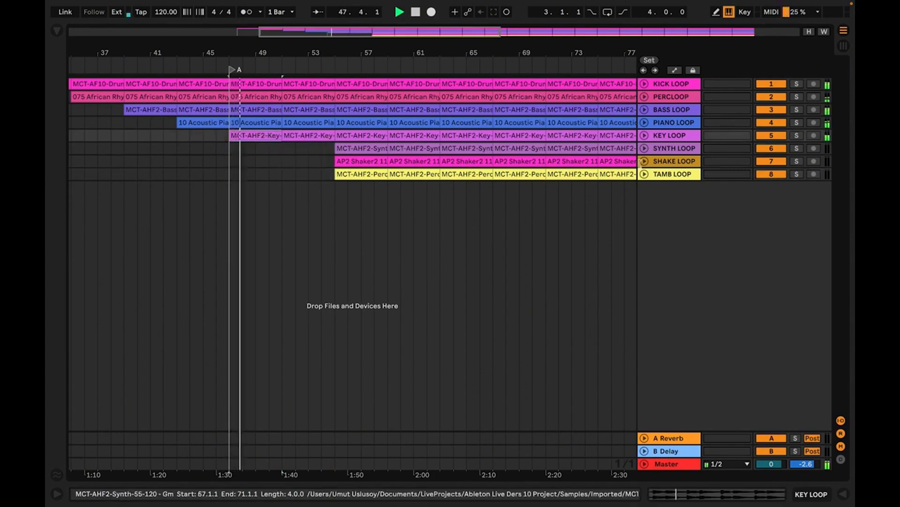
drag(669, 164, 667, 147)
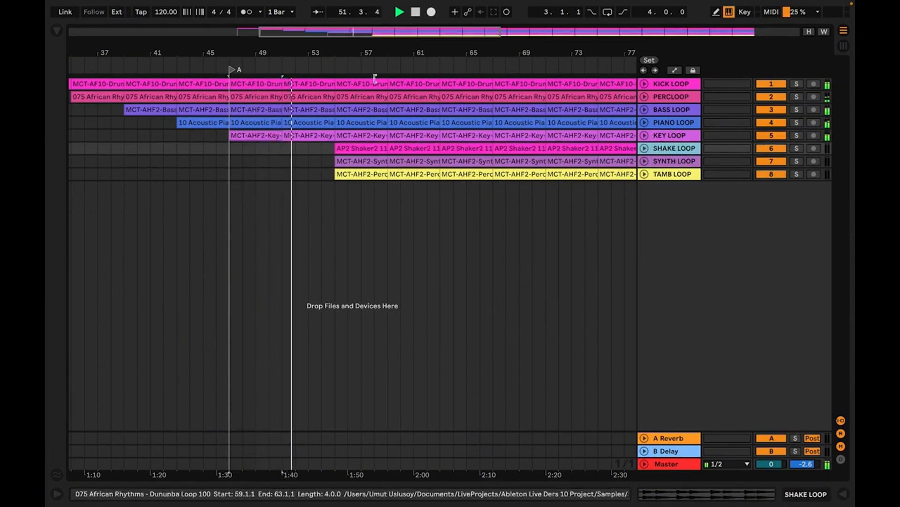
drag(345, 50, 345, 62)
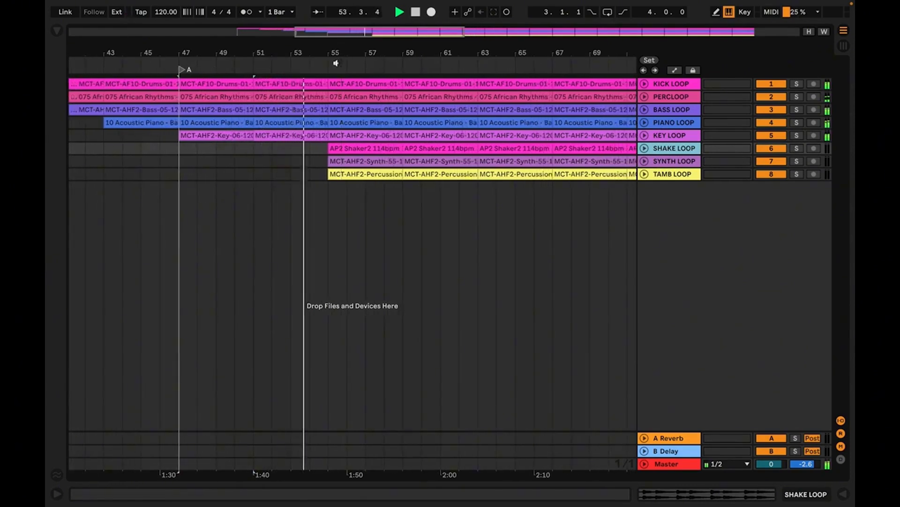
click(348, 84)
key(space)
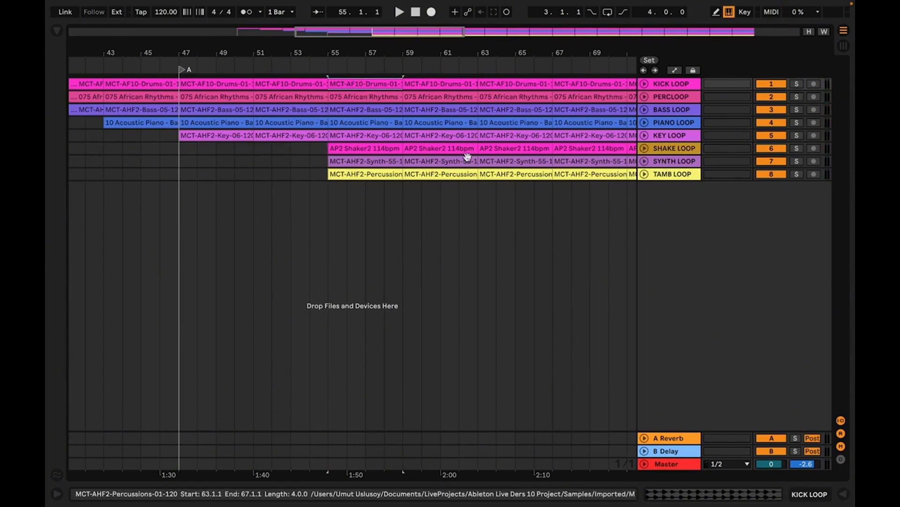
Delete the SYNTH LOOP and TAMB LOOP clips between bars 55 and 59, and select the SHAKE LOOP clip at bar 55
click(381, 165)
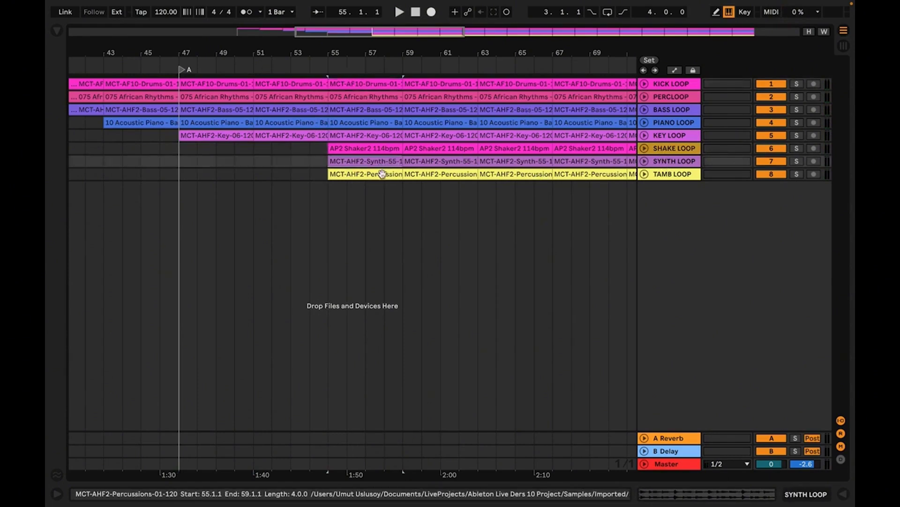
click(381, 176)
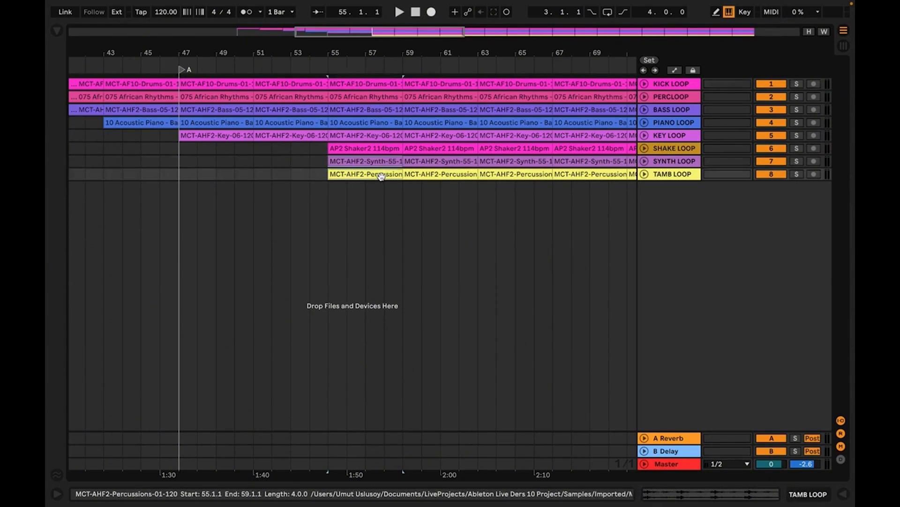
key(Delete)
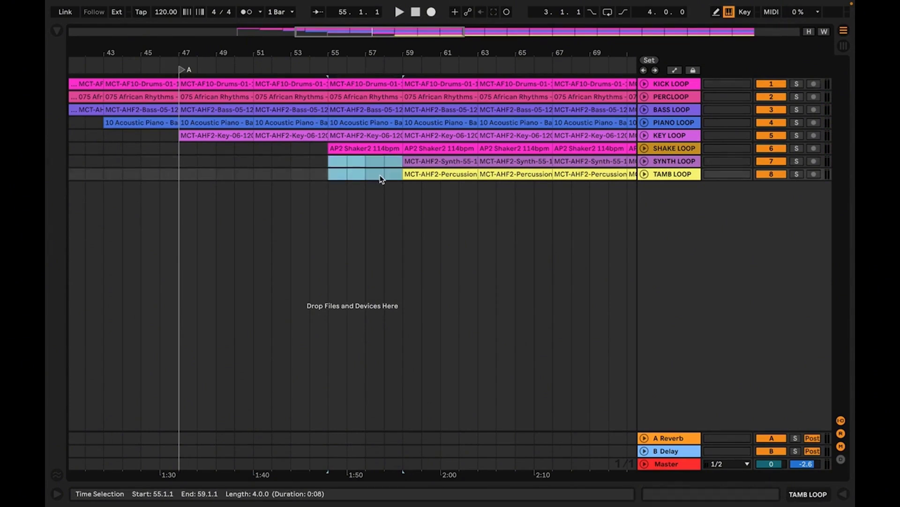
click(367, 149)
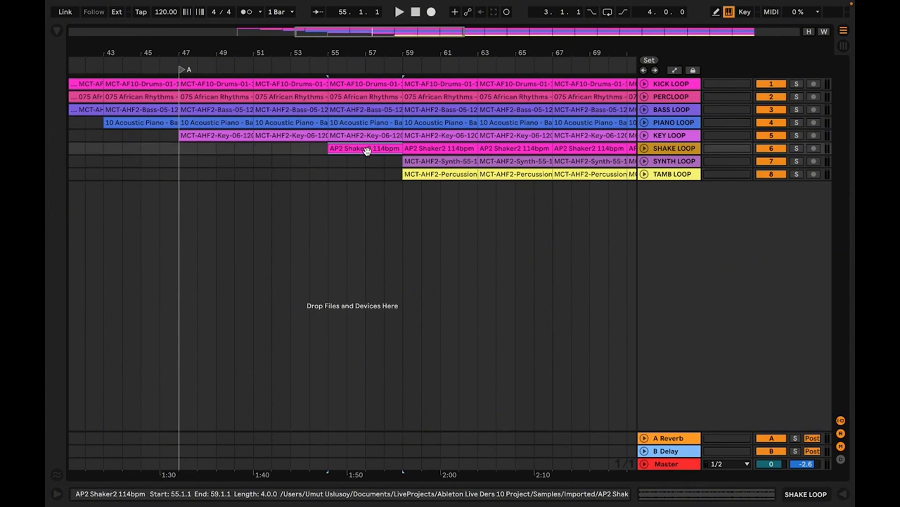
Play from bar 55 to hear the shaker enter, stop, and delete the SYNTH LOOP and TAMB LOOP clips between bars 59 and 63
key(space)
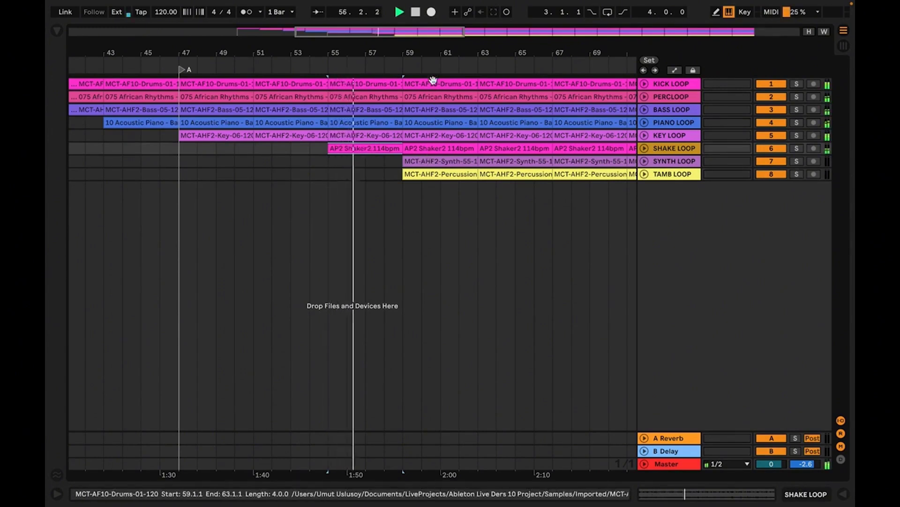
drag(428, 49, 342, 55)
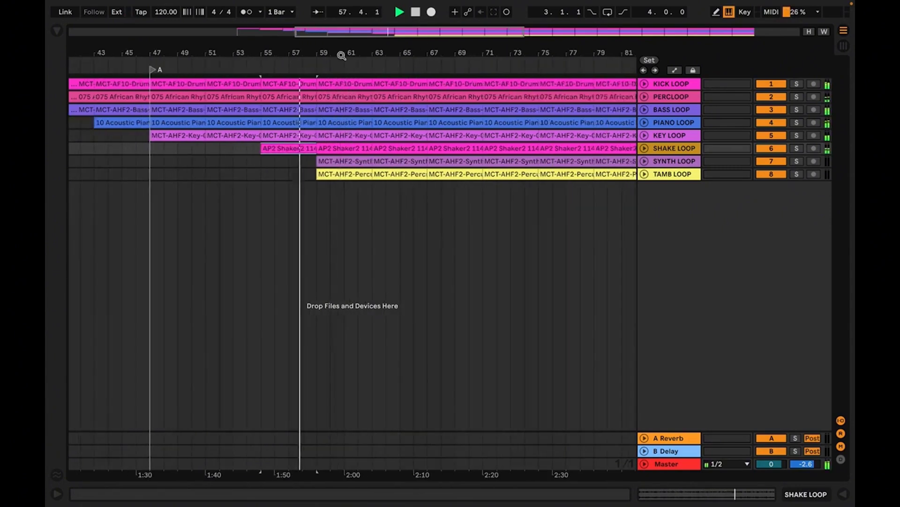
click(344, 169)
key(space)
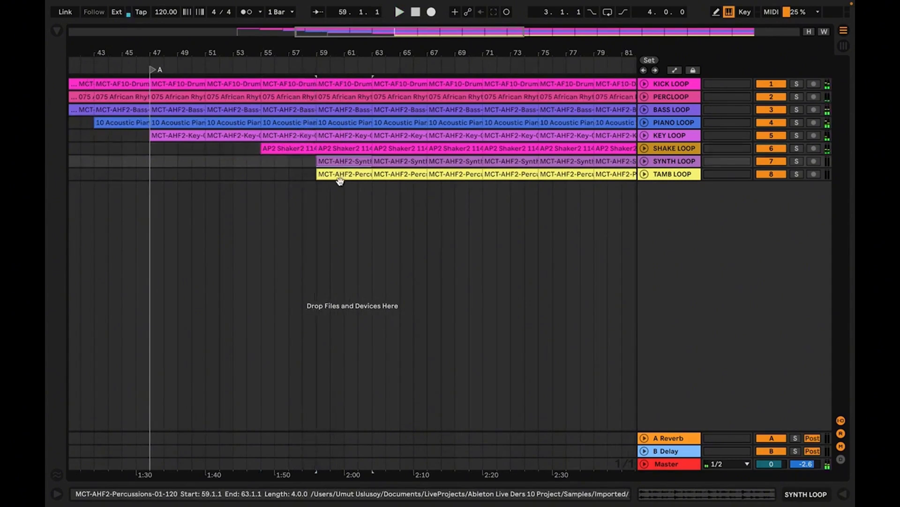
shift+click(342, 176)
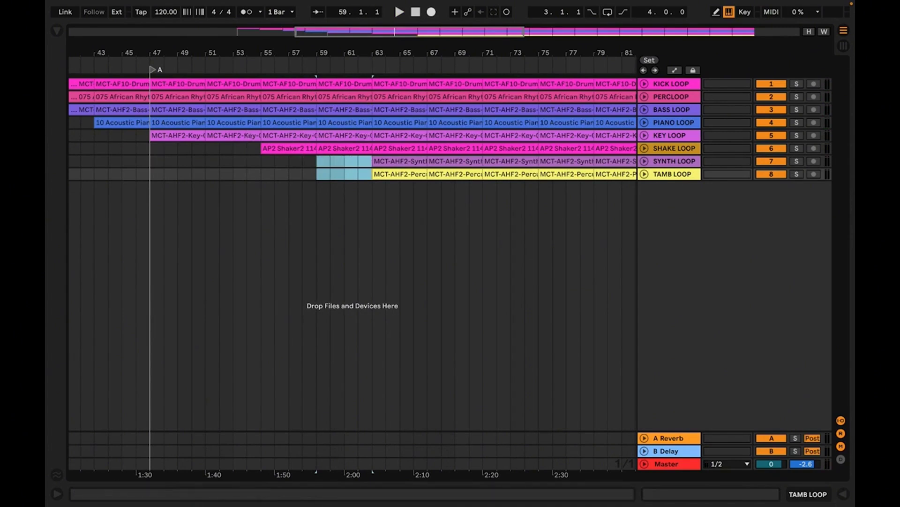
Play the arrangement from the SHAKE LOOP clip at bar 59 and stop at bar 63
drag(343, 52, 343, 42)
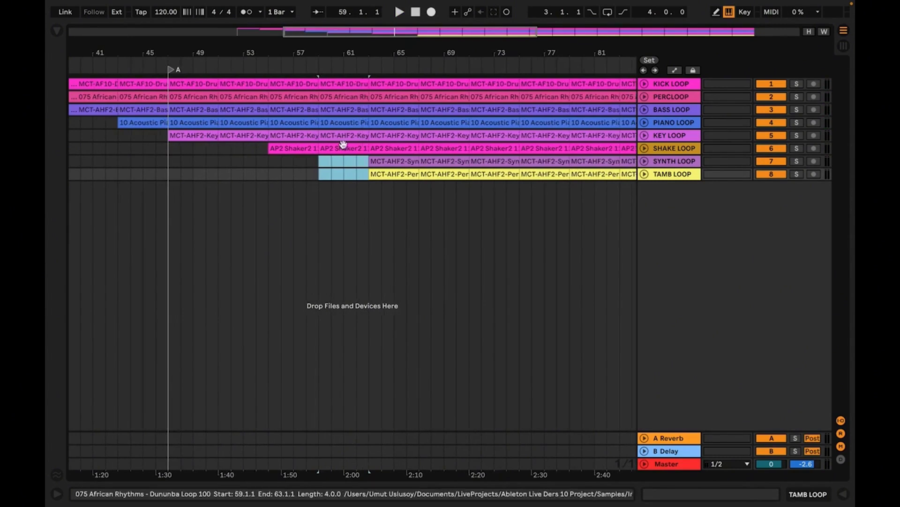
click(335, 149)
key(space)
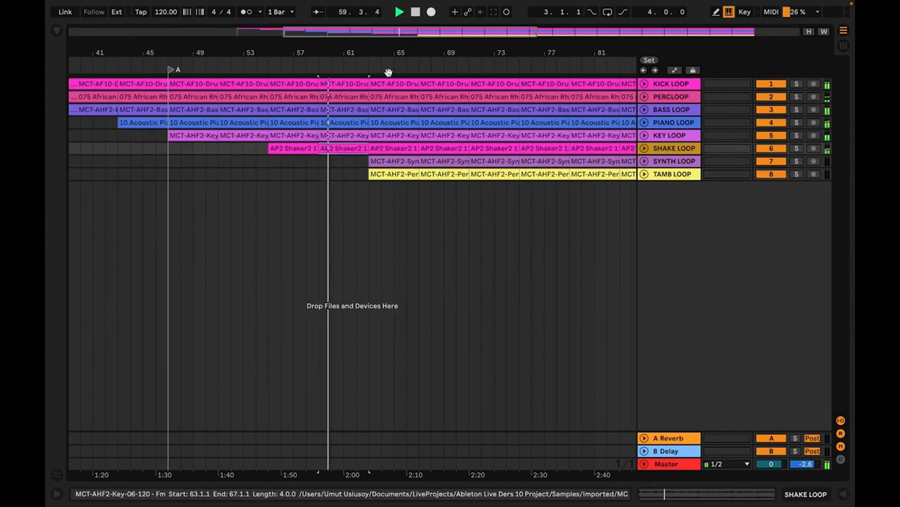
drag(372, 55, 372, 67)
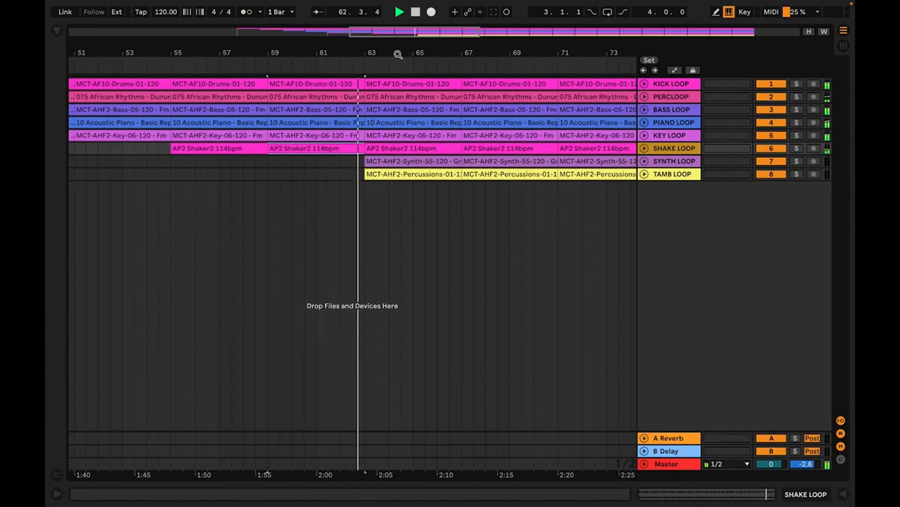
key(space)
drag(398, 55, 380, 55)
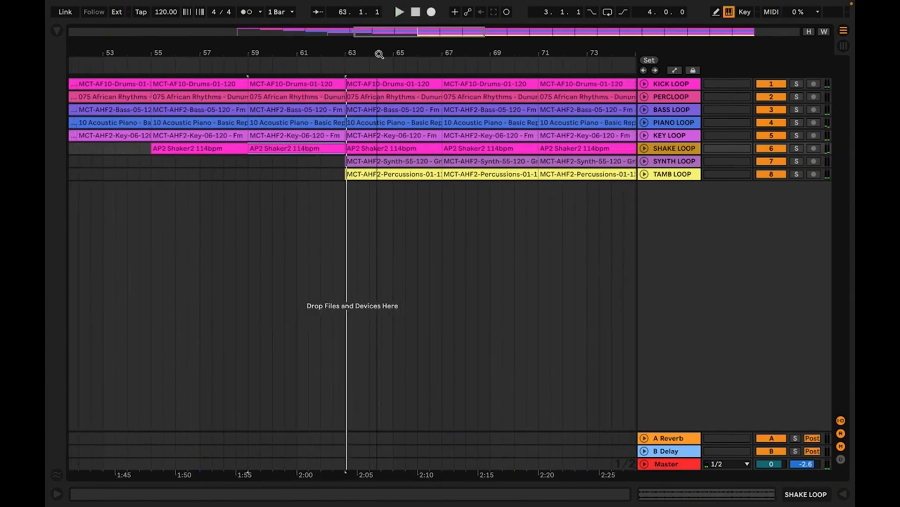
Delete the KICK LOOP, PIANO LOOP, SYNTH LOOP and TAMB LOOP clips between bars 63 and 67
click(384, 84)
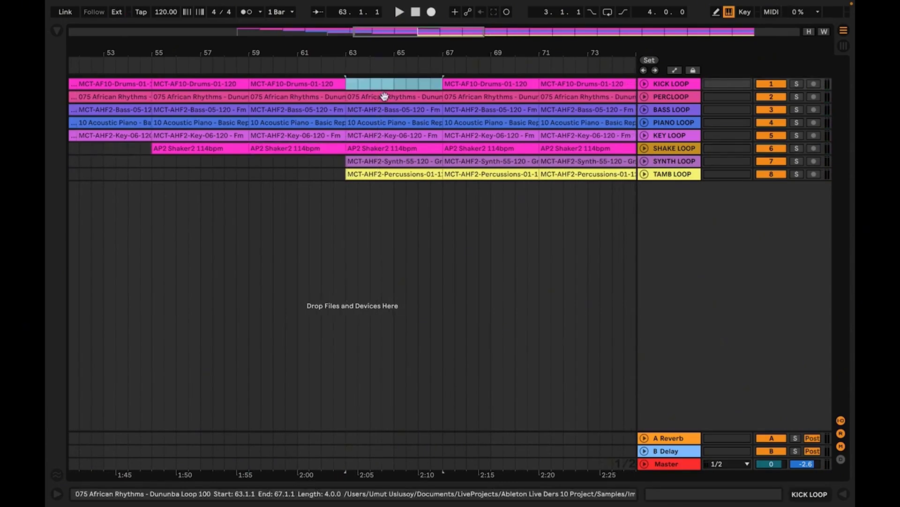
key(Delete)
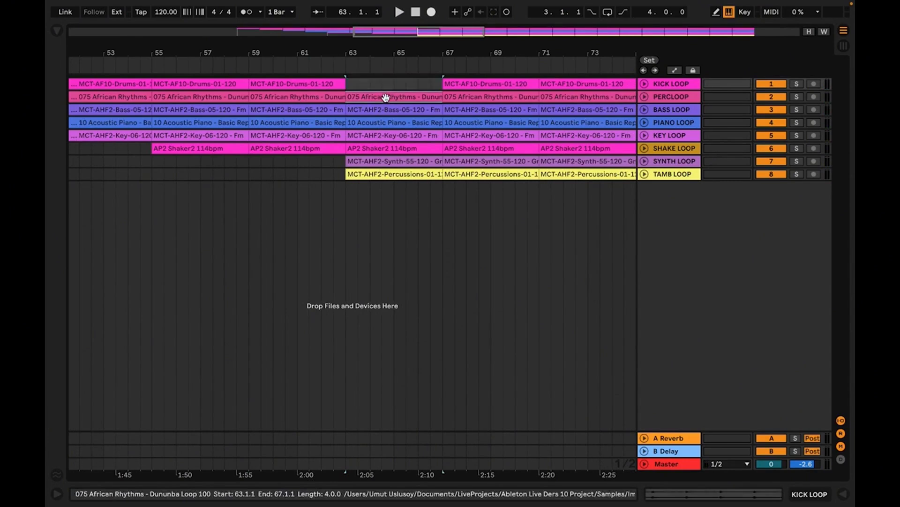
click(385, 97)
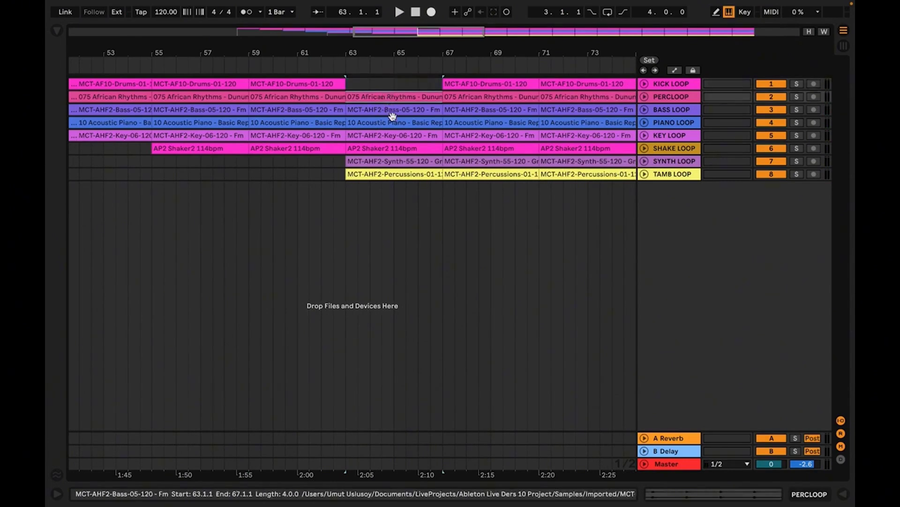
click(395, 123)
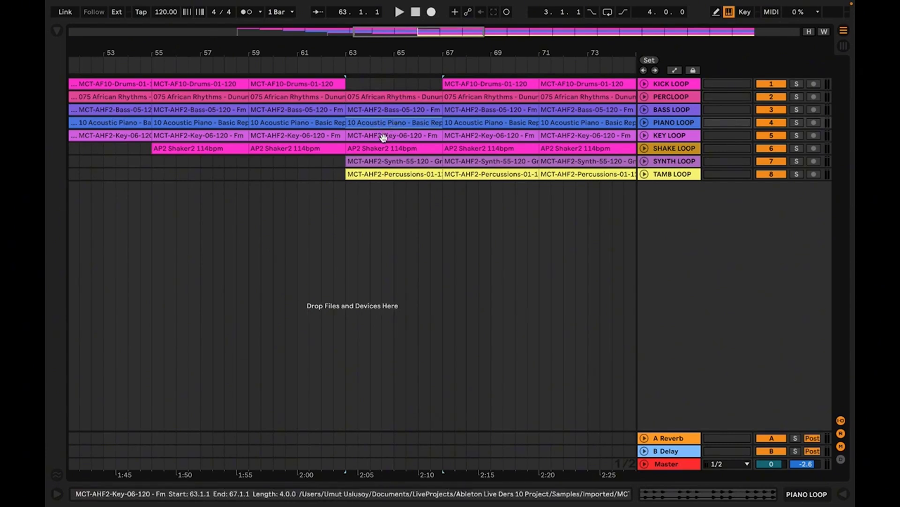
key(Delete)
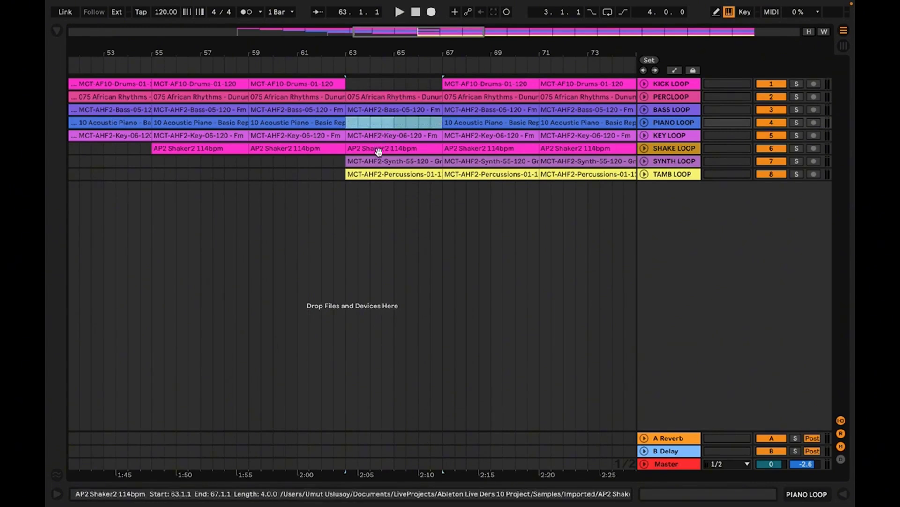
click(391, 162)
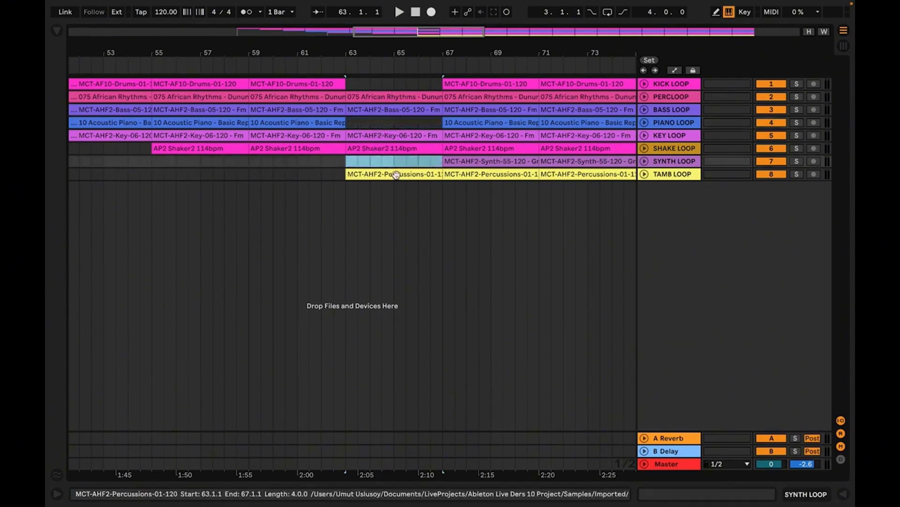
key(Delete)
click(397, 174)
key(Delete)
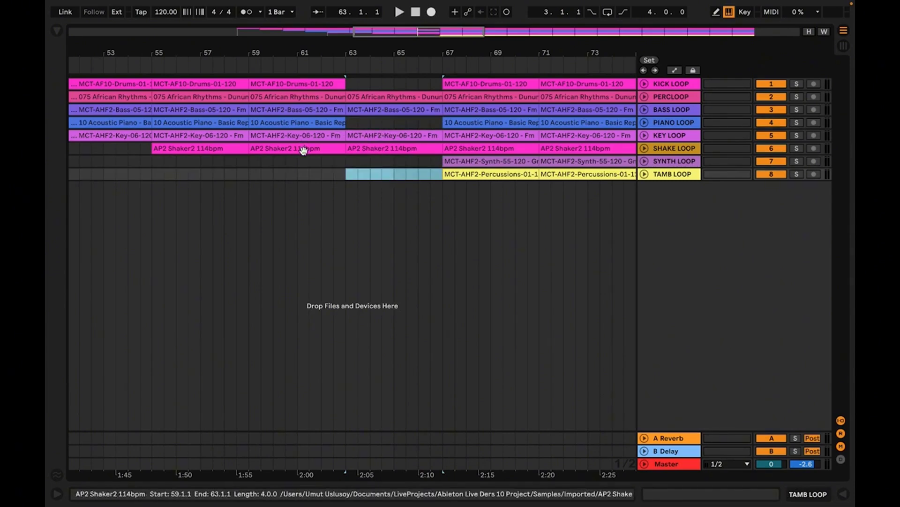
Add a locator named BREAK at bar 63
right_click(345, 62)
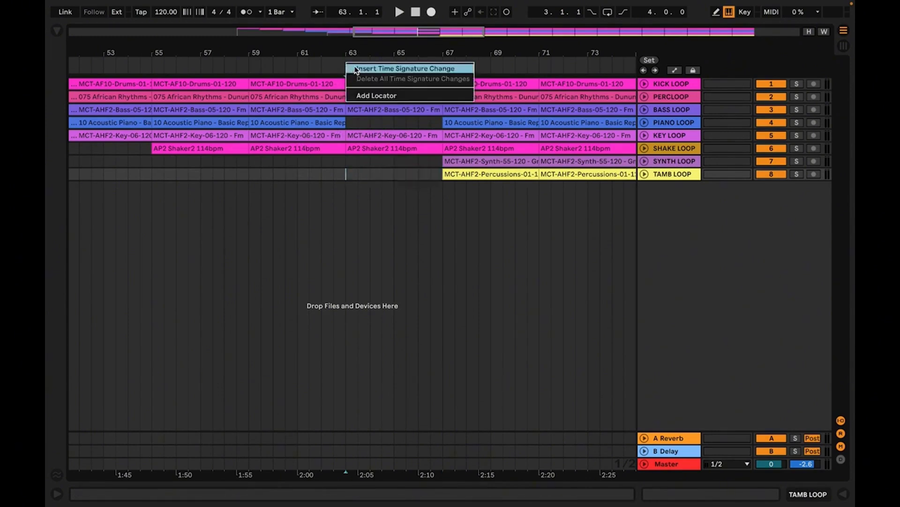
click(377, 96)
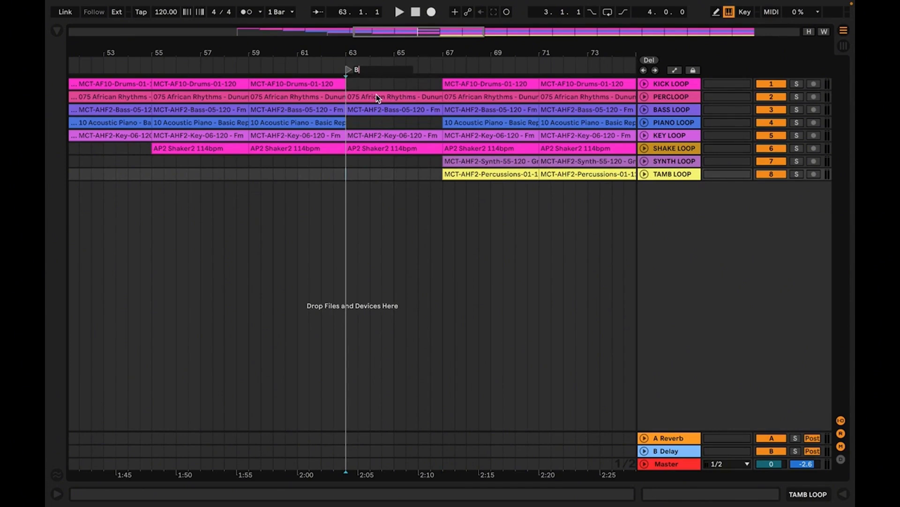
key(Return)
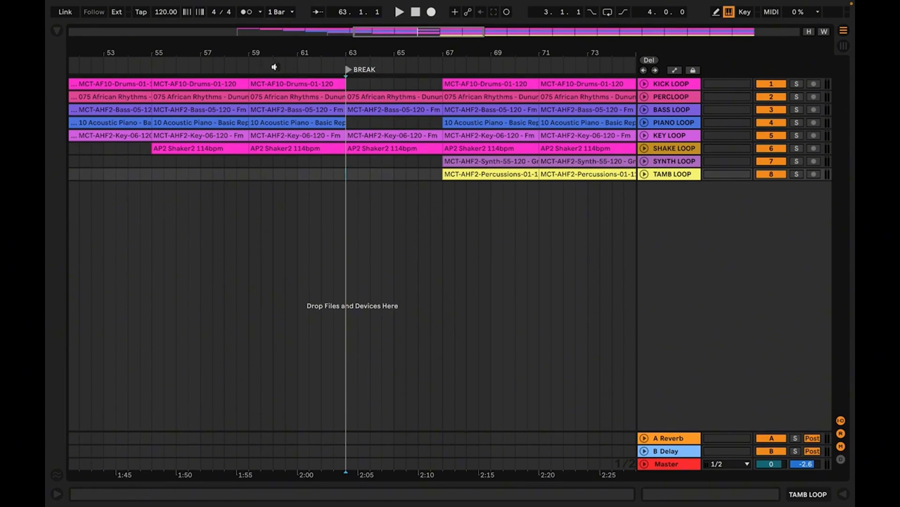
Play from shortly before the BREAK locator through the break and stop at bar 67
click(275, 67)
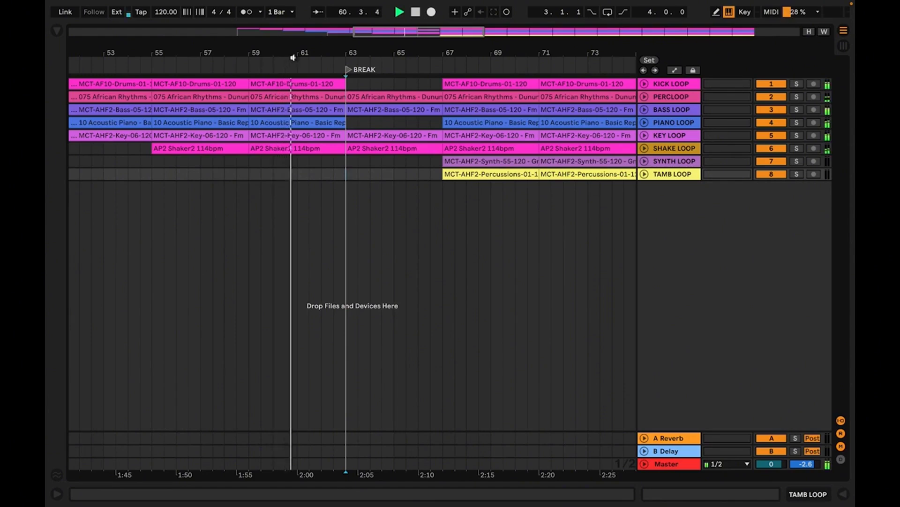
drag(301, 52, 305, 54)
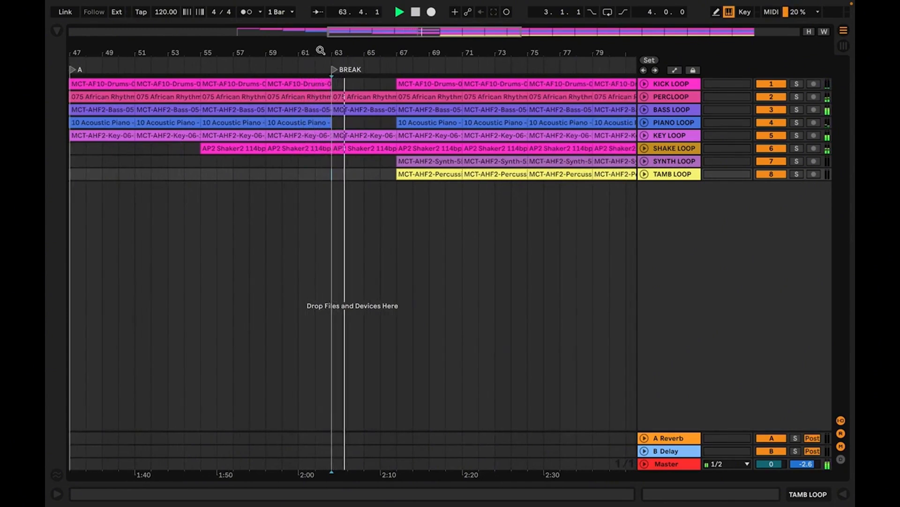
drag(325, 50, 300, 44)
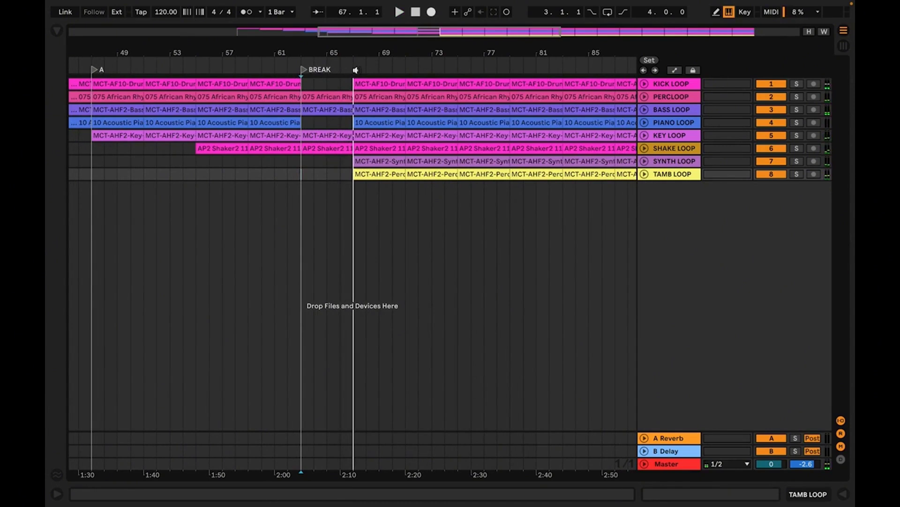
Add a locator named B at bar 67, where the break ends
right_click(356, 70)
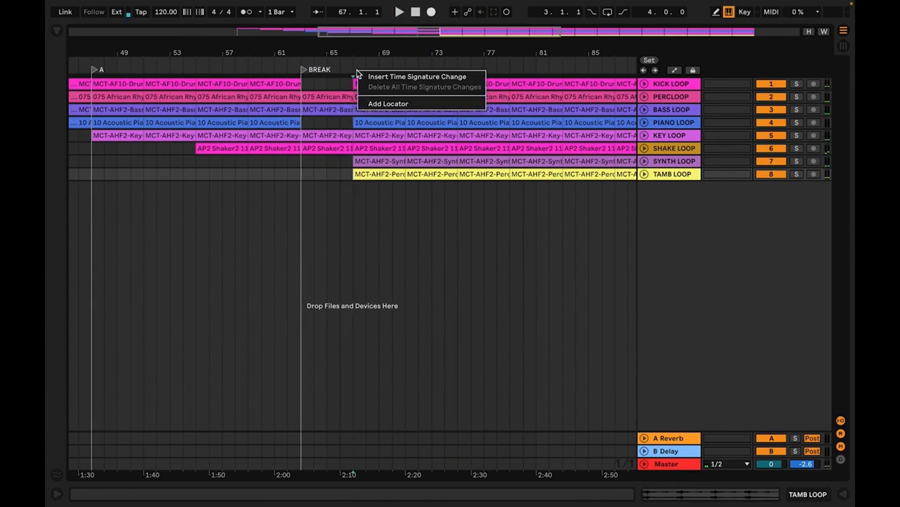
click(387, 104)
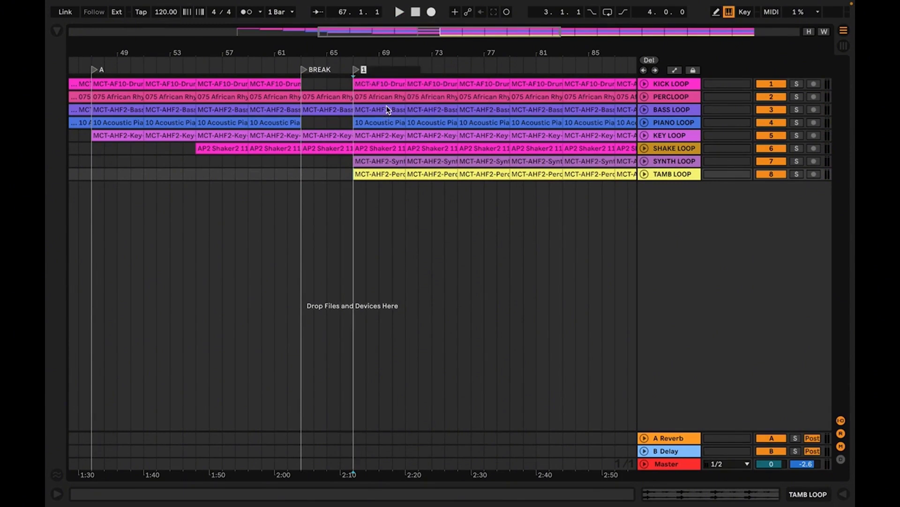
text(B)
key(Return)
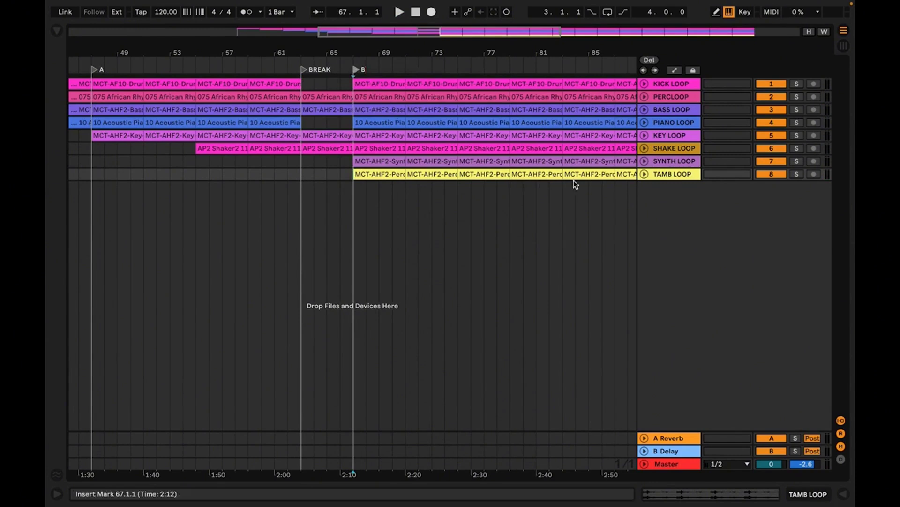
Move the TAMB LOOP track above SYNTH LOOP and delete the SYNTH LOOP clips between bars 67 and 75
click(395, 161)
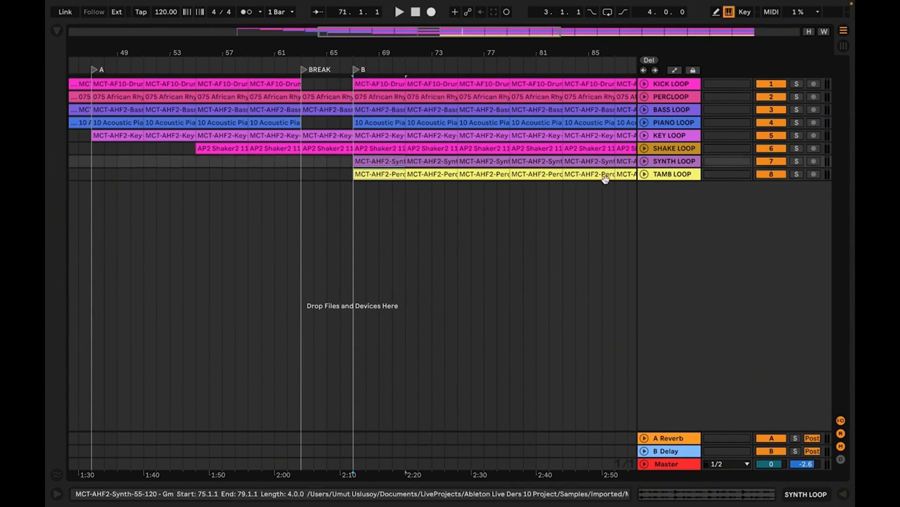
drag(668, 178, 668, 161)
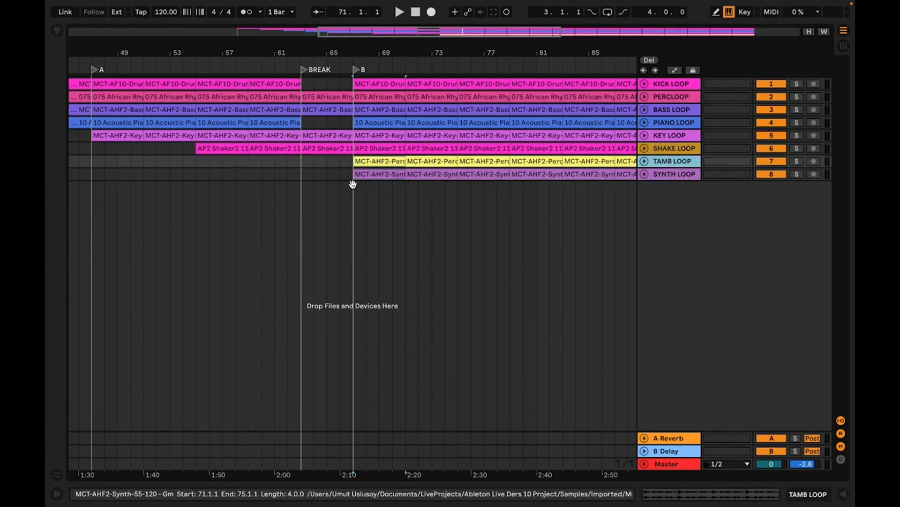
click(374, 179)
key(Delete)
click(424, 177)
key(Delete)
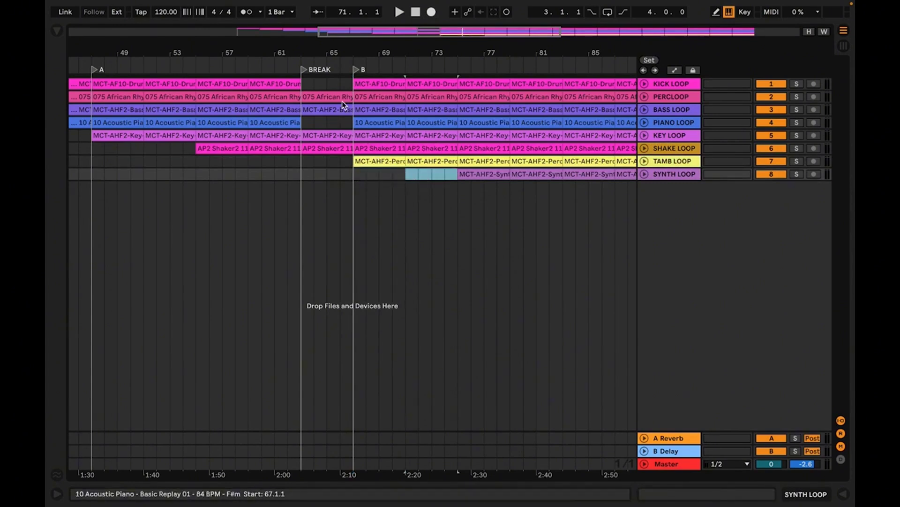
Play from the break into section B, then stop and select the SYNTH LOOP clip at bar 75
click(336, 66)
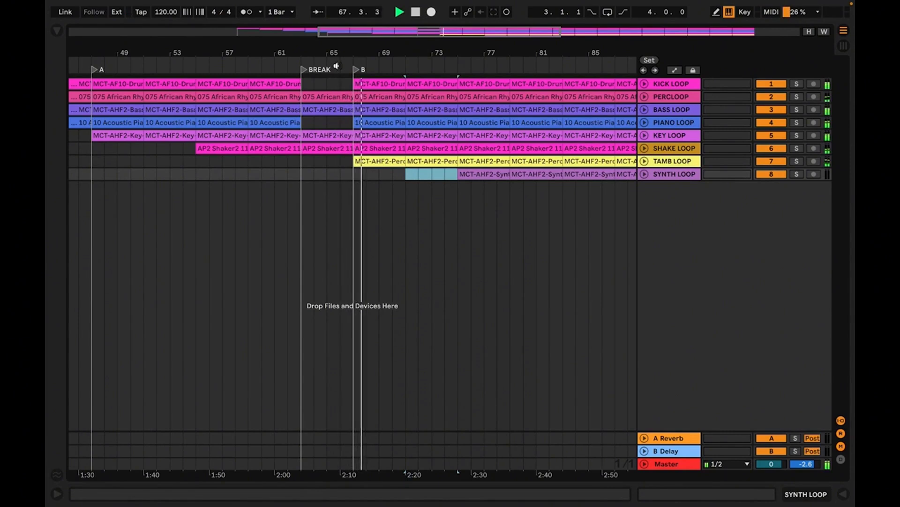
drag(391, 53, 321, 50)
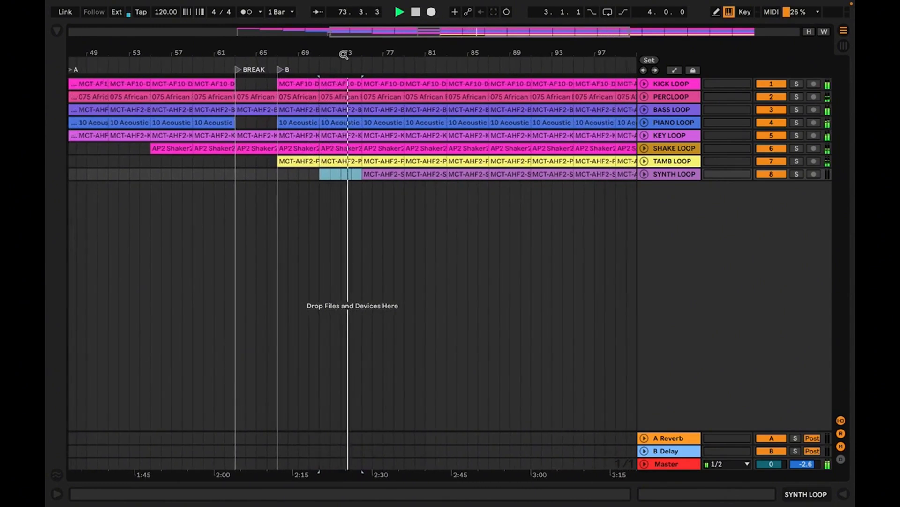
click(384, 176)
key(space)
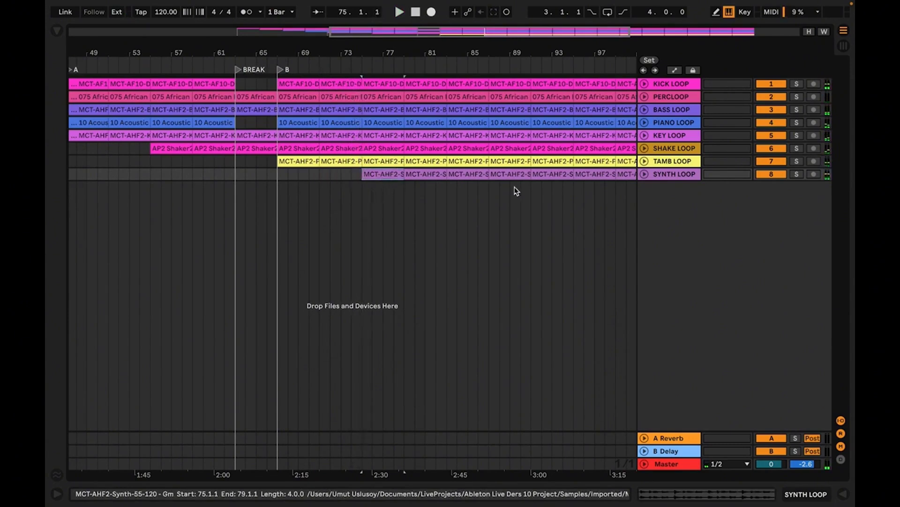
Rename the SYNTH LOOP track to LEAD LOOP
click(666, 174)
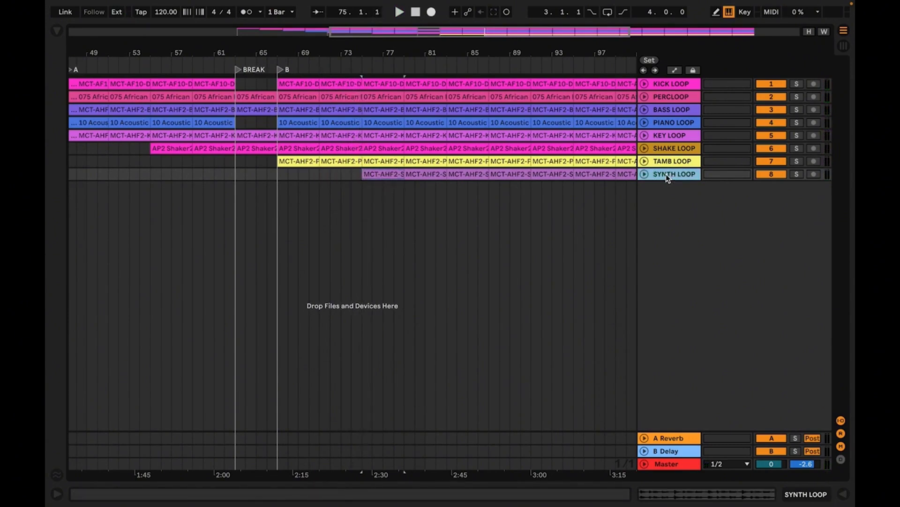
key(ctrl+r)
text(LE)
key(Return)
Play from bar 75 to hear the lead loop enter, stop at bar 83, and select the LEAD LOOP clip at bar 91
click(382, 176)
click(381, 176)
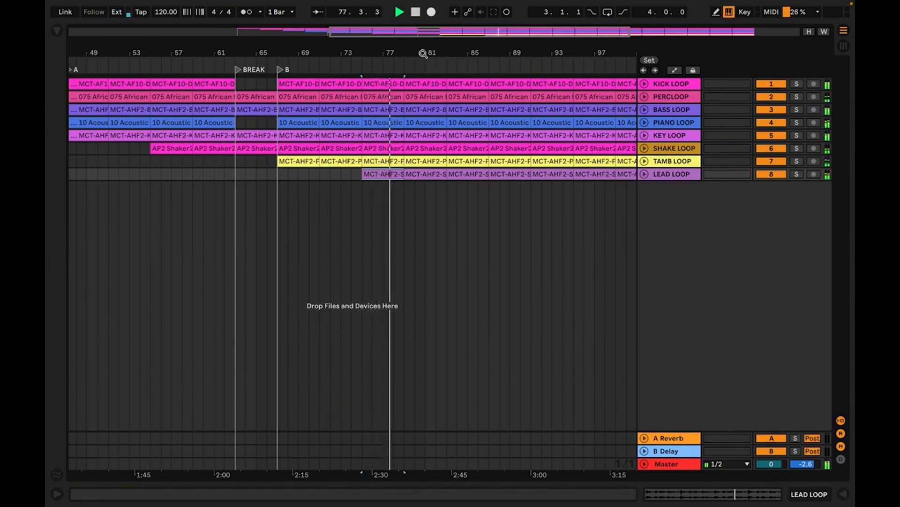
drag(421, 52, 377, 55)
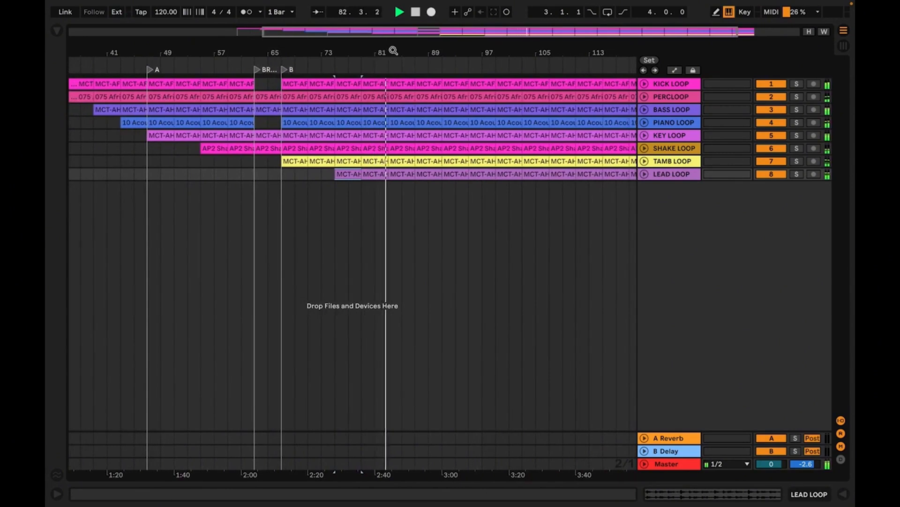
key(space)
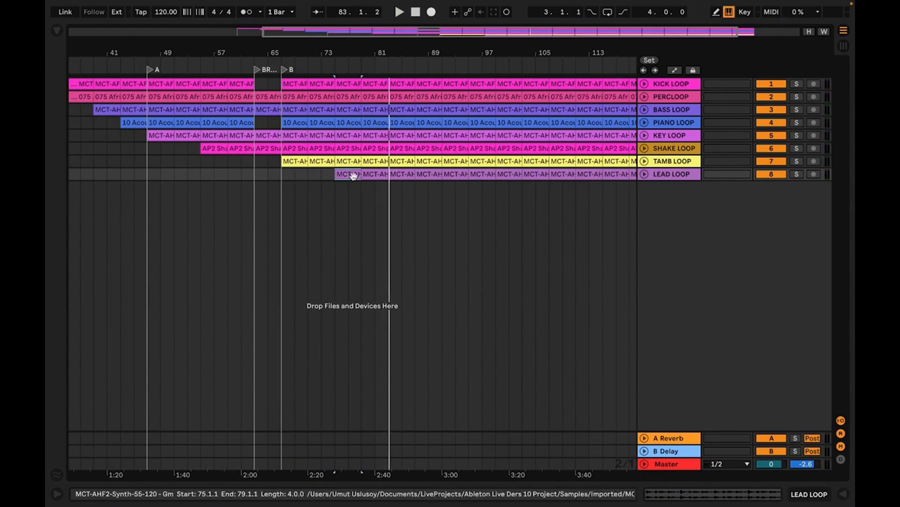
click(452, 175)
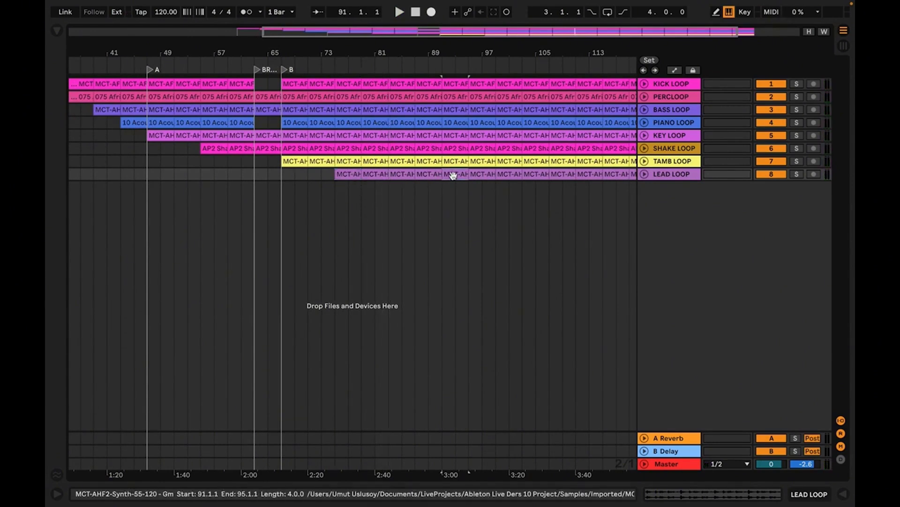
Add a locator named BREAK DOWN at bar 91
click(459, 84)
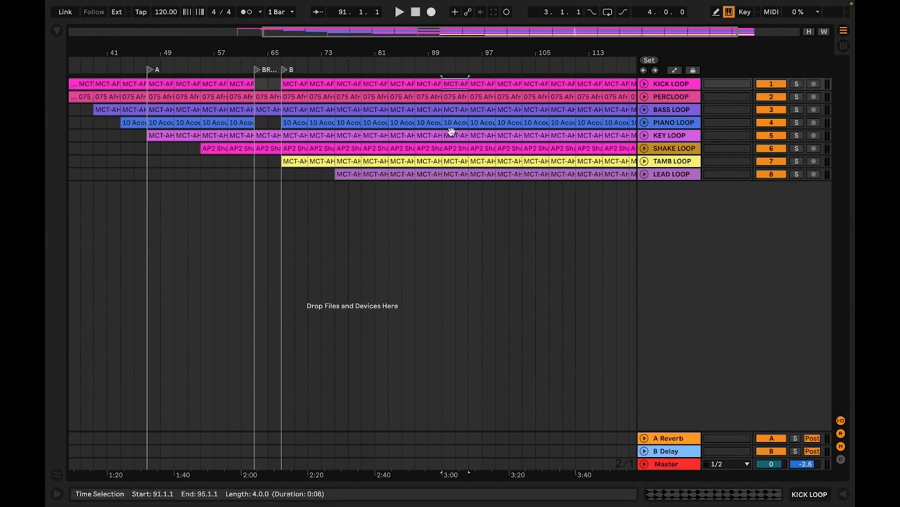
right_click(444, 70)
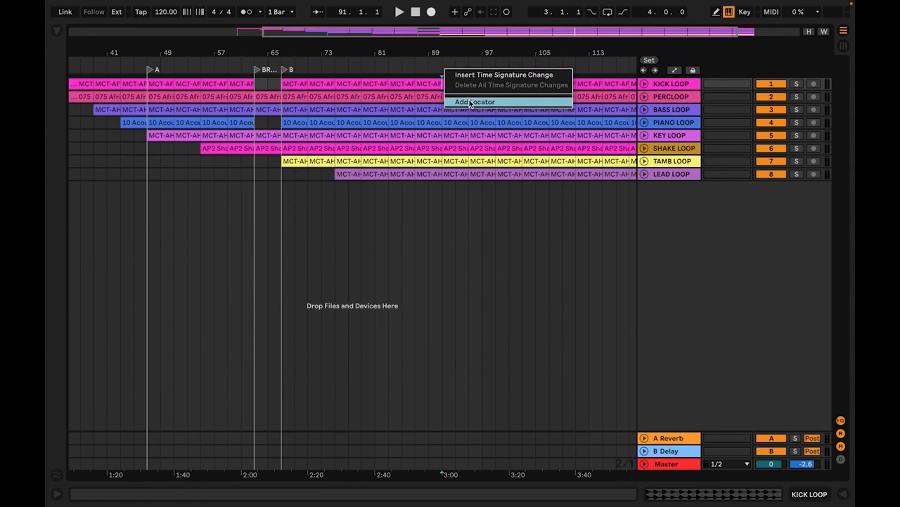
click(470, 102)
text(BREAK DOWN)
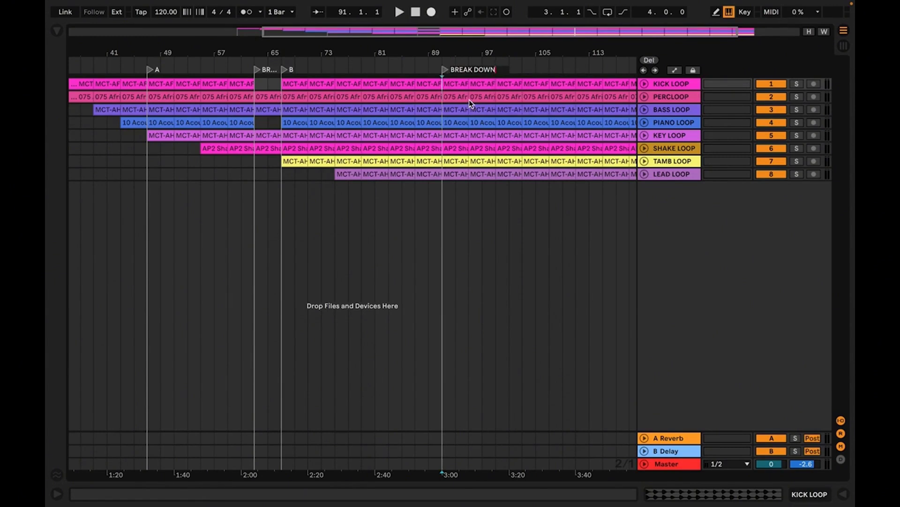
key(Return)
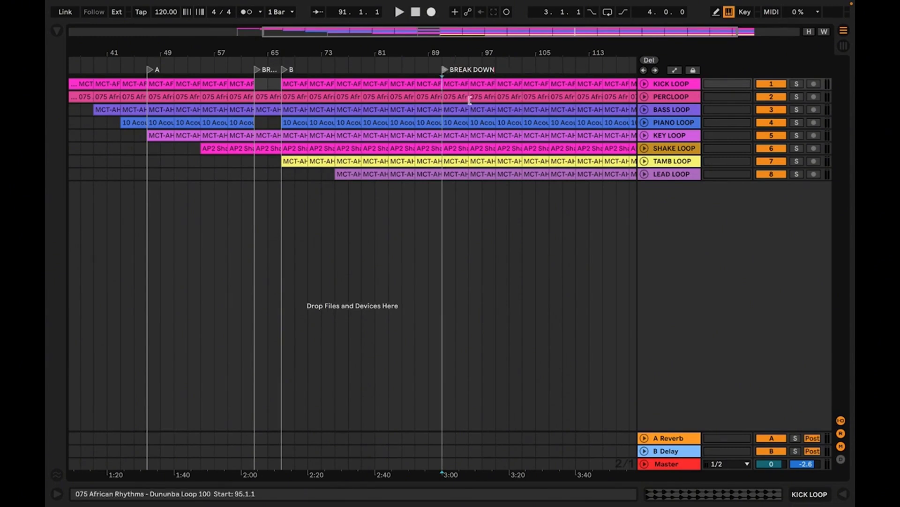
Delete the KICK LOOP and PERCLOOP clips between bars 91 and 99
click(469, 86)
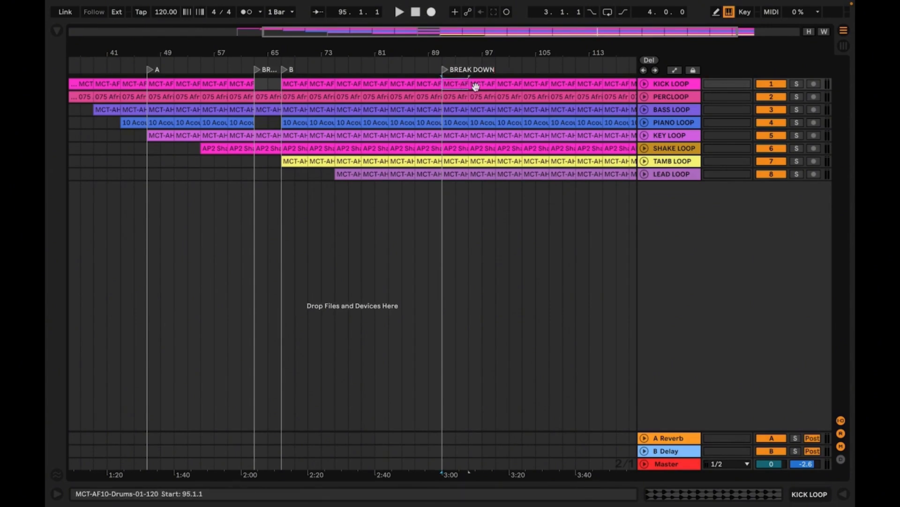
drag(479, 56, 436, 54)
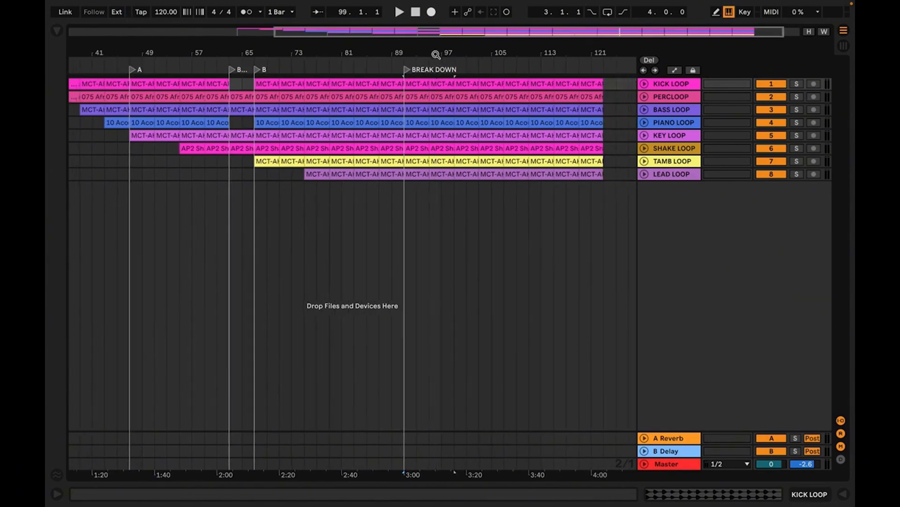
click(443, 83)
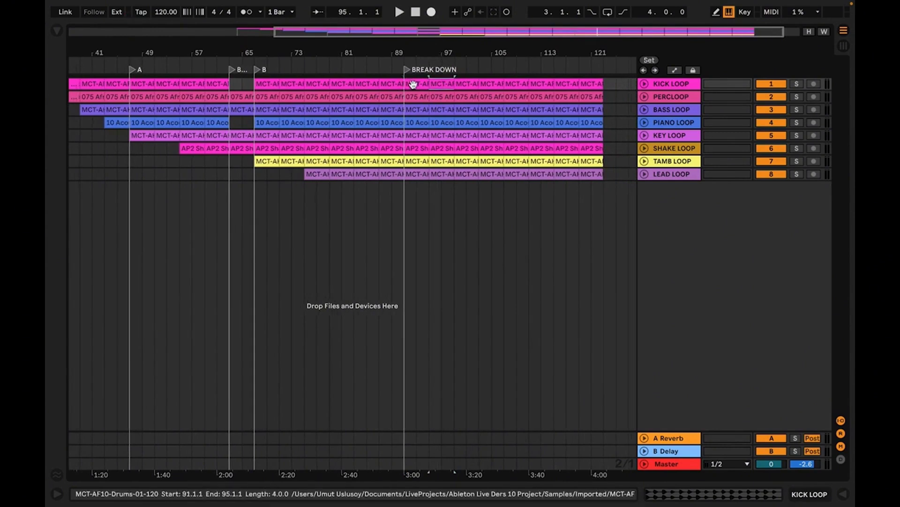
click(413, 85)
click(411, 83)
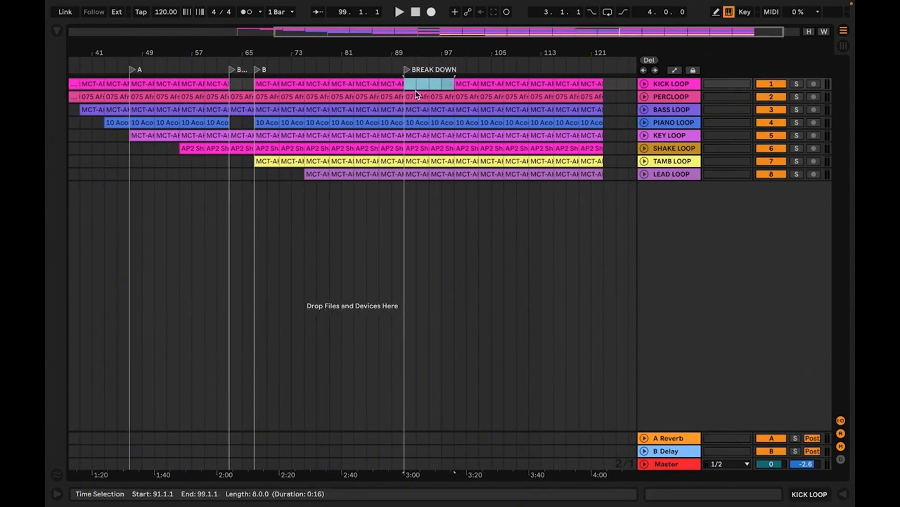
click(418, 96)
key(Delete)
click(442, 98)
key(Delete)
Clear the BASS LOOP and PIANO LOOP clips from the breakdown between bars 91 and 99
click(425, 111)
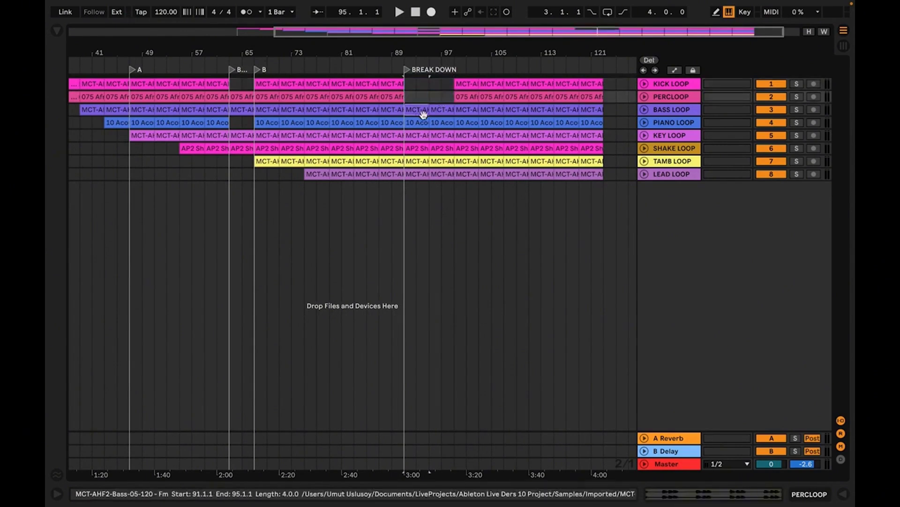
key(Delete)
click(450, 113)
key(Delete)
key(Down)
key(Delete)
click(418, 123)
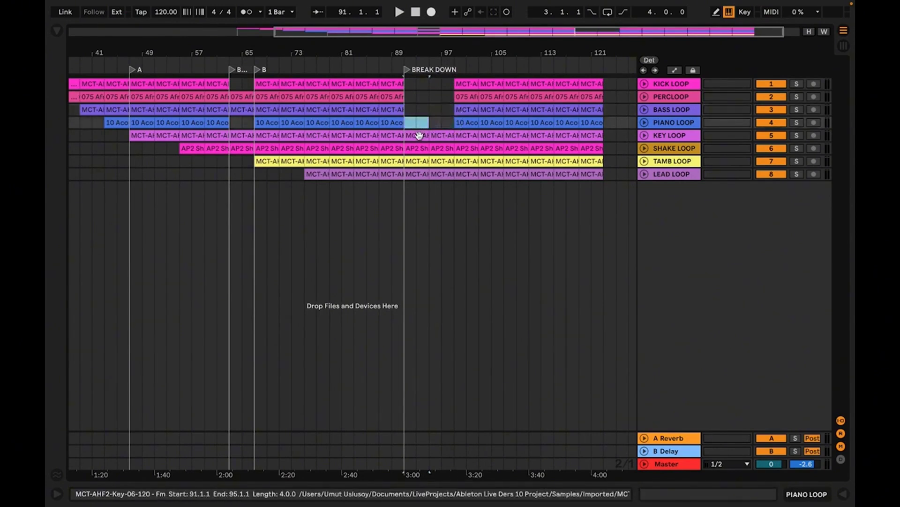
Play through the BREAK DOWN section and stop just after bar 99
click(390, 65)
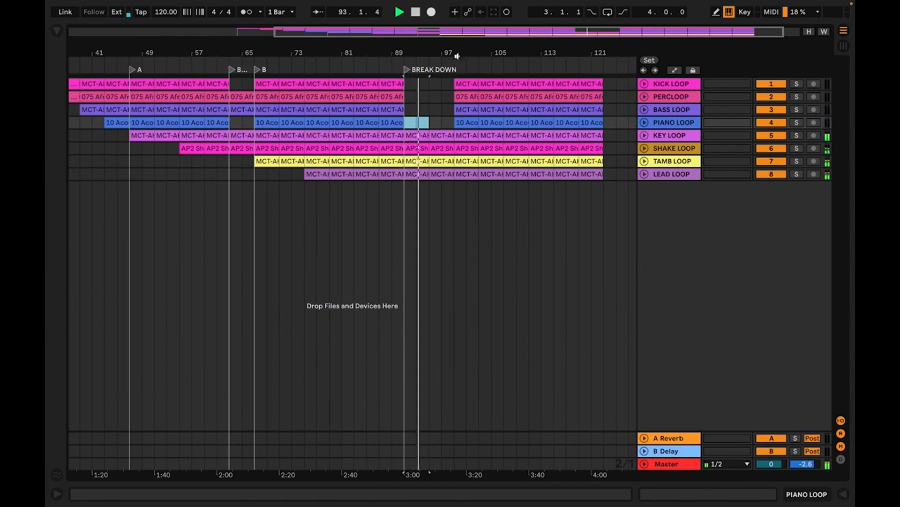
drag(459, 53, 460, 65)
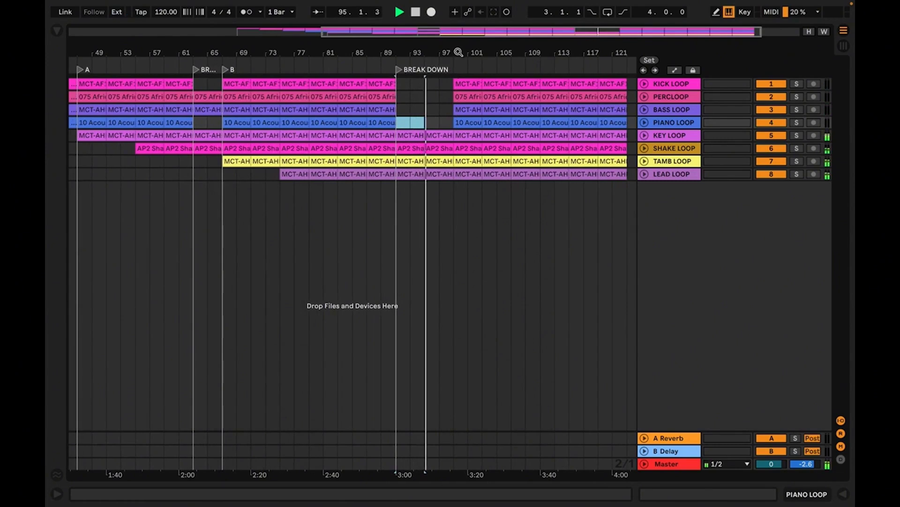
drag(475, 52, 428, 53)
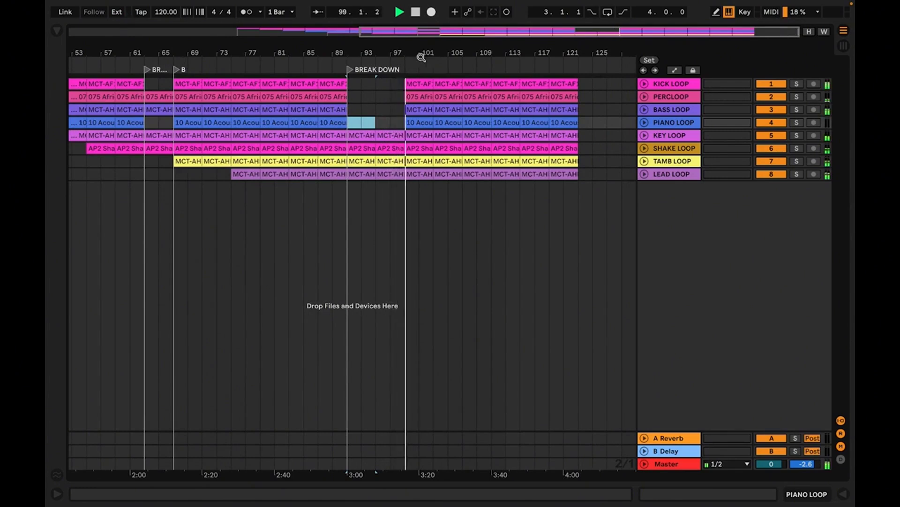
key(space)
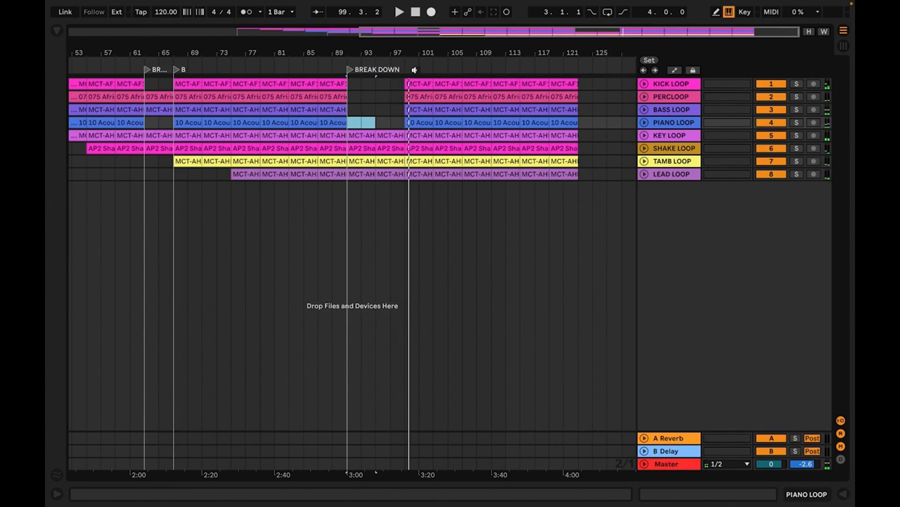
Add a locator named C at bar 99
right_click(404, 68)
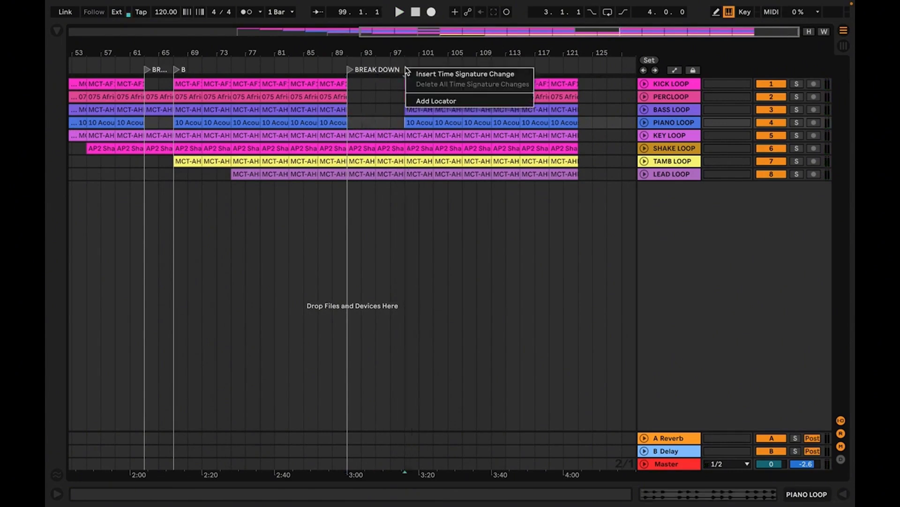
click(417, 100)
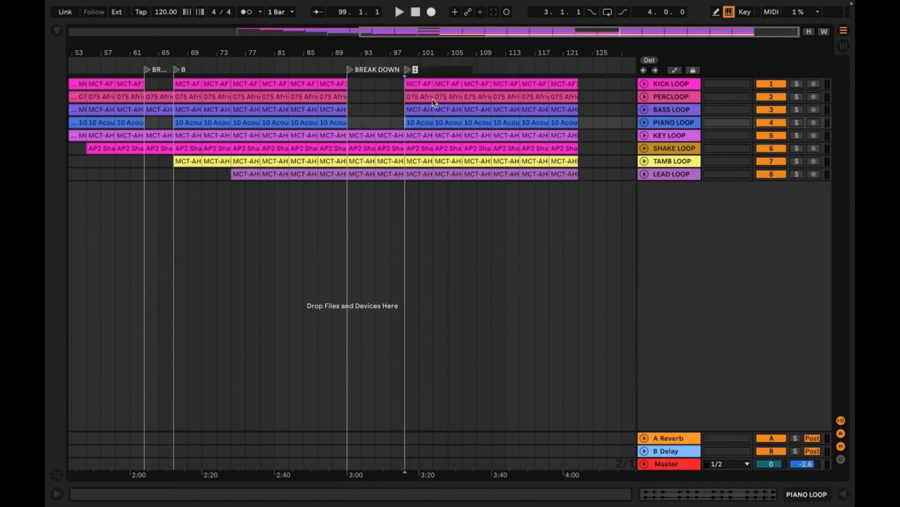
key(Return)
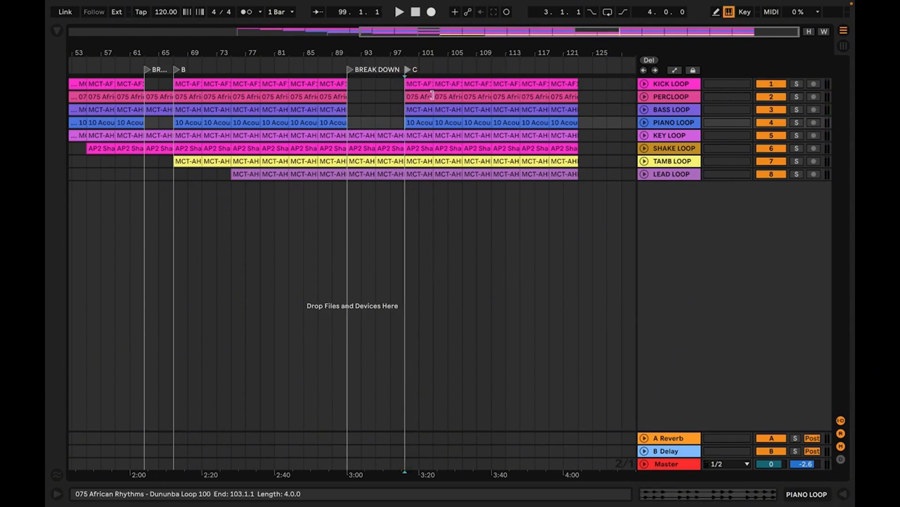
Duplicate the clips of all eight tracks from bars 99 to 123 so the arrangement extends to bar 147
drag(407, 55, 458, 54)
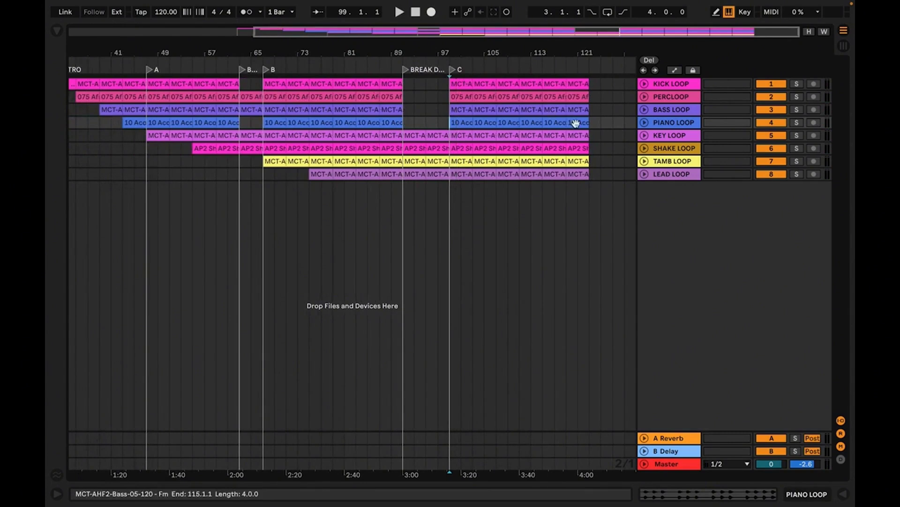
click(467, 86)
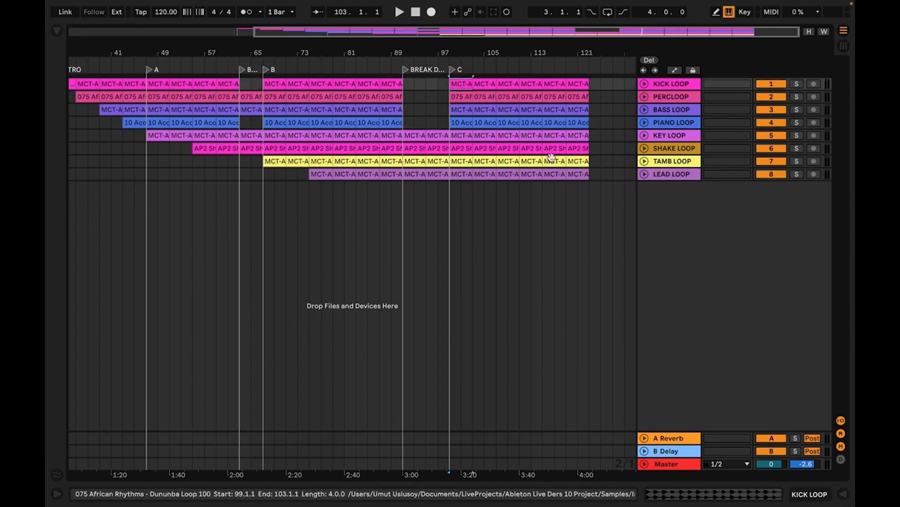
click(585, 175)
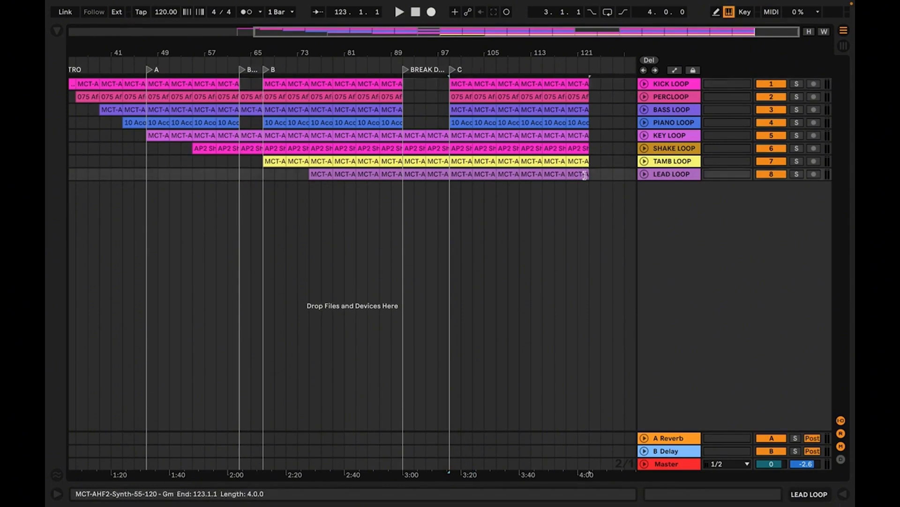
key(super+d)
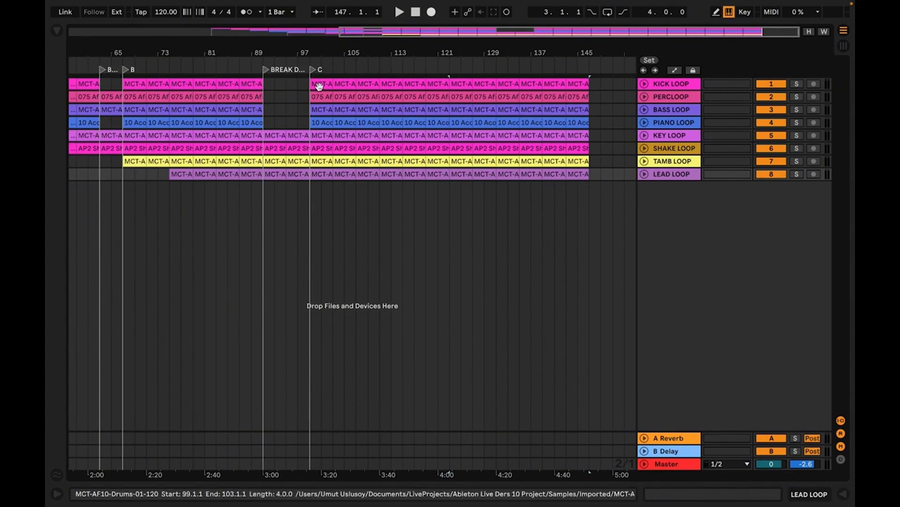
Add a locator named OUTRP GECIS at bar 115
right_click(403, 69)
click(432, 103)
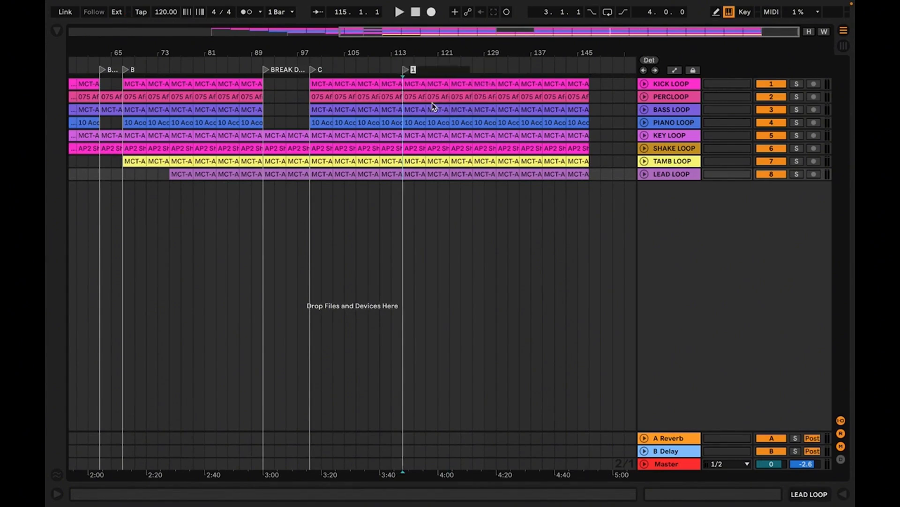
text(OUTRP GECIS)
Delete the LEAD LOOP clips from bar 115 and the TAMB LOOP clips from bar 123, both up to bar 147
click(419, 175)
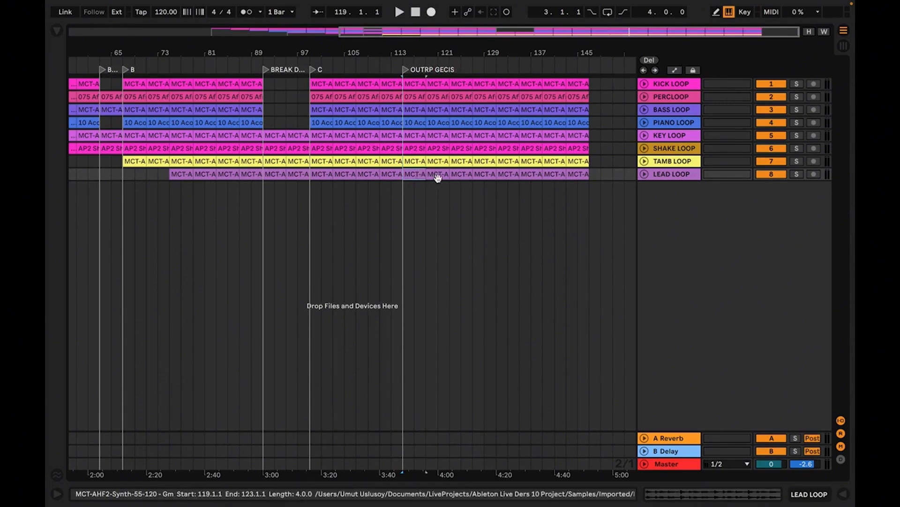
click(438, 175)
click(577, 176)
key(Delete)
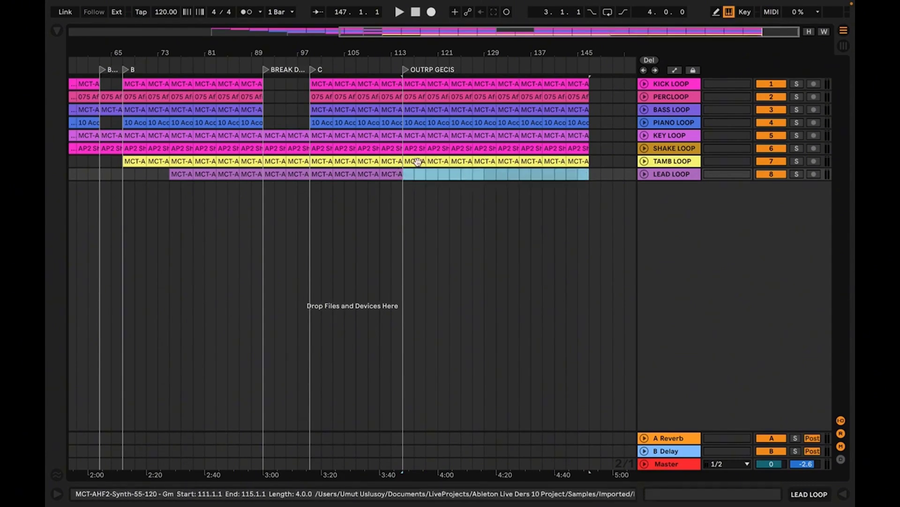
click(463, 162)
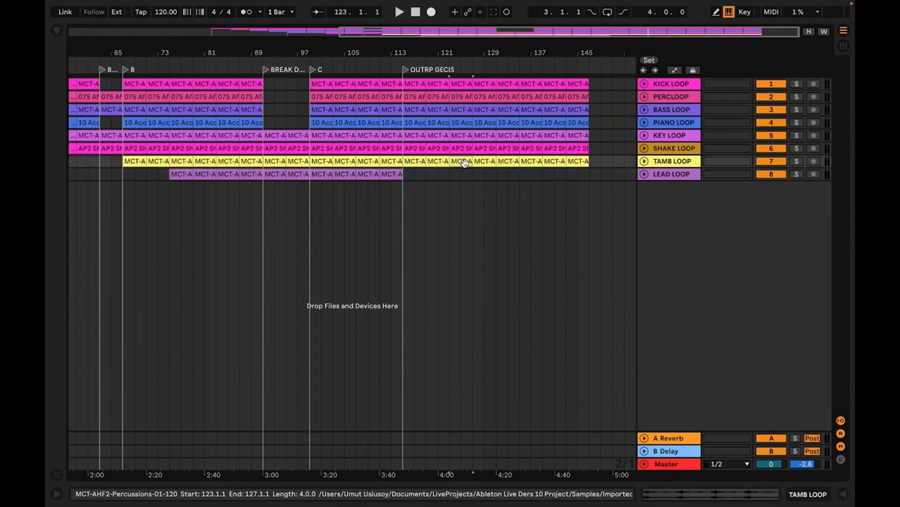
click(581, 162)
drag(581, 162, 466, 149)
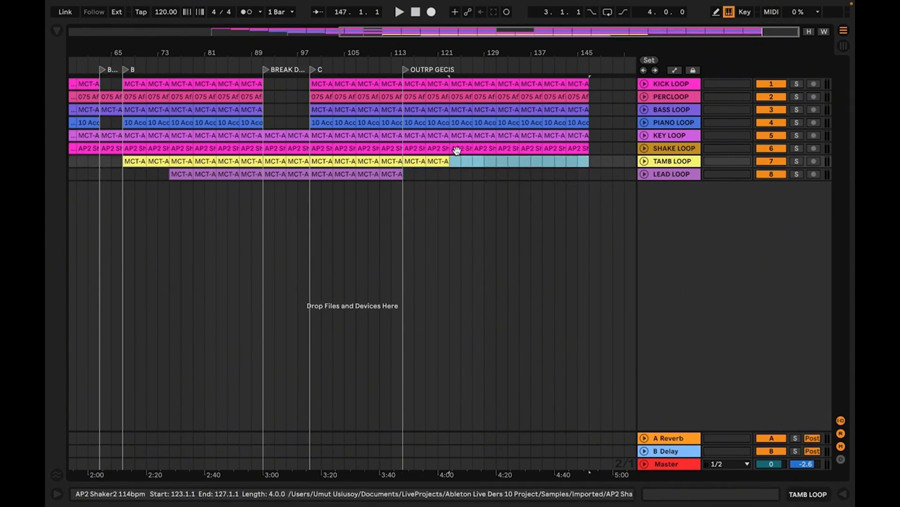
Delete the SHAKE LOOP clips from bar 131 to bar 147
click(459, 151)
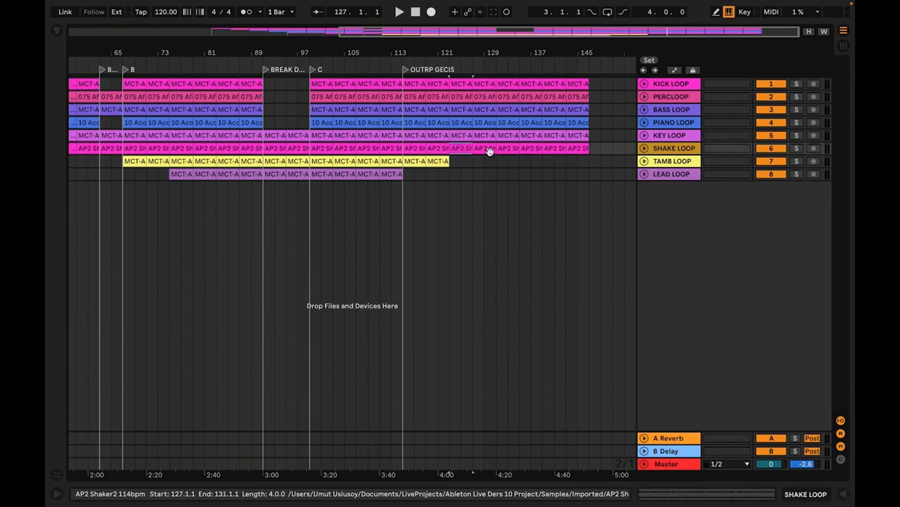
click(583, 151)
key(shift+Left)
key(shift+Left)
key(shift+Left)
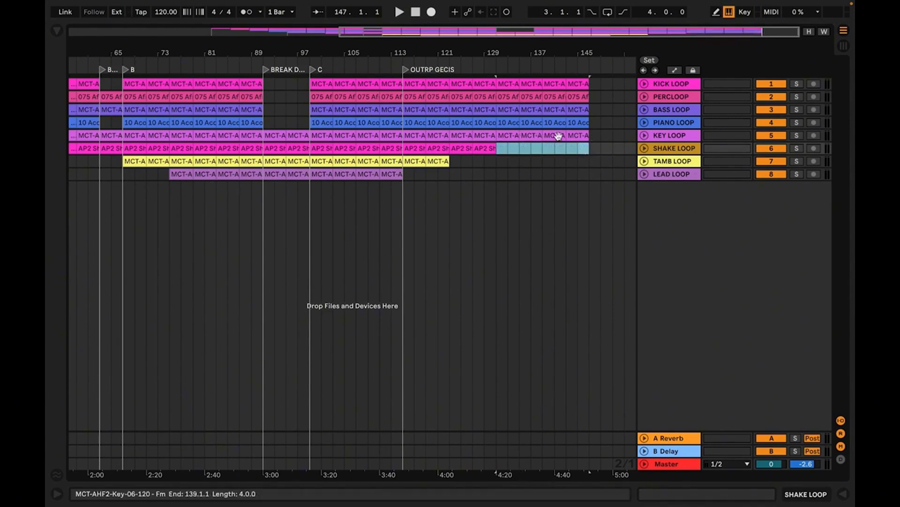
key(Delete)
Delete the KEY LOOP clips from bar 139 and the PIANO LOOP clips from bar 131, both up to bar 147
click(571, 136)
key(shift+Right)
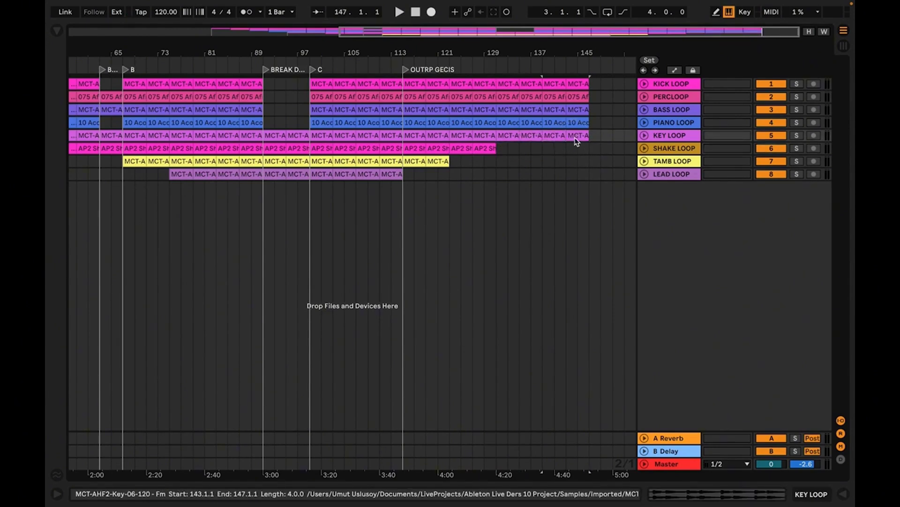
key(Delete)
click(511, 122)
click(528, 125)
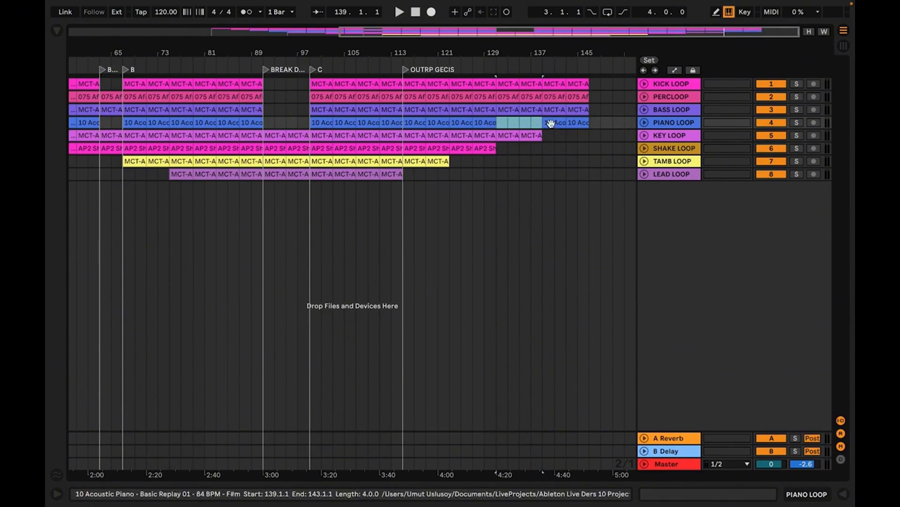
key(Delete)
click(573, 125)
key(Delete)
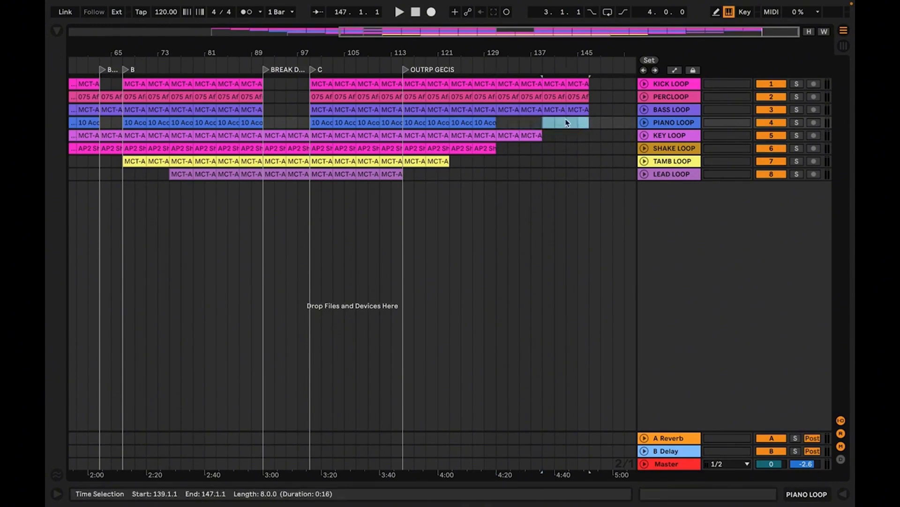
Delete the BASS LOOP clips from bar 139 to bar 147
click(554, 113)
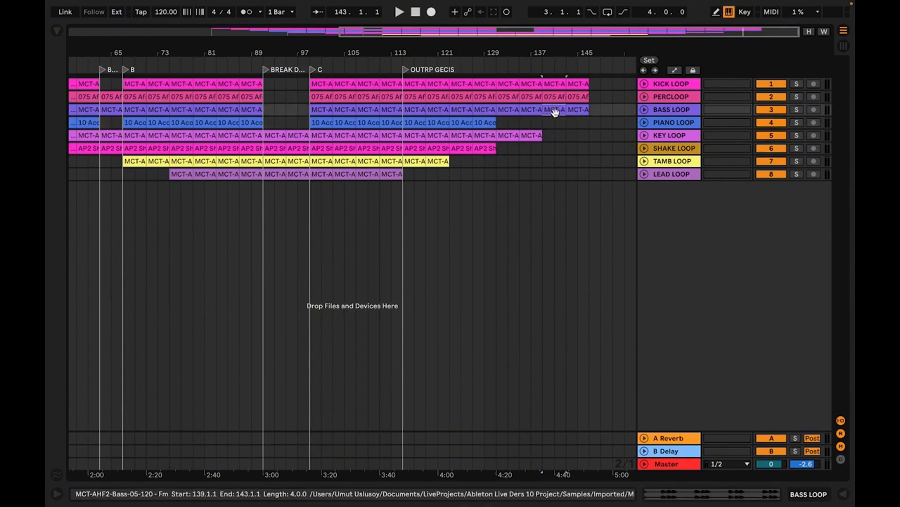
key(Delete)
click(574, 112)
key(Delete)
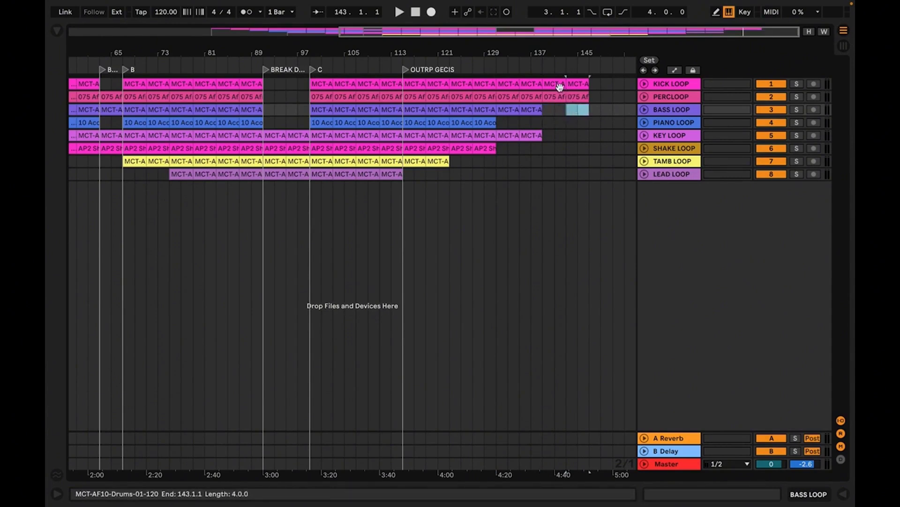
Duplicate the last KICK LOOP clip so the kick extends to bar 151
drag(556, 56, 556, 35)
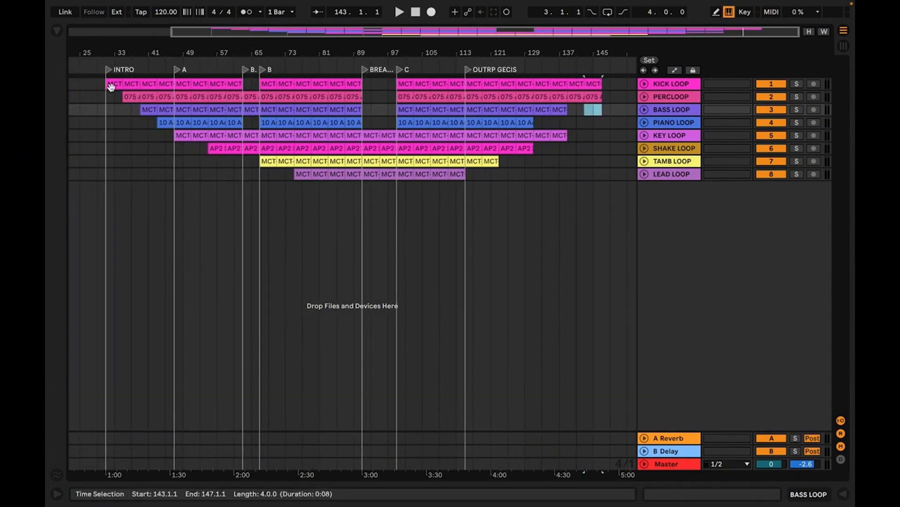
click(596, 86)
key(super+d)
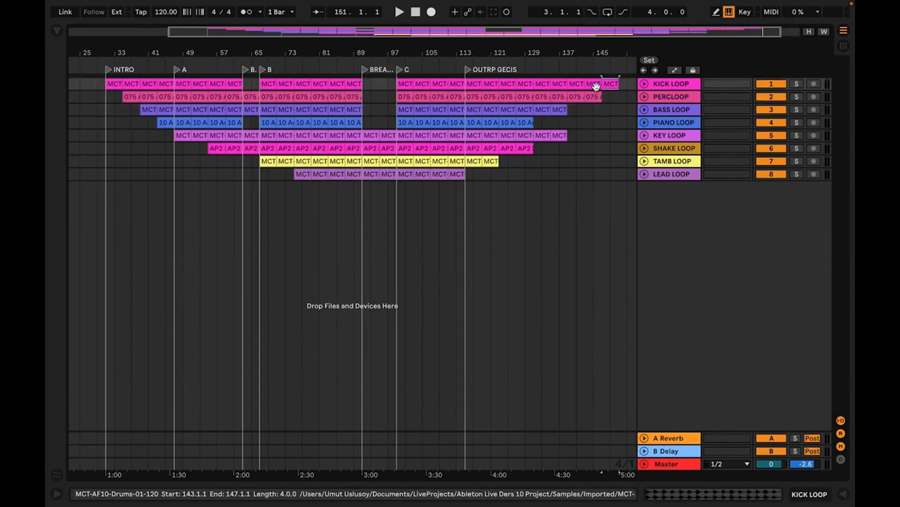